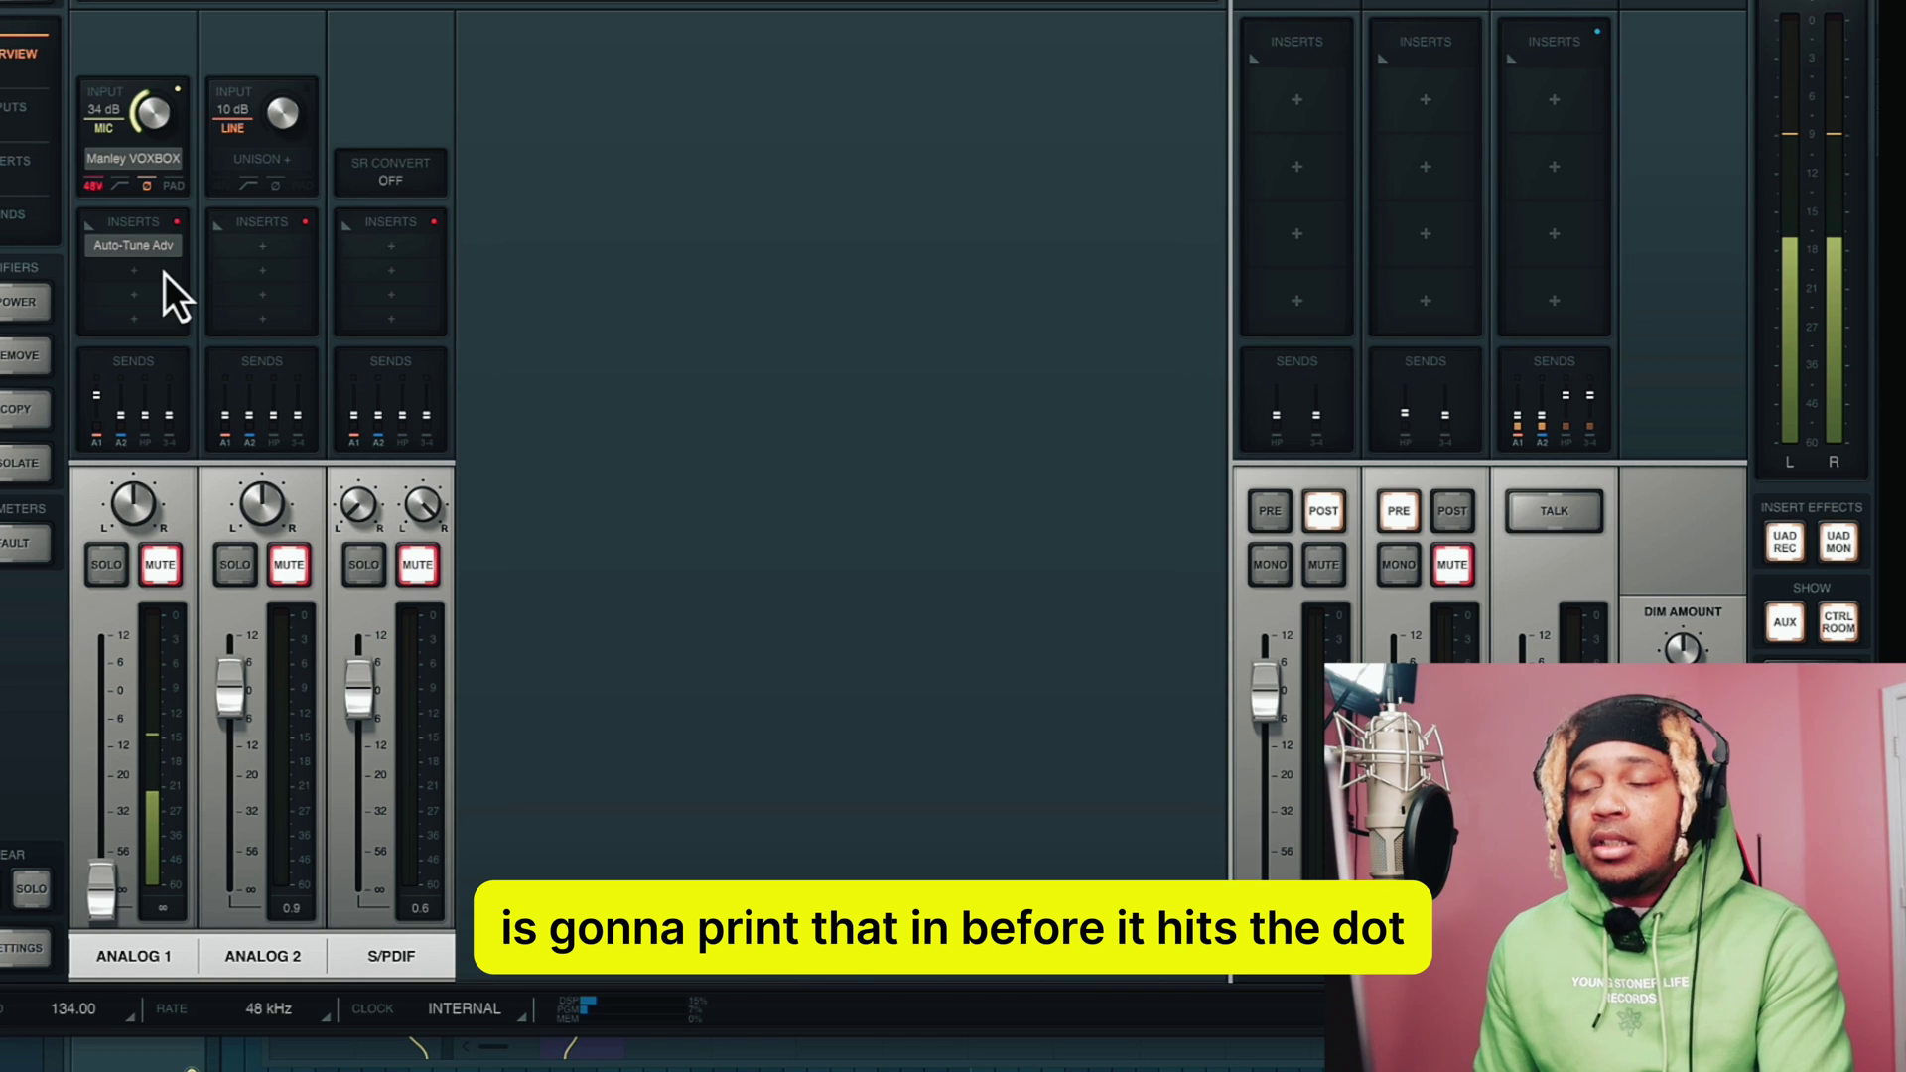
Switch the console's insert effects back and forth between UAD REC and UAD MON, finishing on UAD MON
{"action": "mouse_move", "coordinate": [155, 256]}
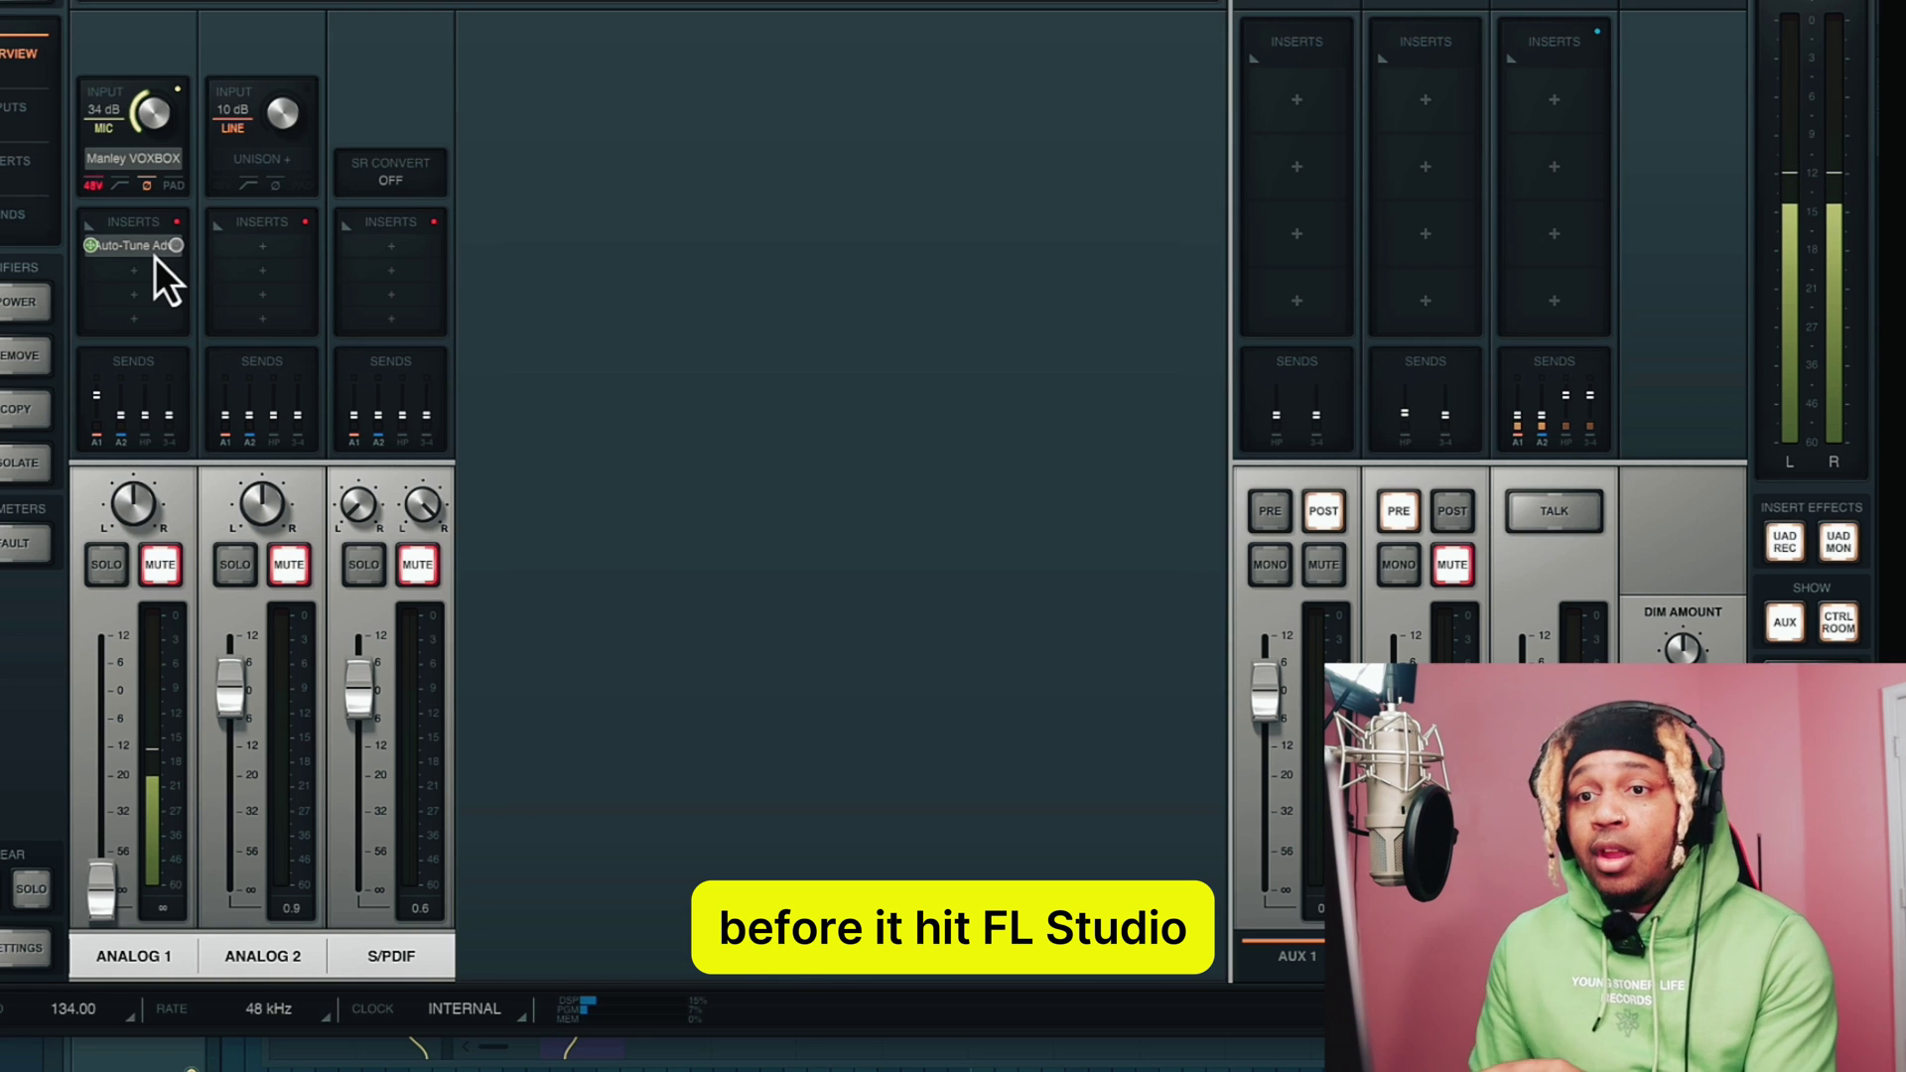
{"action": "left_click", "coordinate": [1787, 544]}
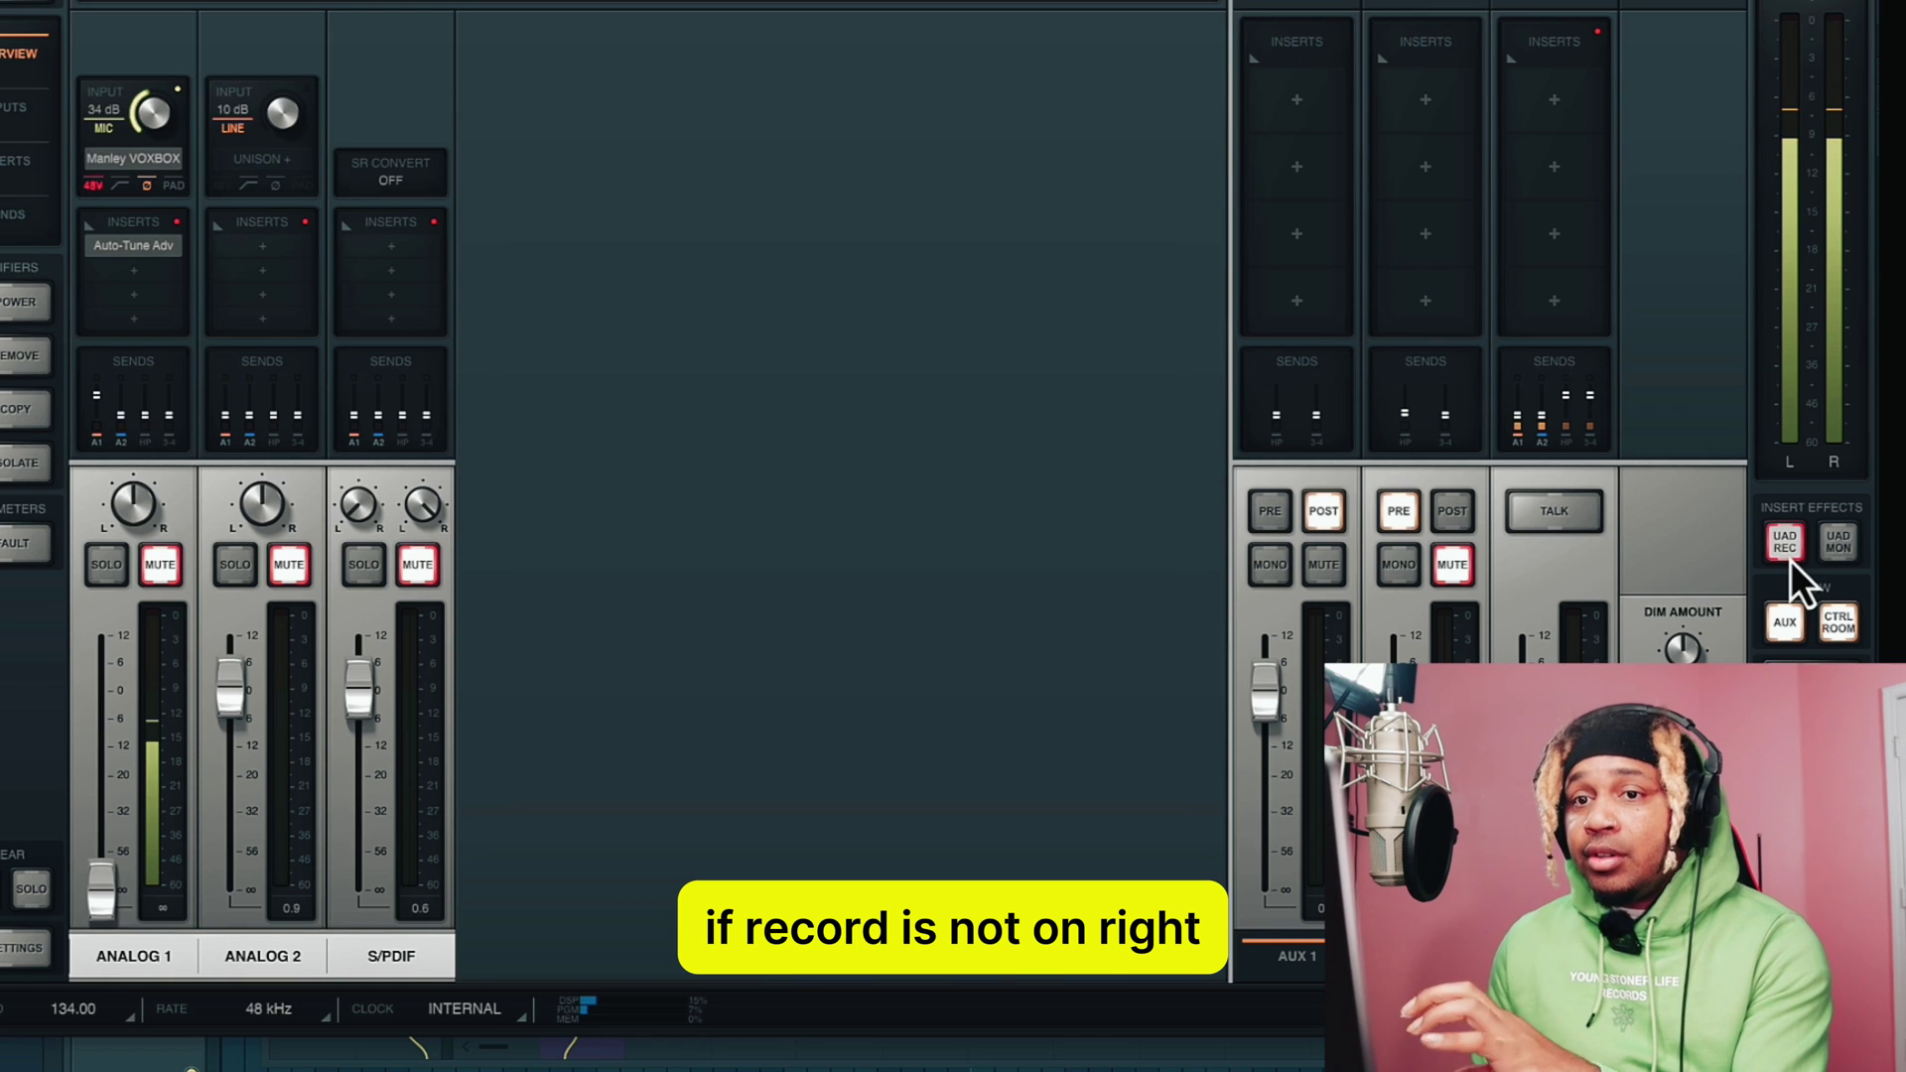
{"action": "left_click", "coordinate": [1826, 554]}
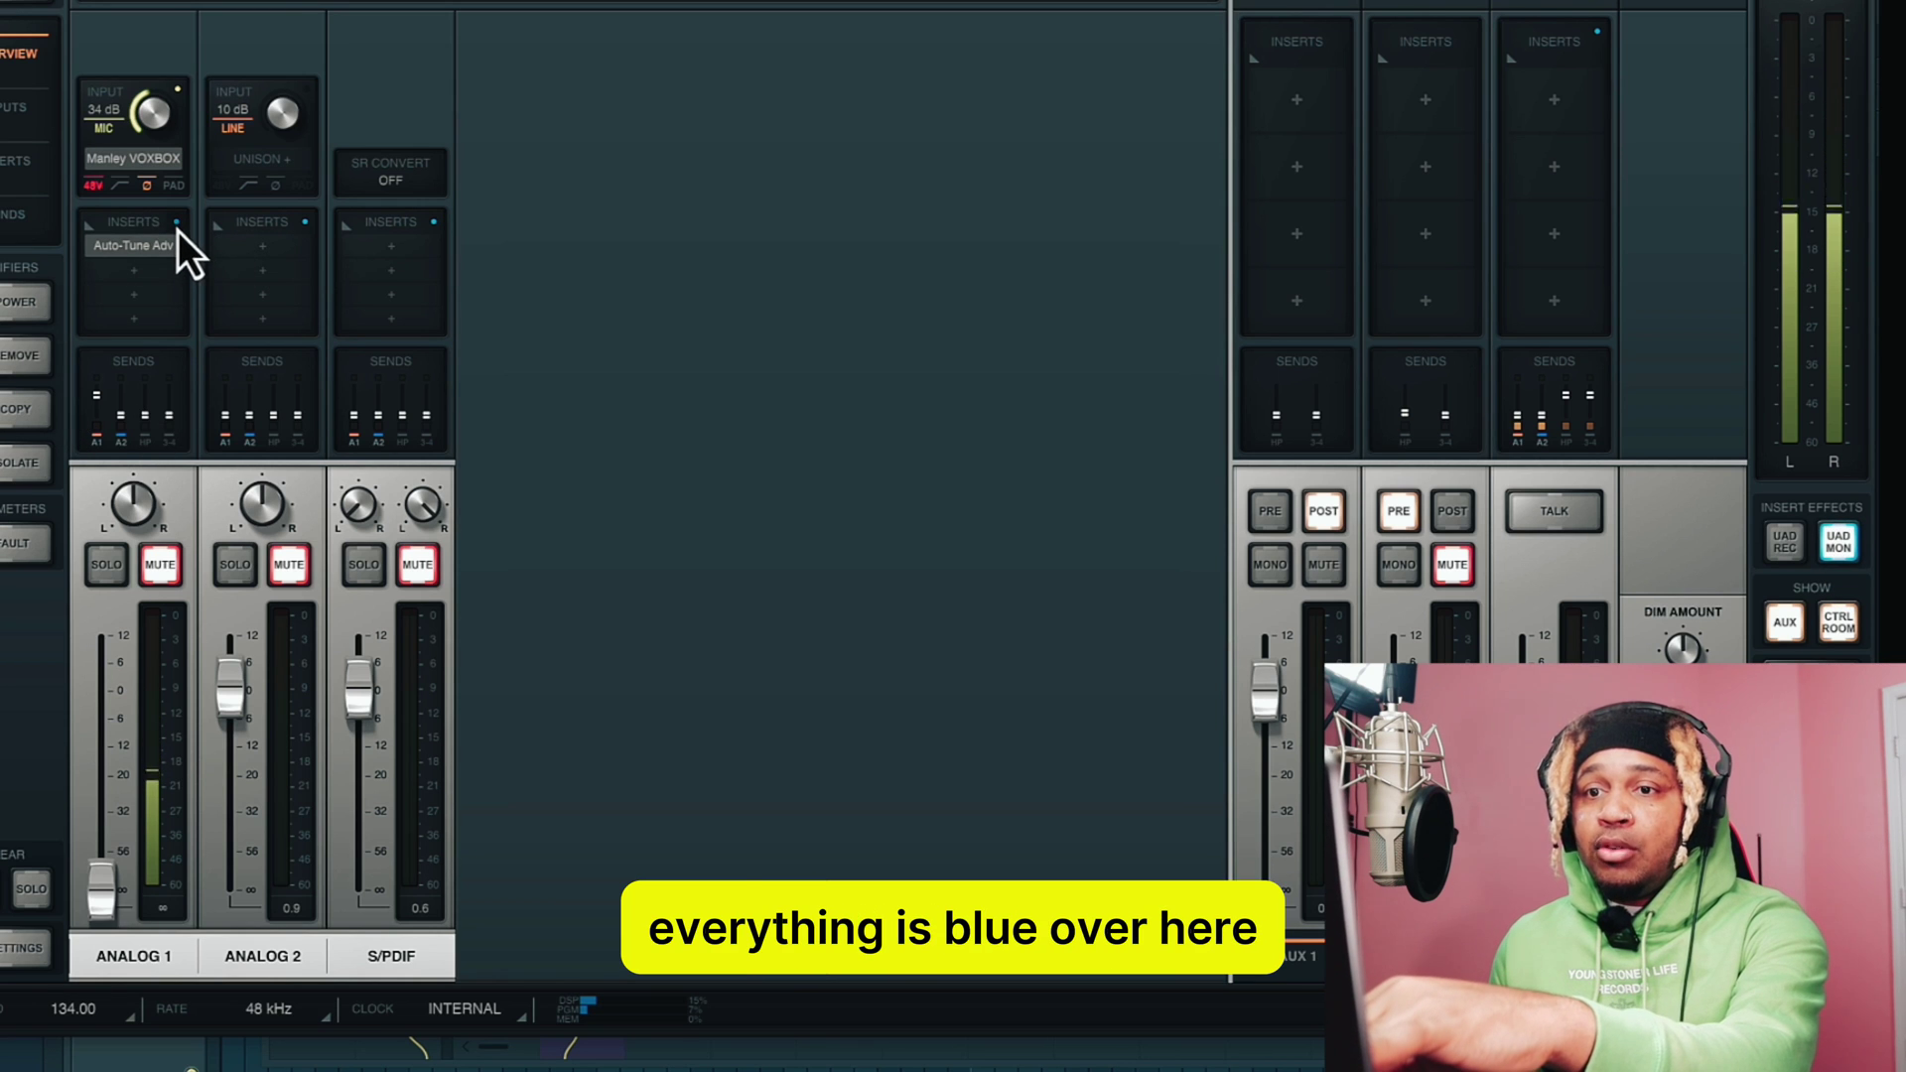
{"action": "left_click", "coordinate": [1785, 541]}
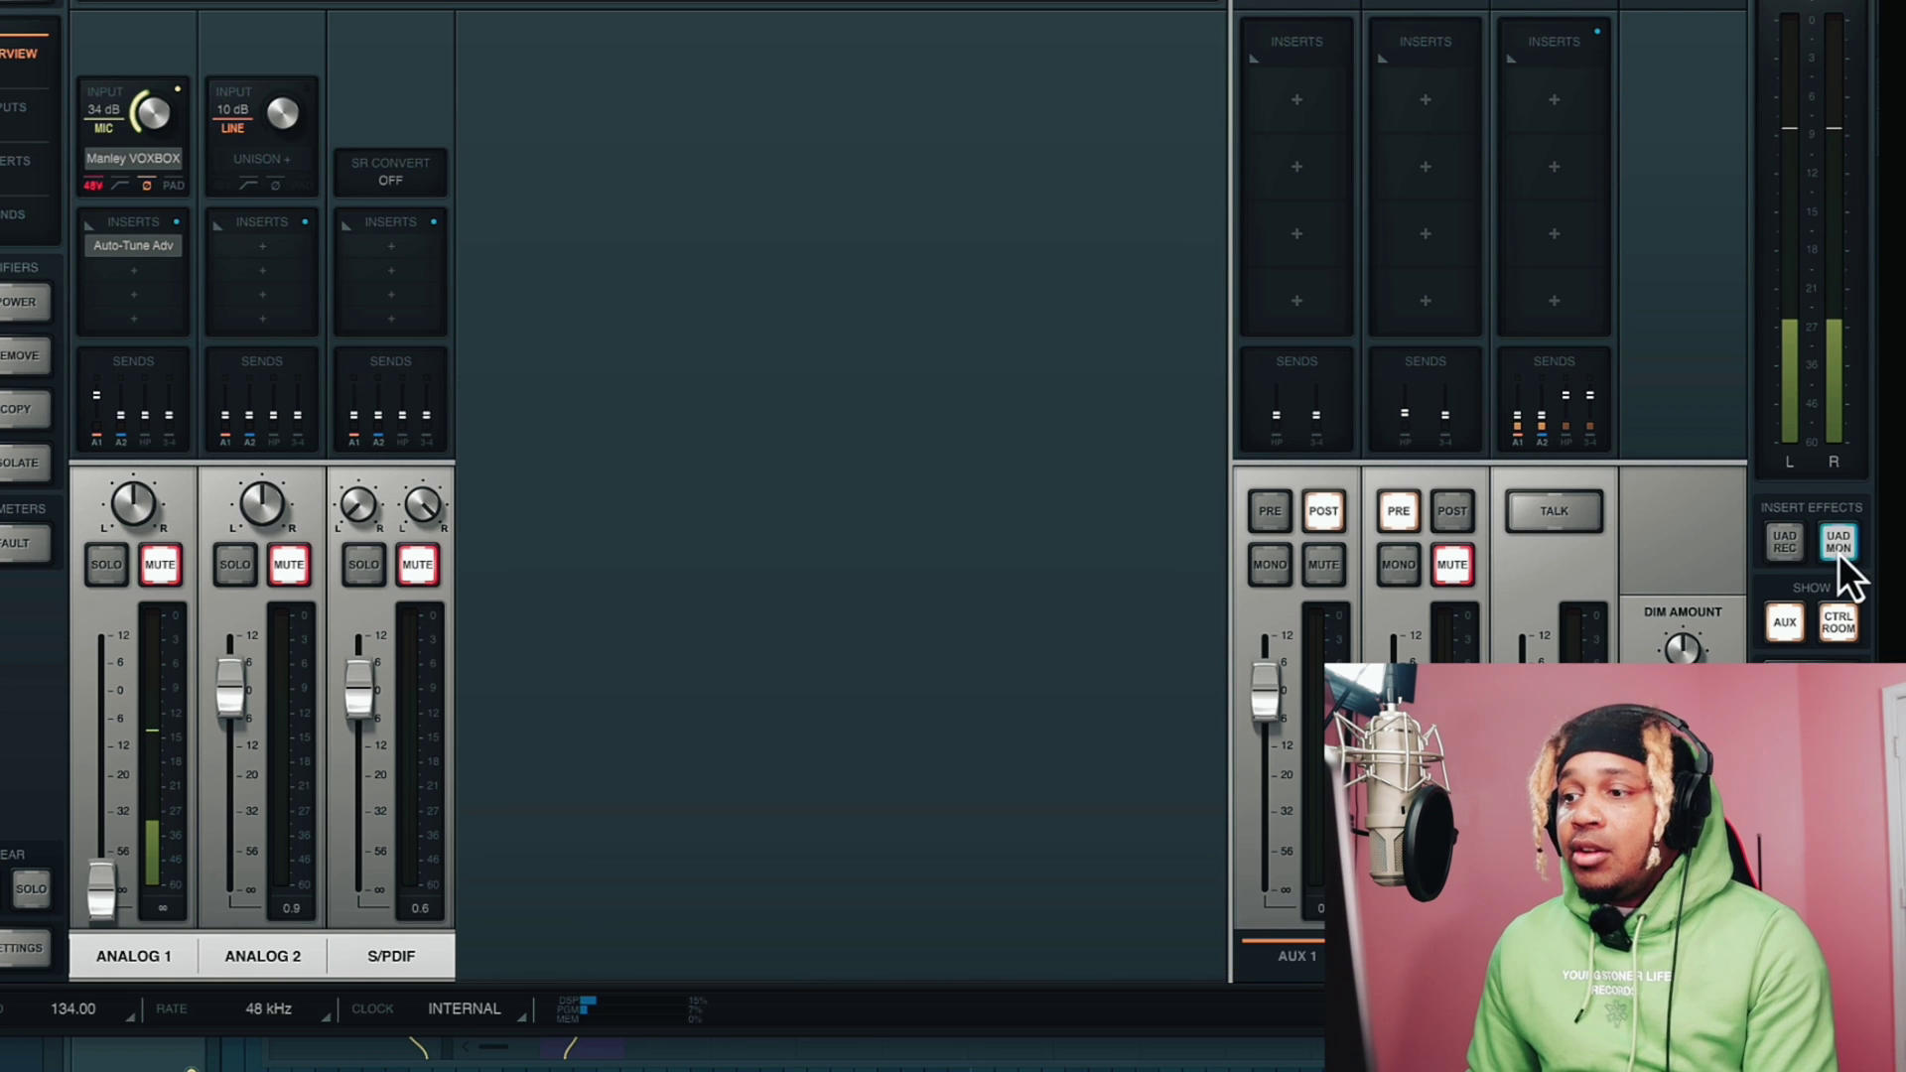
{"action": "left_click", "coordinate": [1844, 552]}
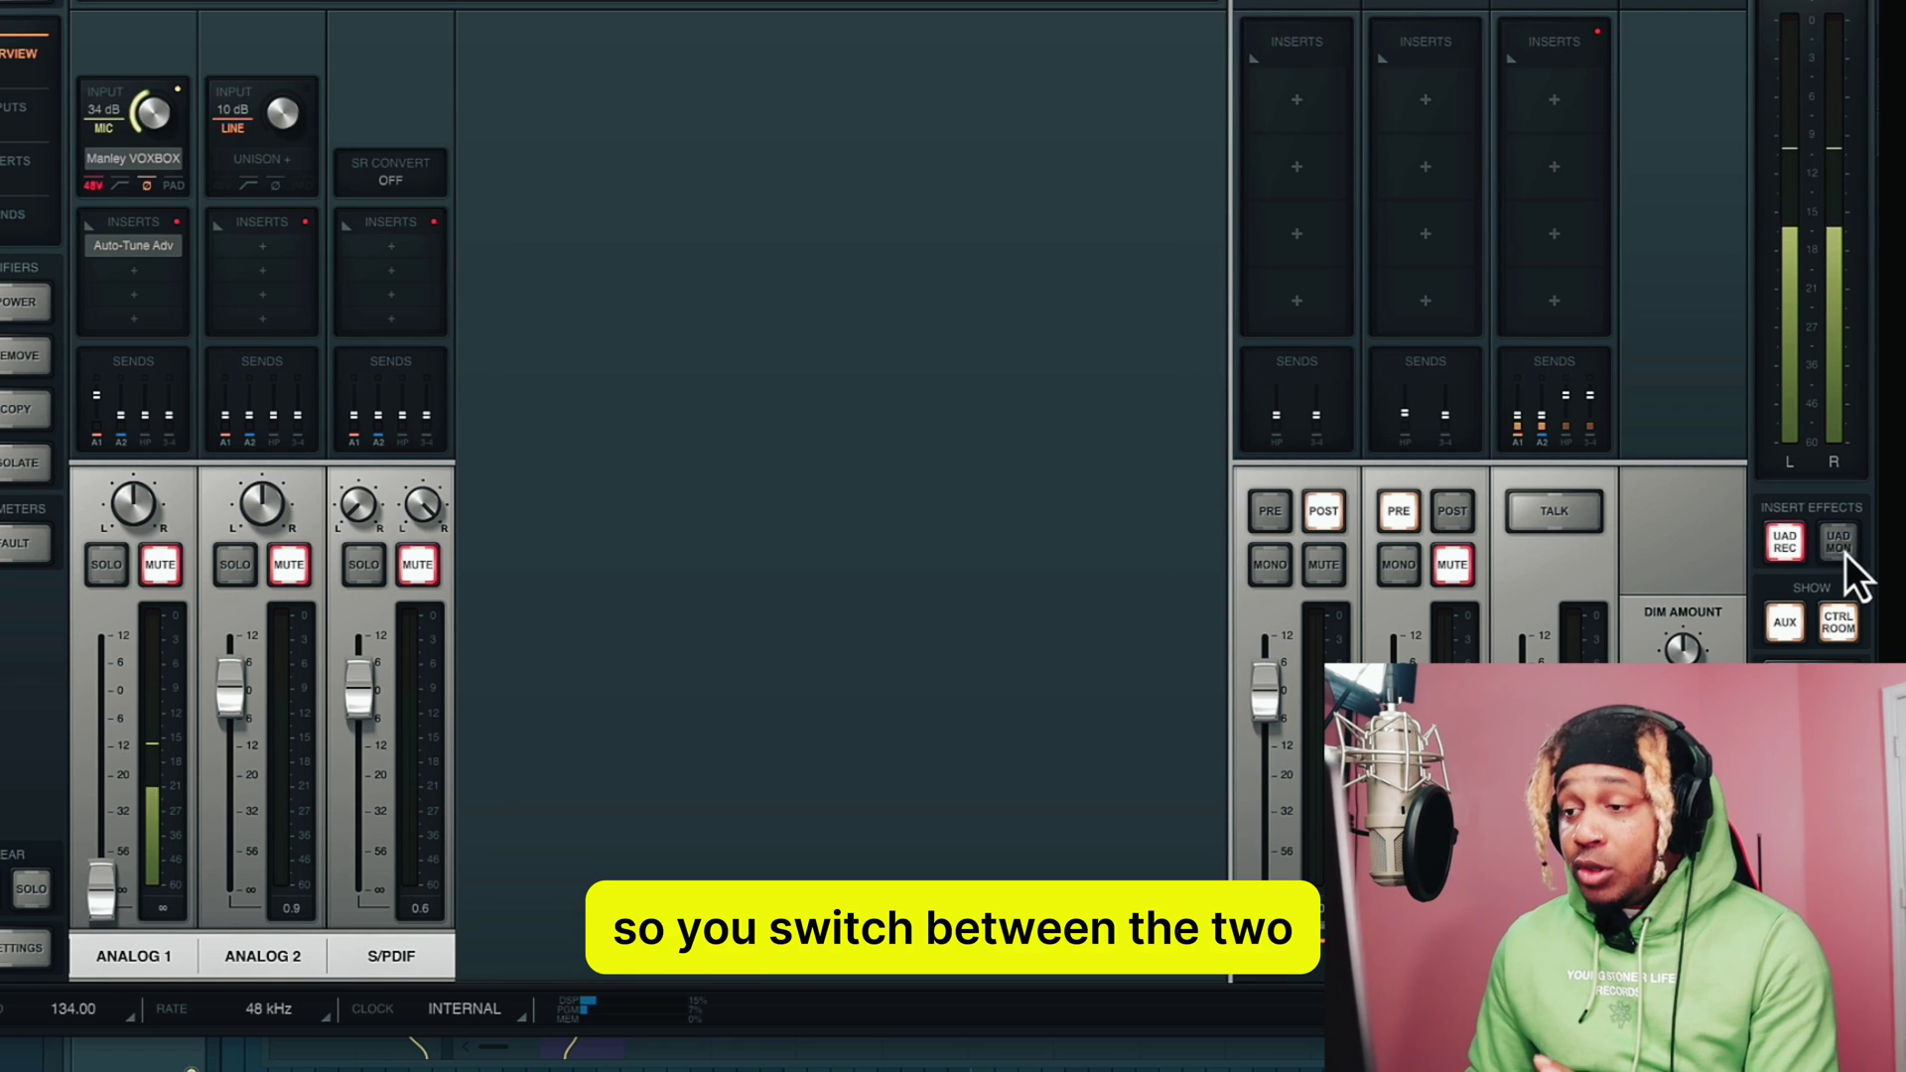
{"action": "left_click", "coordinate": [1793, 557]}
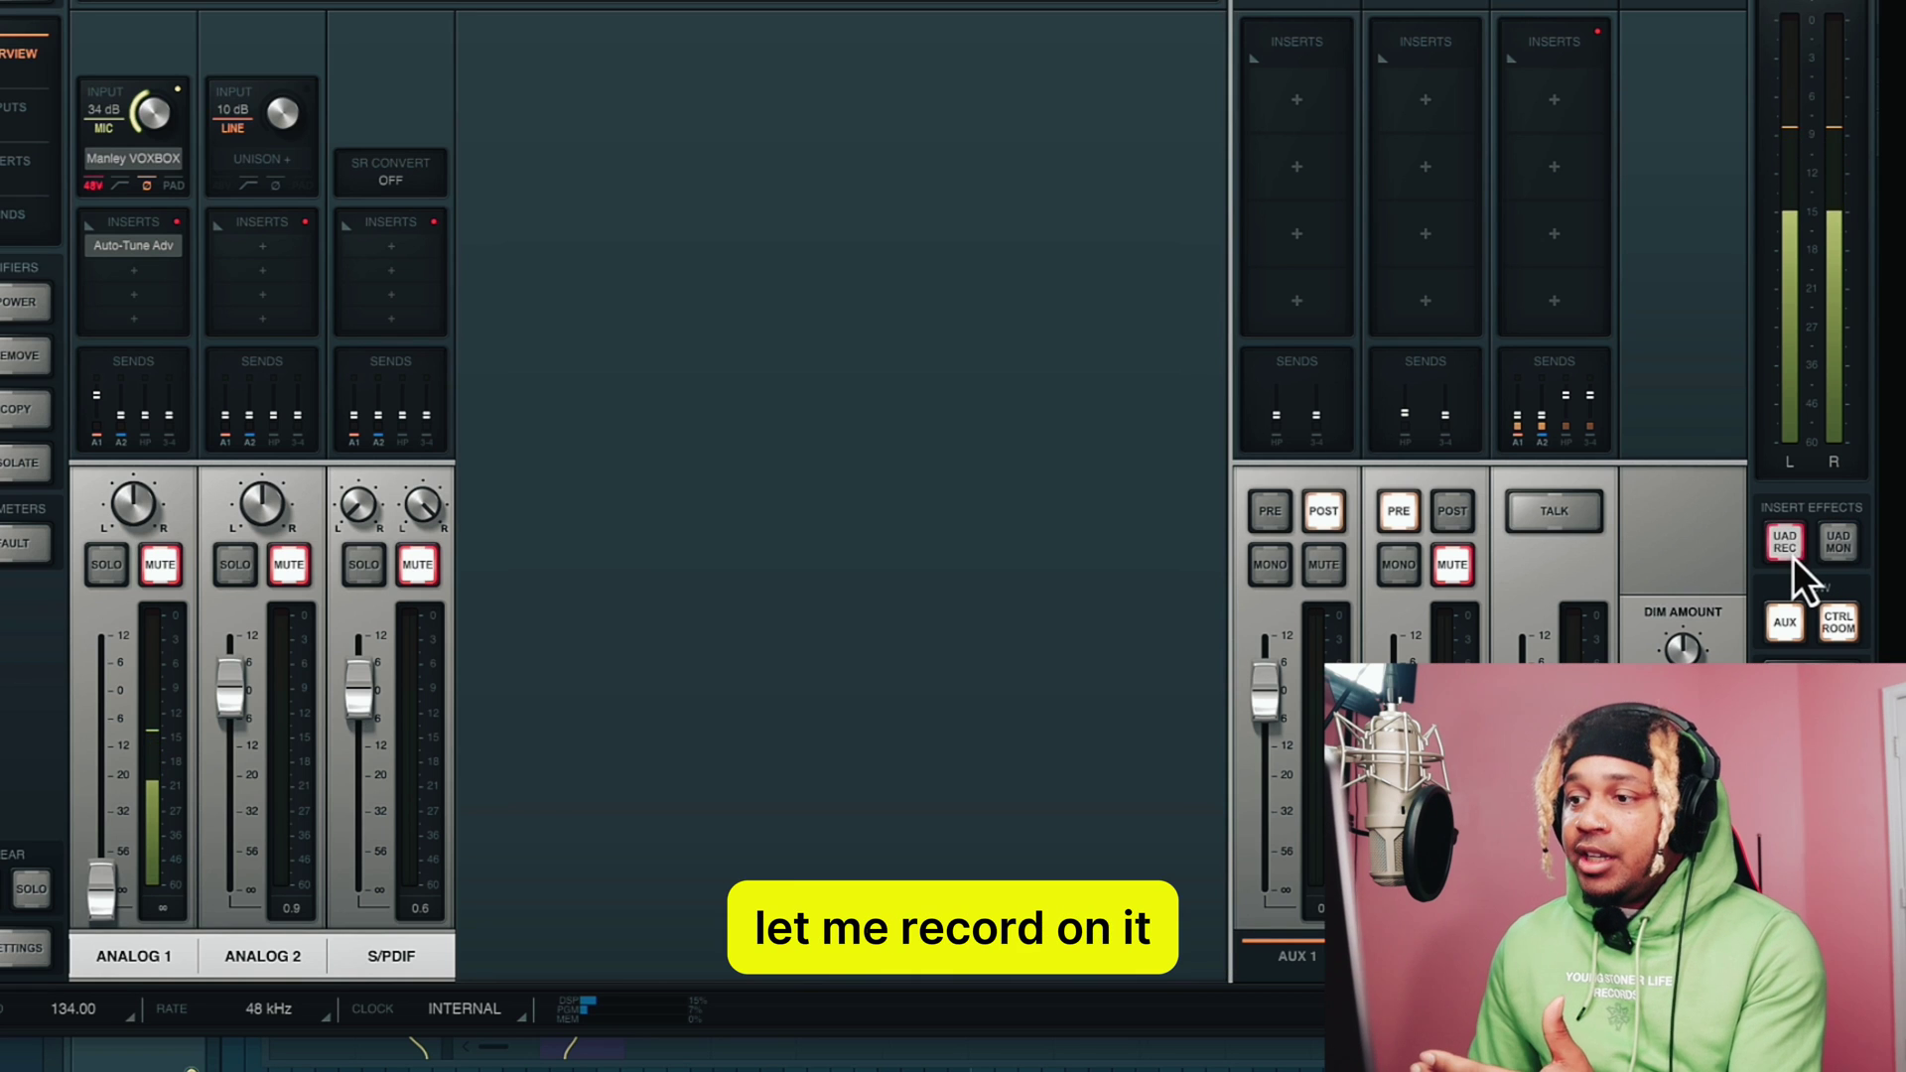
{"action": "left_click", "coordinate": [1850, 550]}
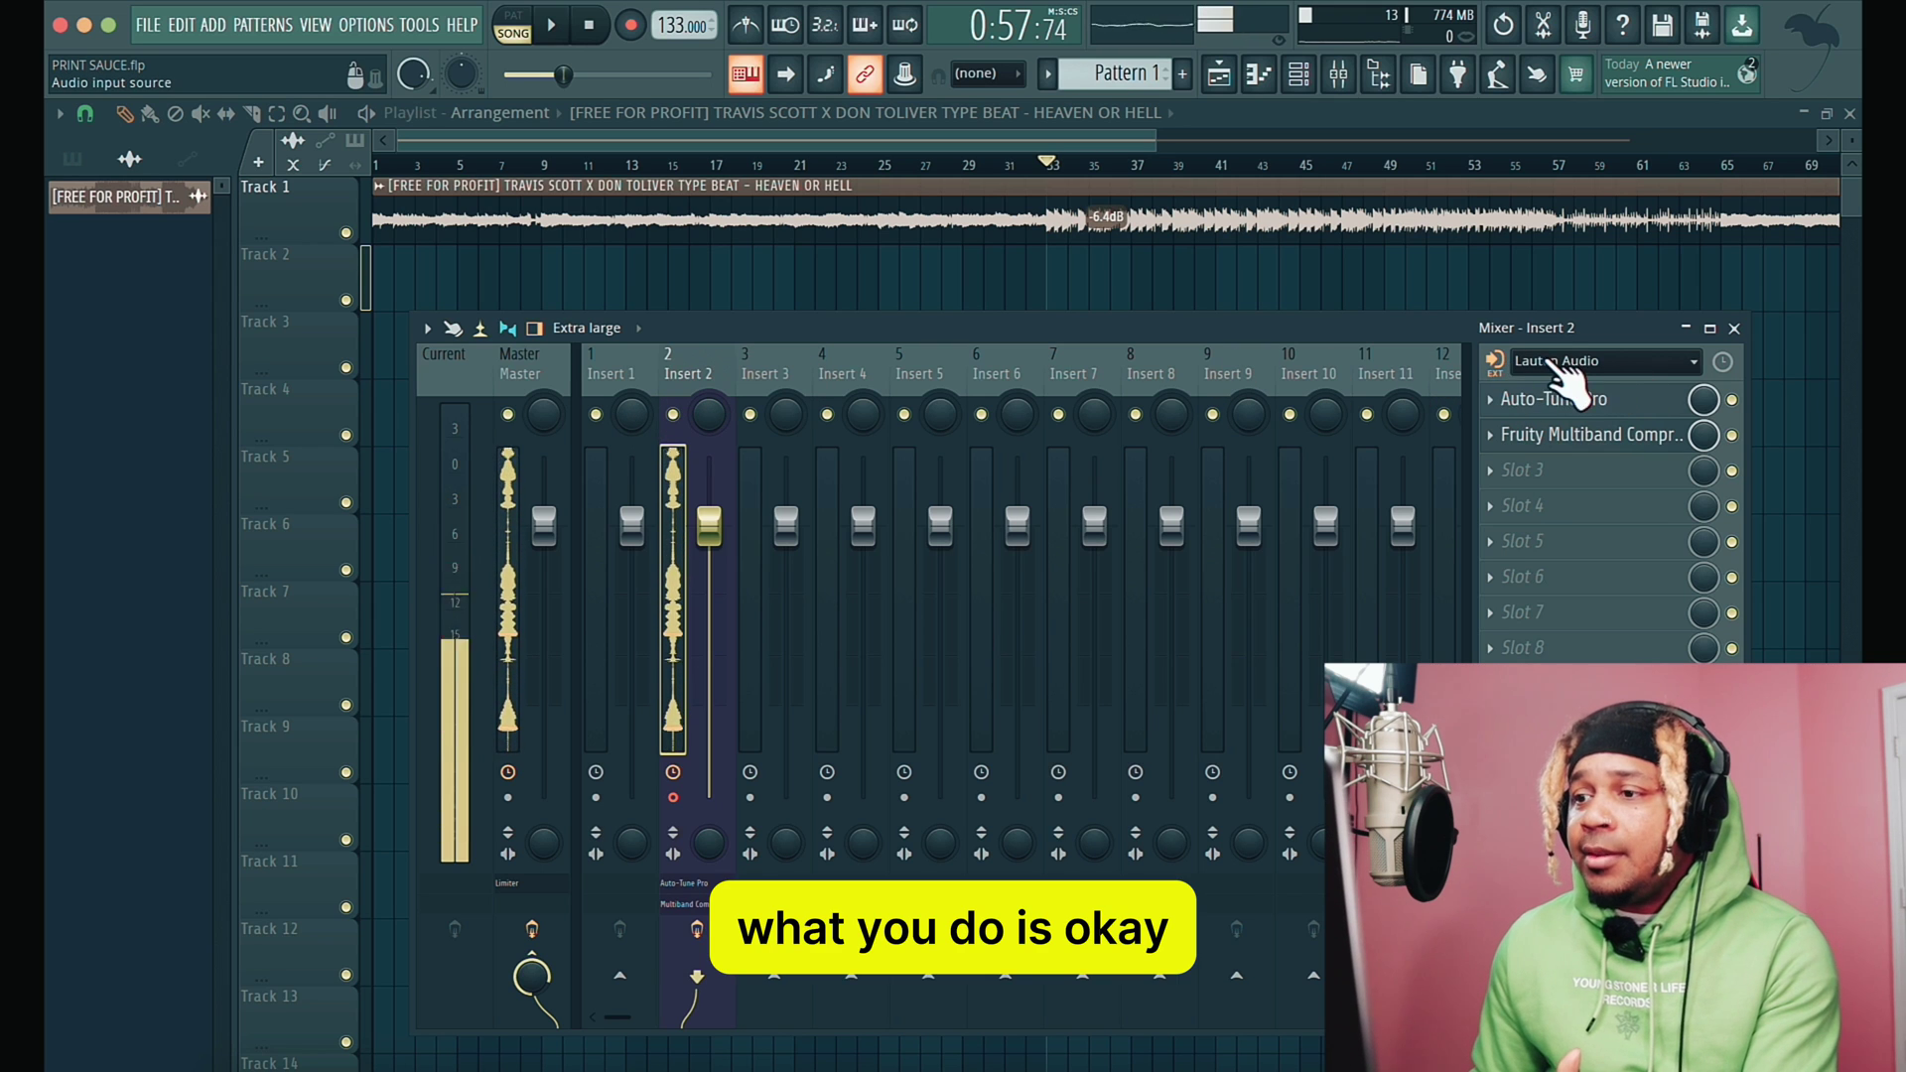
Switch to FL Studio and set the recording mode of Insert 2's Lauten Audio input to Post effects
{"action": "left_click", "coordinate": [1495, 360]}
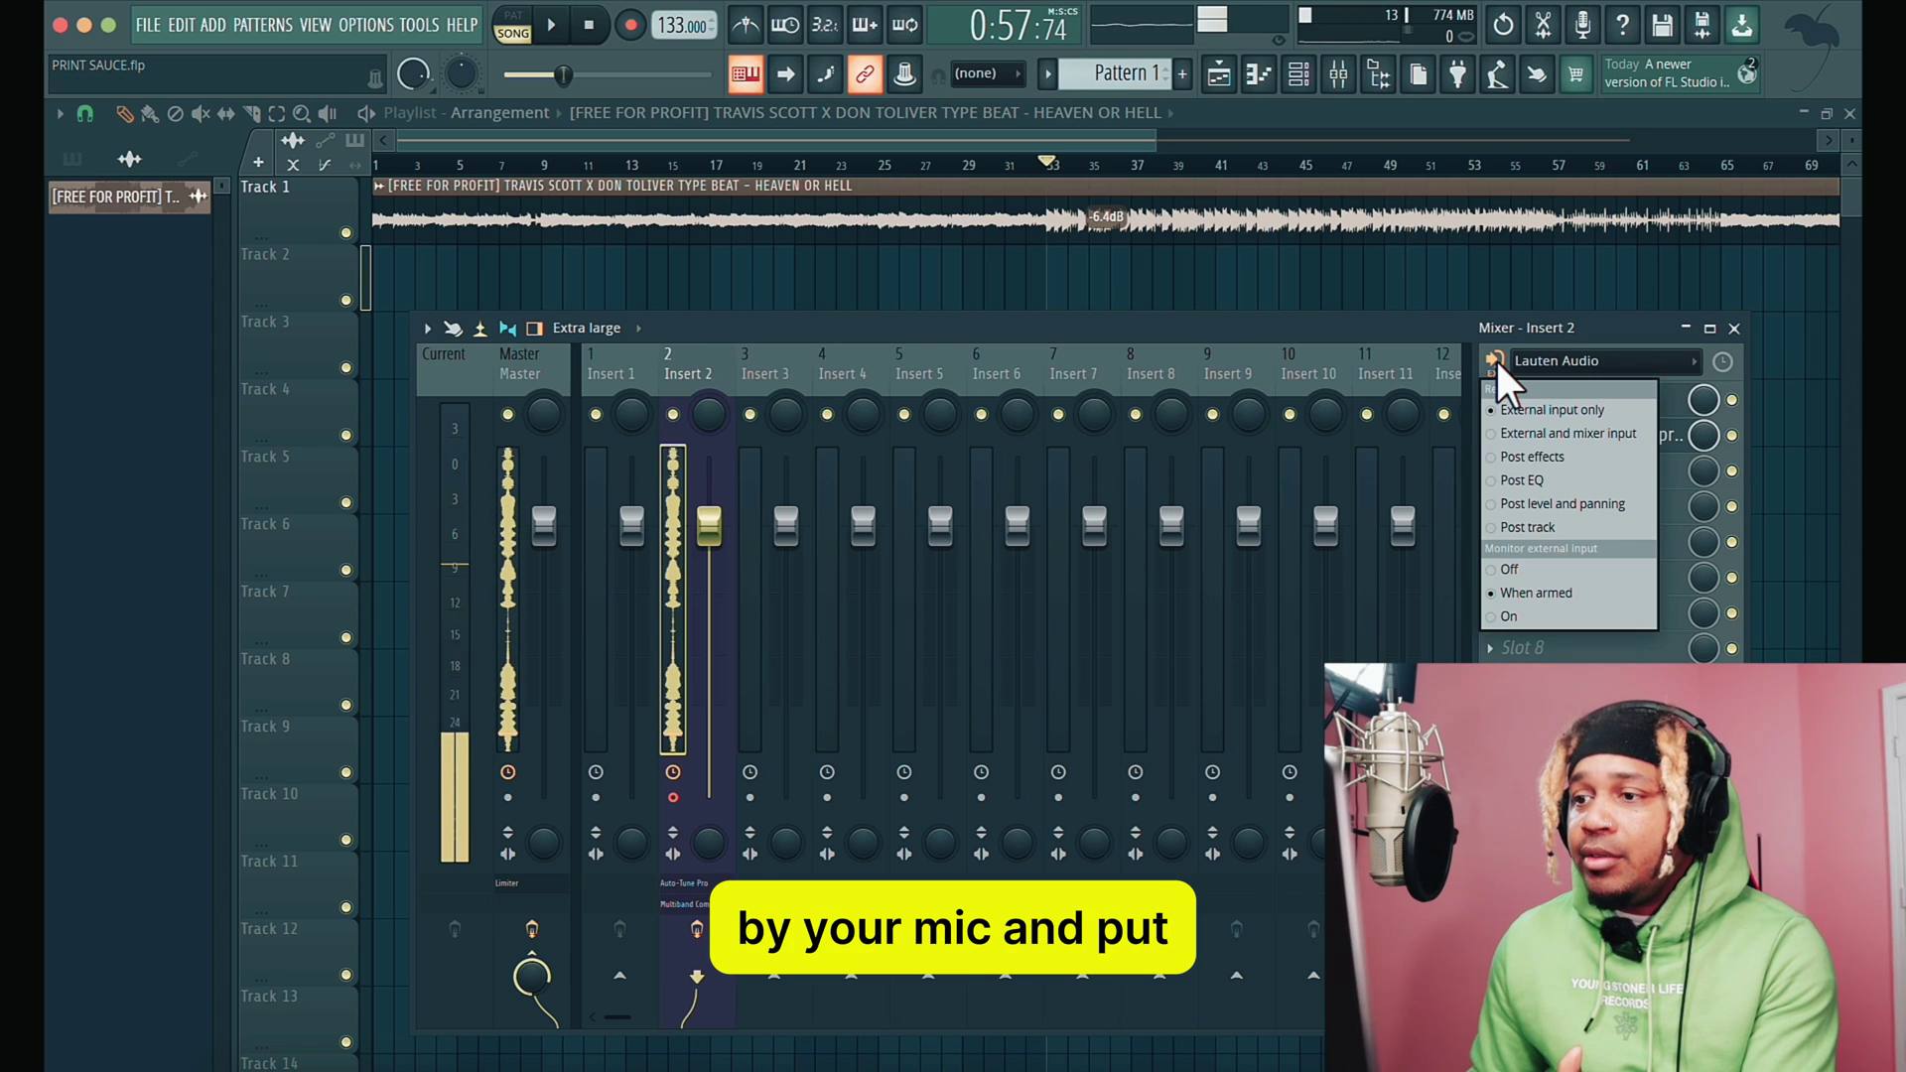
{"action": "left_click", "coordinate": [1522, 459]}
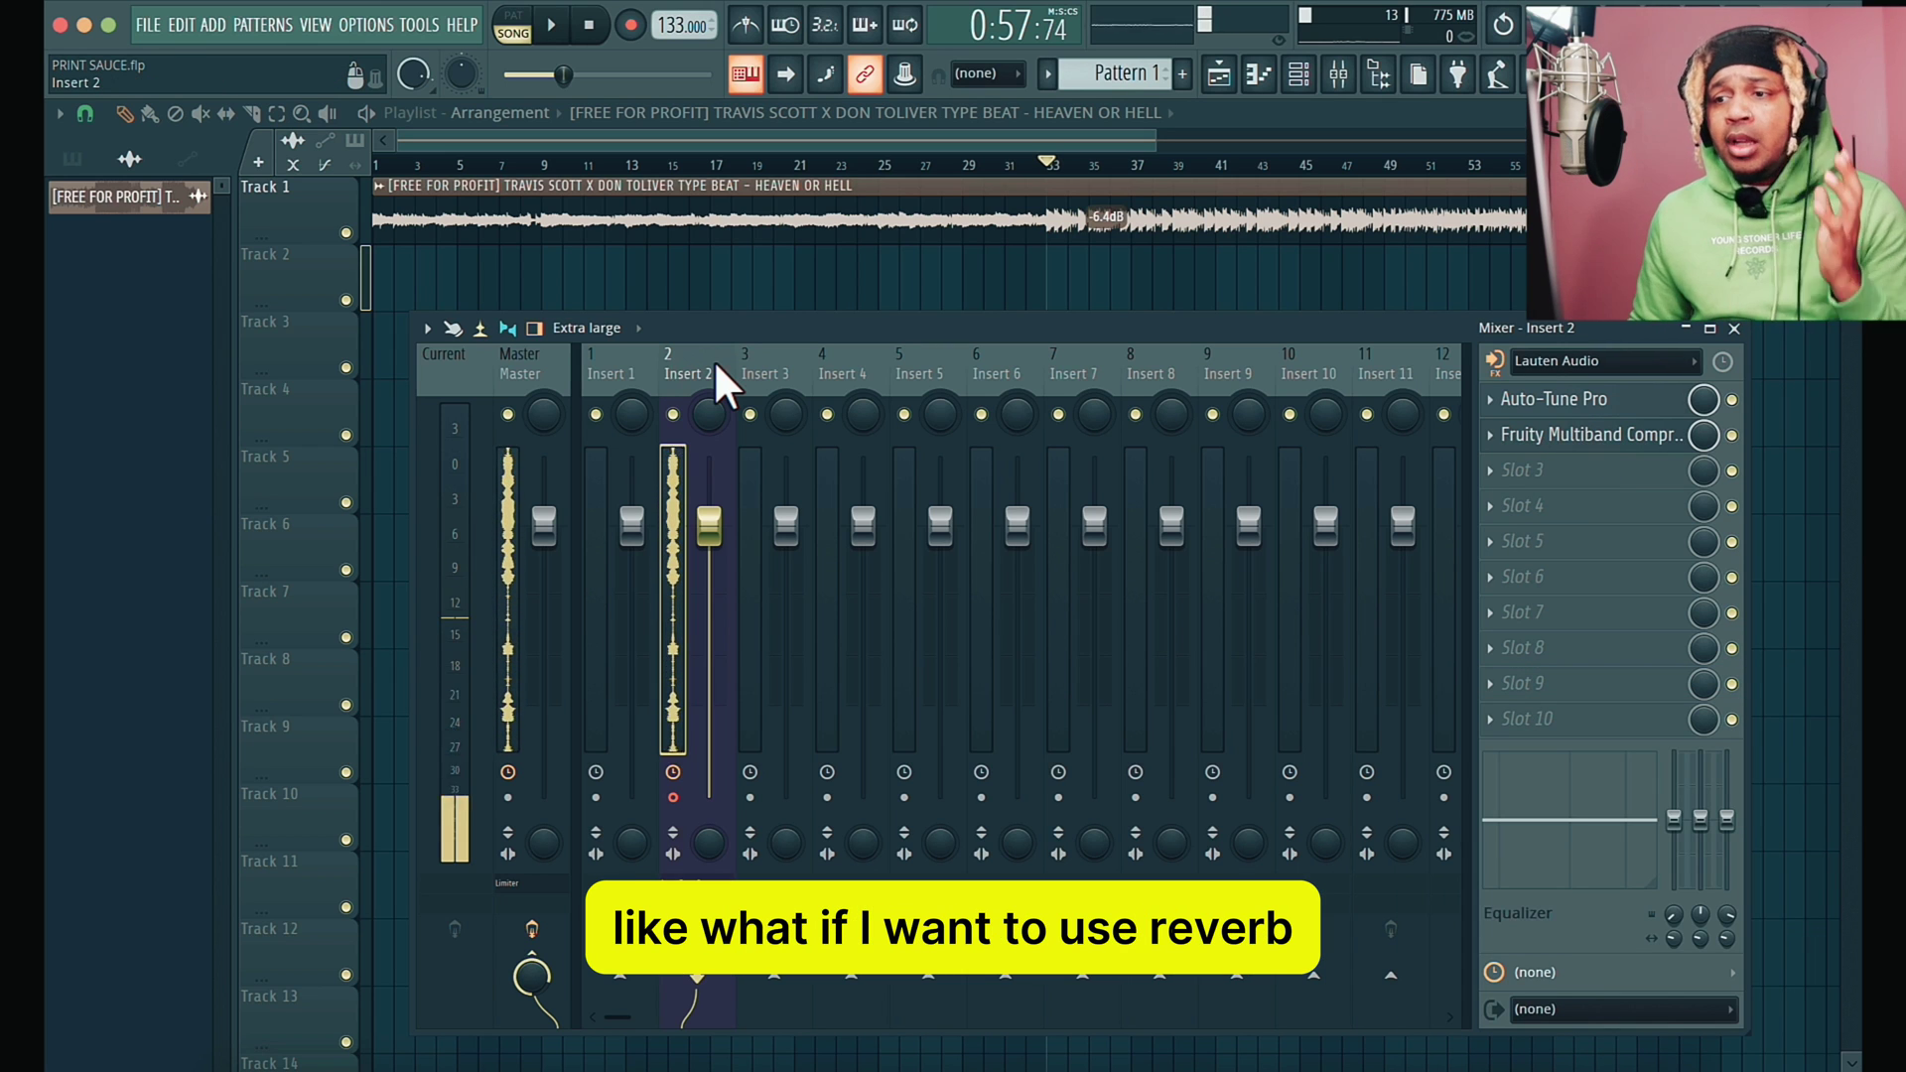
Load Fruity Reeverb 2 into the first effect slot of mixer track Insert 10 and close its window
{"action": "left_click", "coordinate": [1291, 365]}
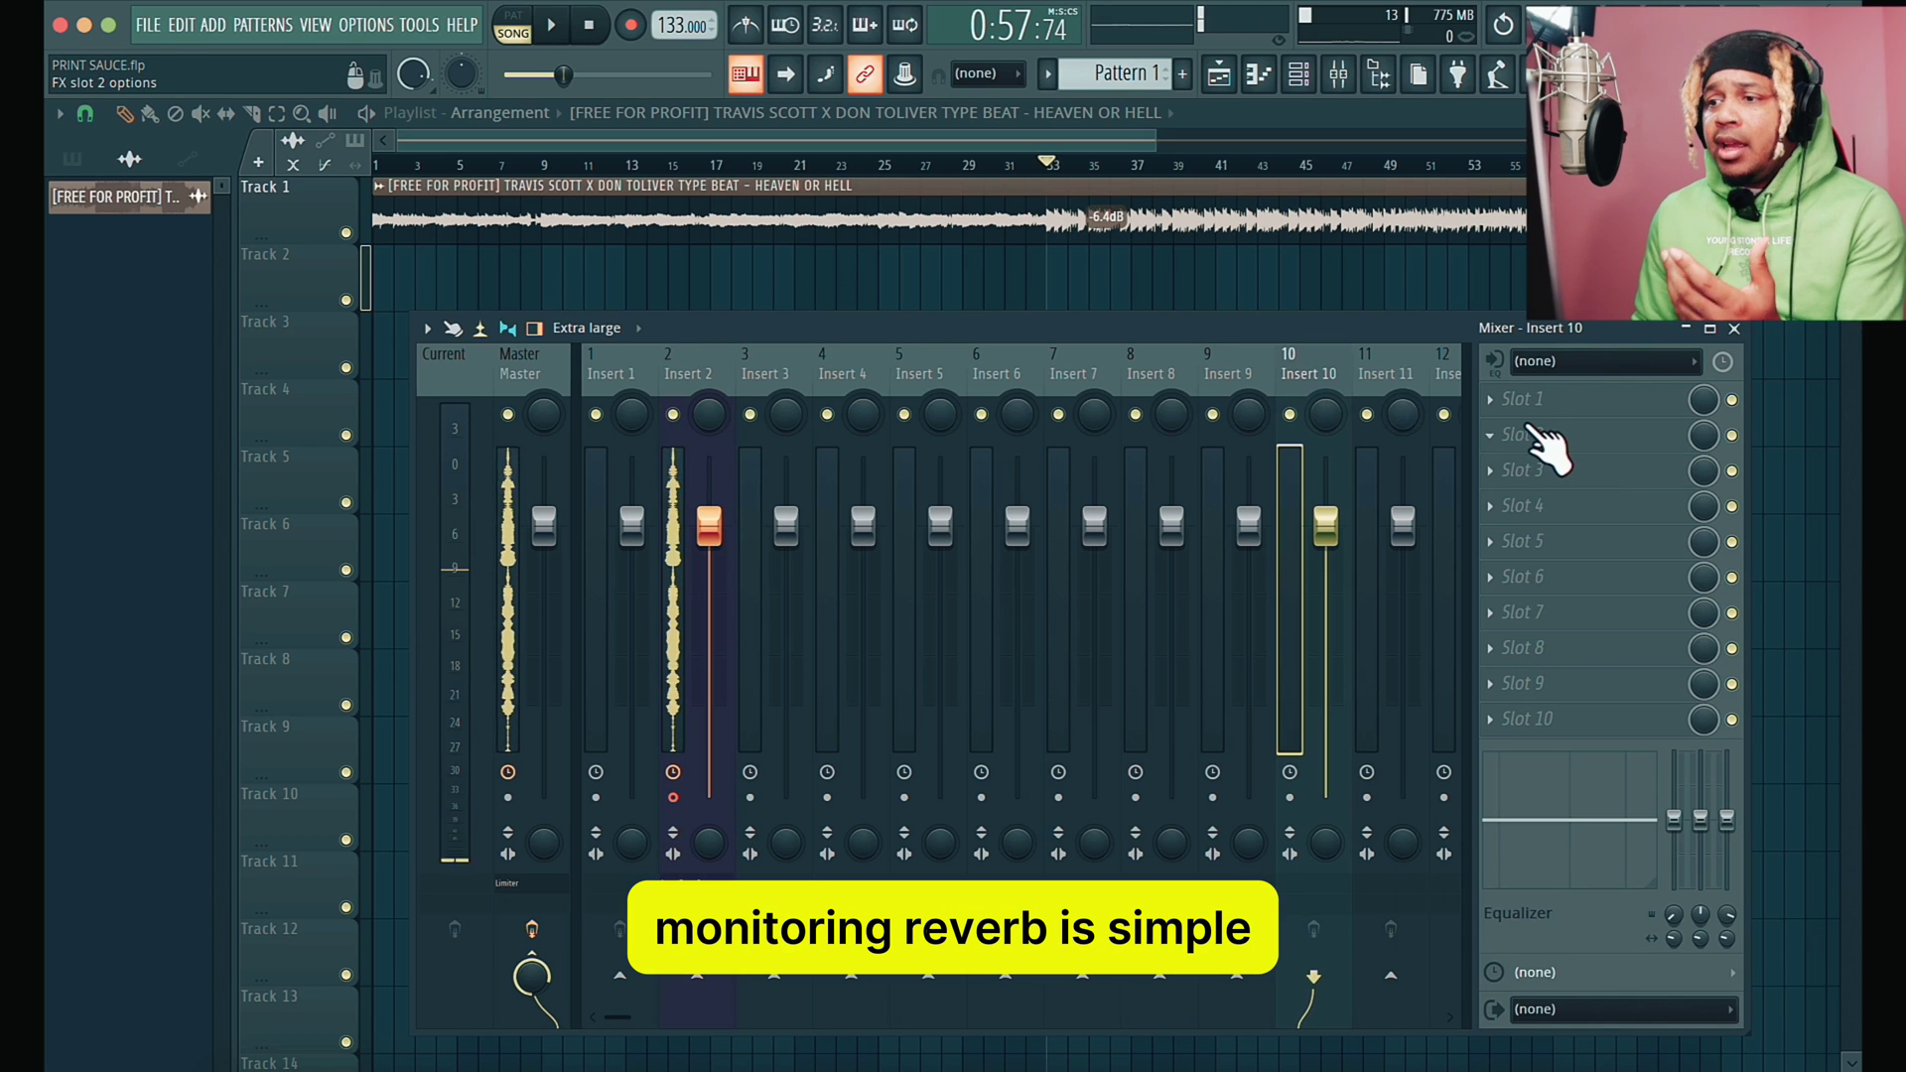
{"action": "left_click", "coordinate": [1501, 401]}
{"action": "scroll", "coordinate": [1330, 342], "scroll_direction": "down", "scroll_amount": 10}
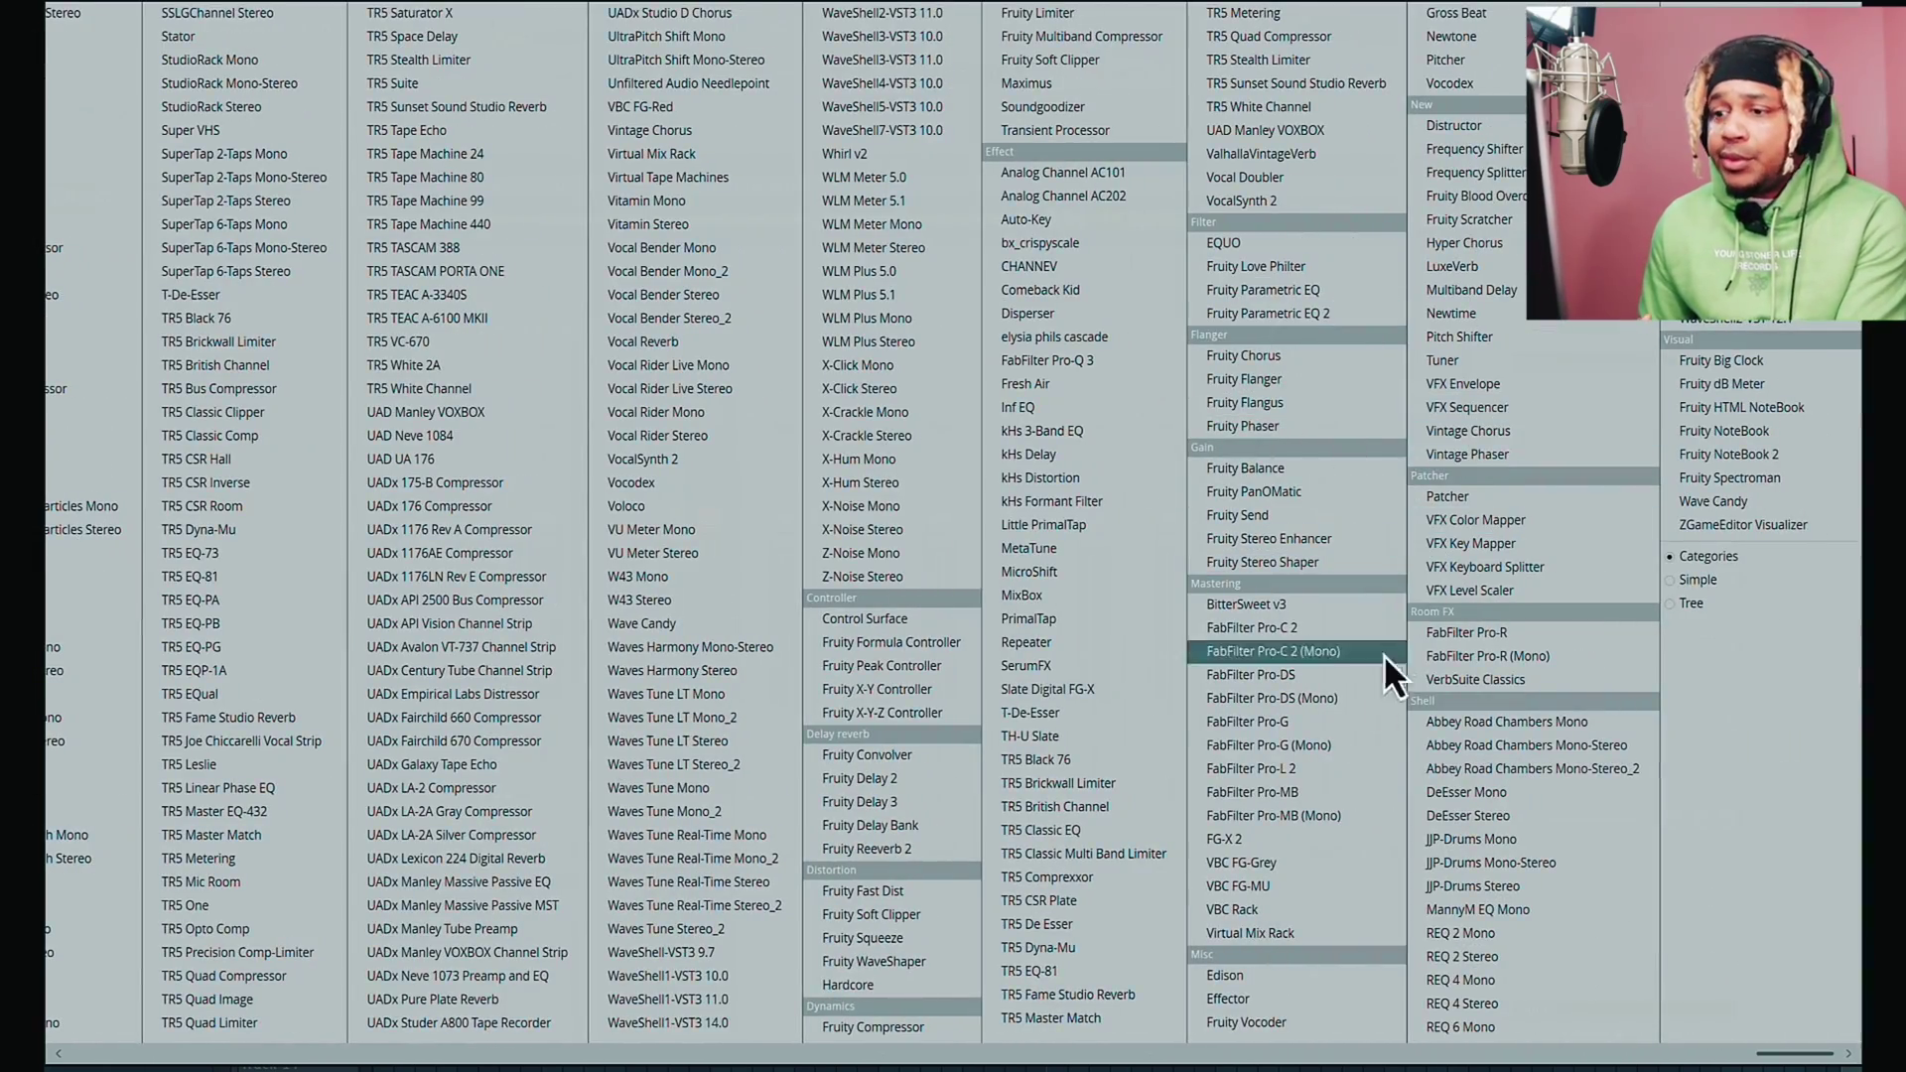
{"action": "left_click", "coordinate": [921, 847]}
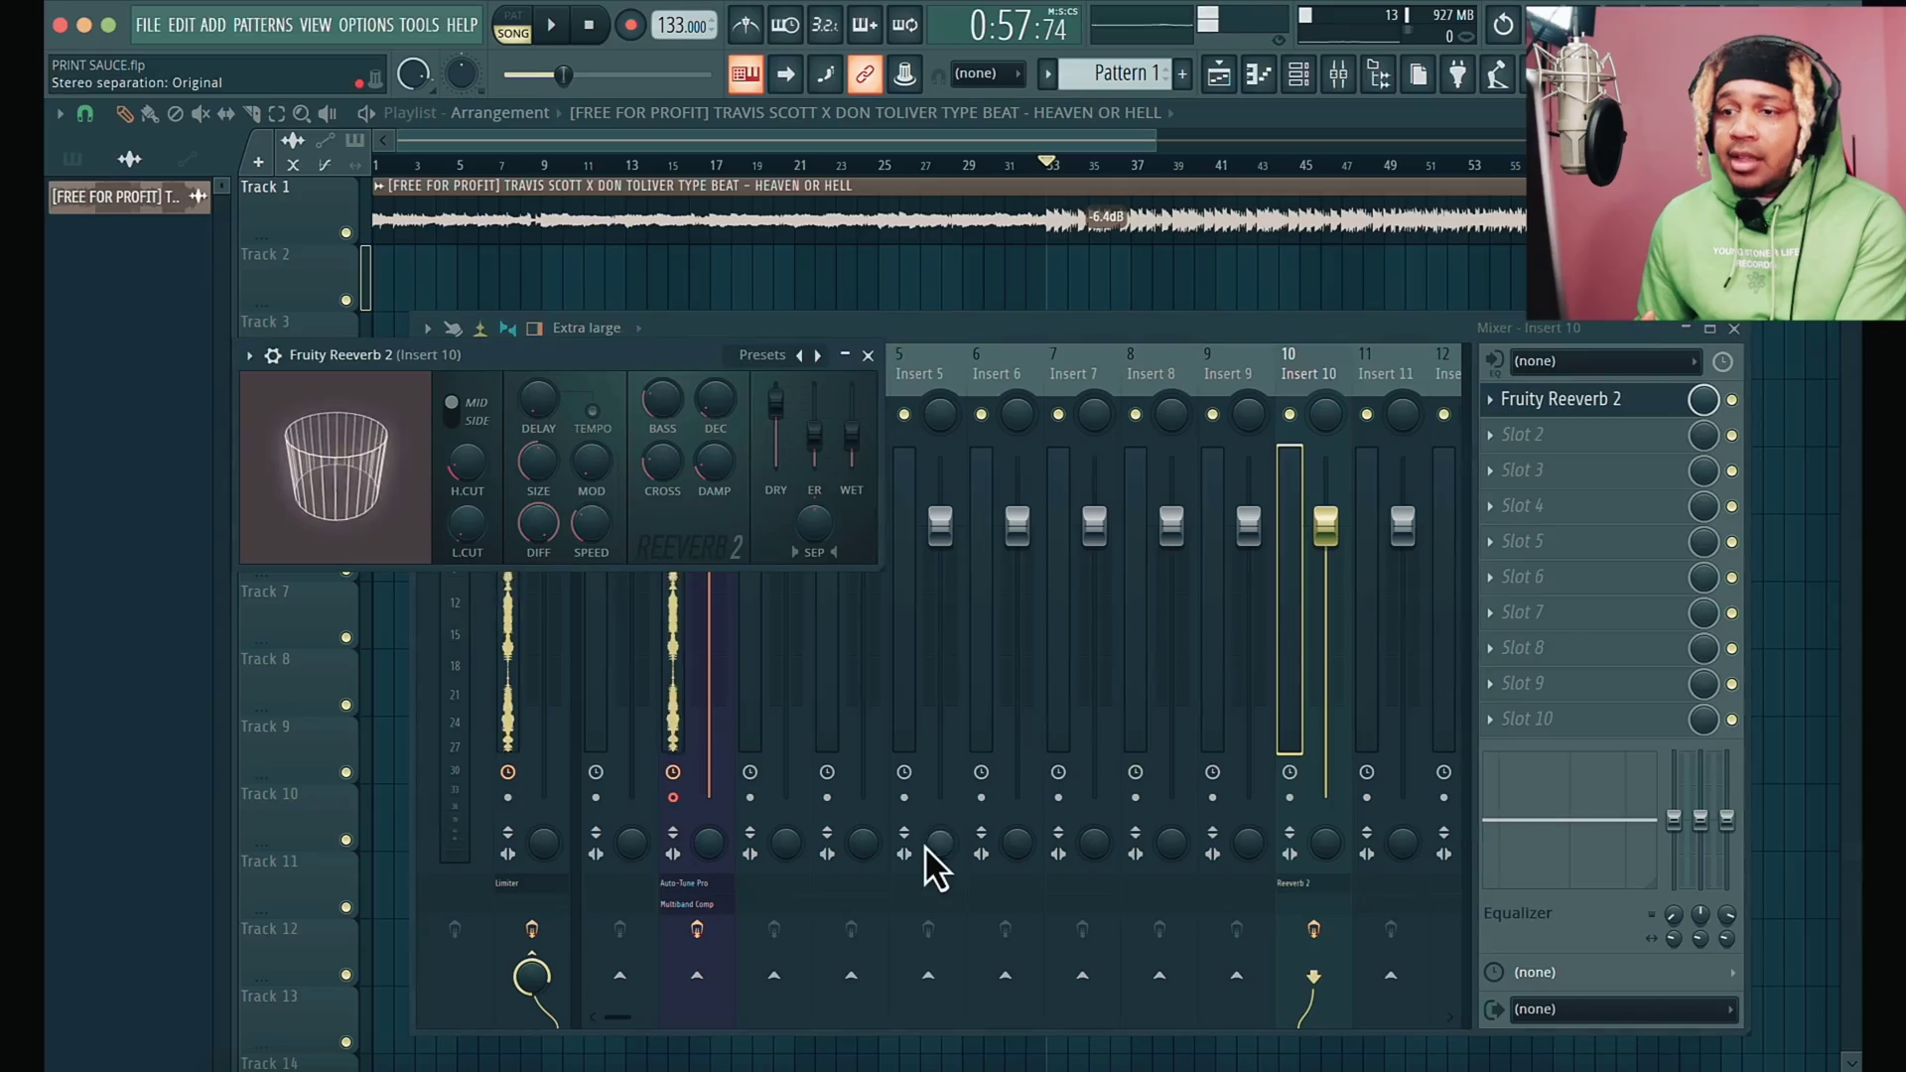
{"action": "left_click", "coordinate": [865, 355]}
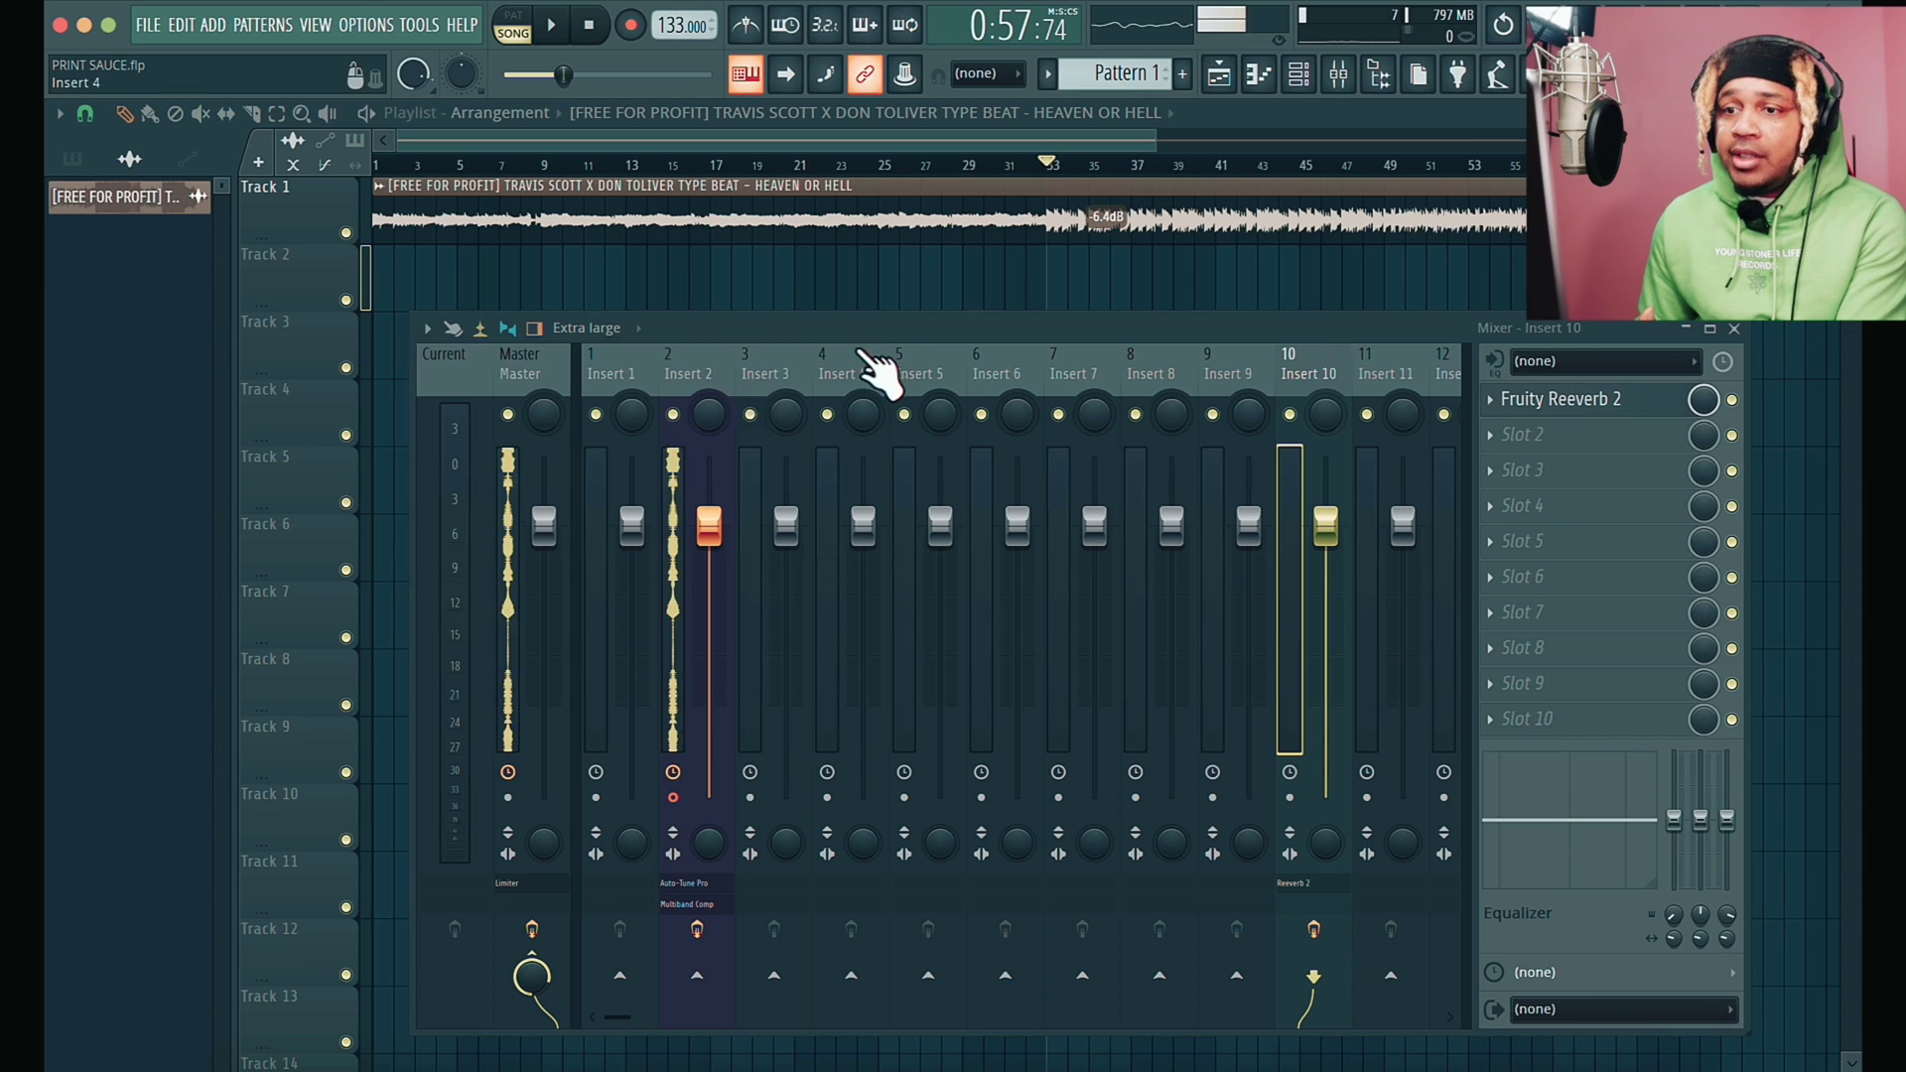
Send Insert 2 to the reverb on Insert 10 and lower the send level to about 23%
{"action": "left_click", "coordinate": [710, 376]}
{"action": "left_click", "coordinate": [1313, 975]}
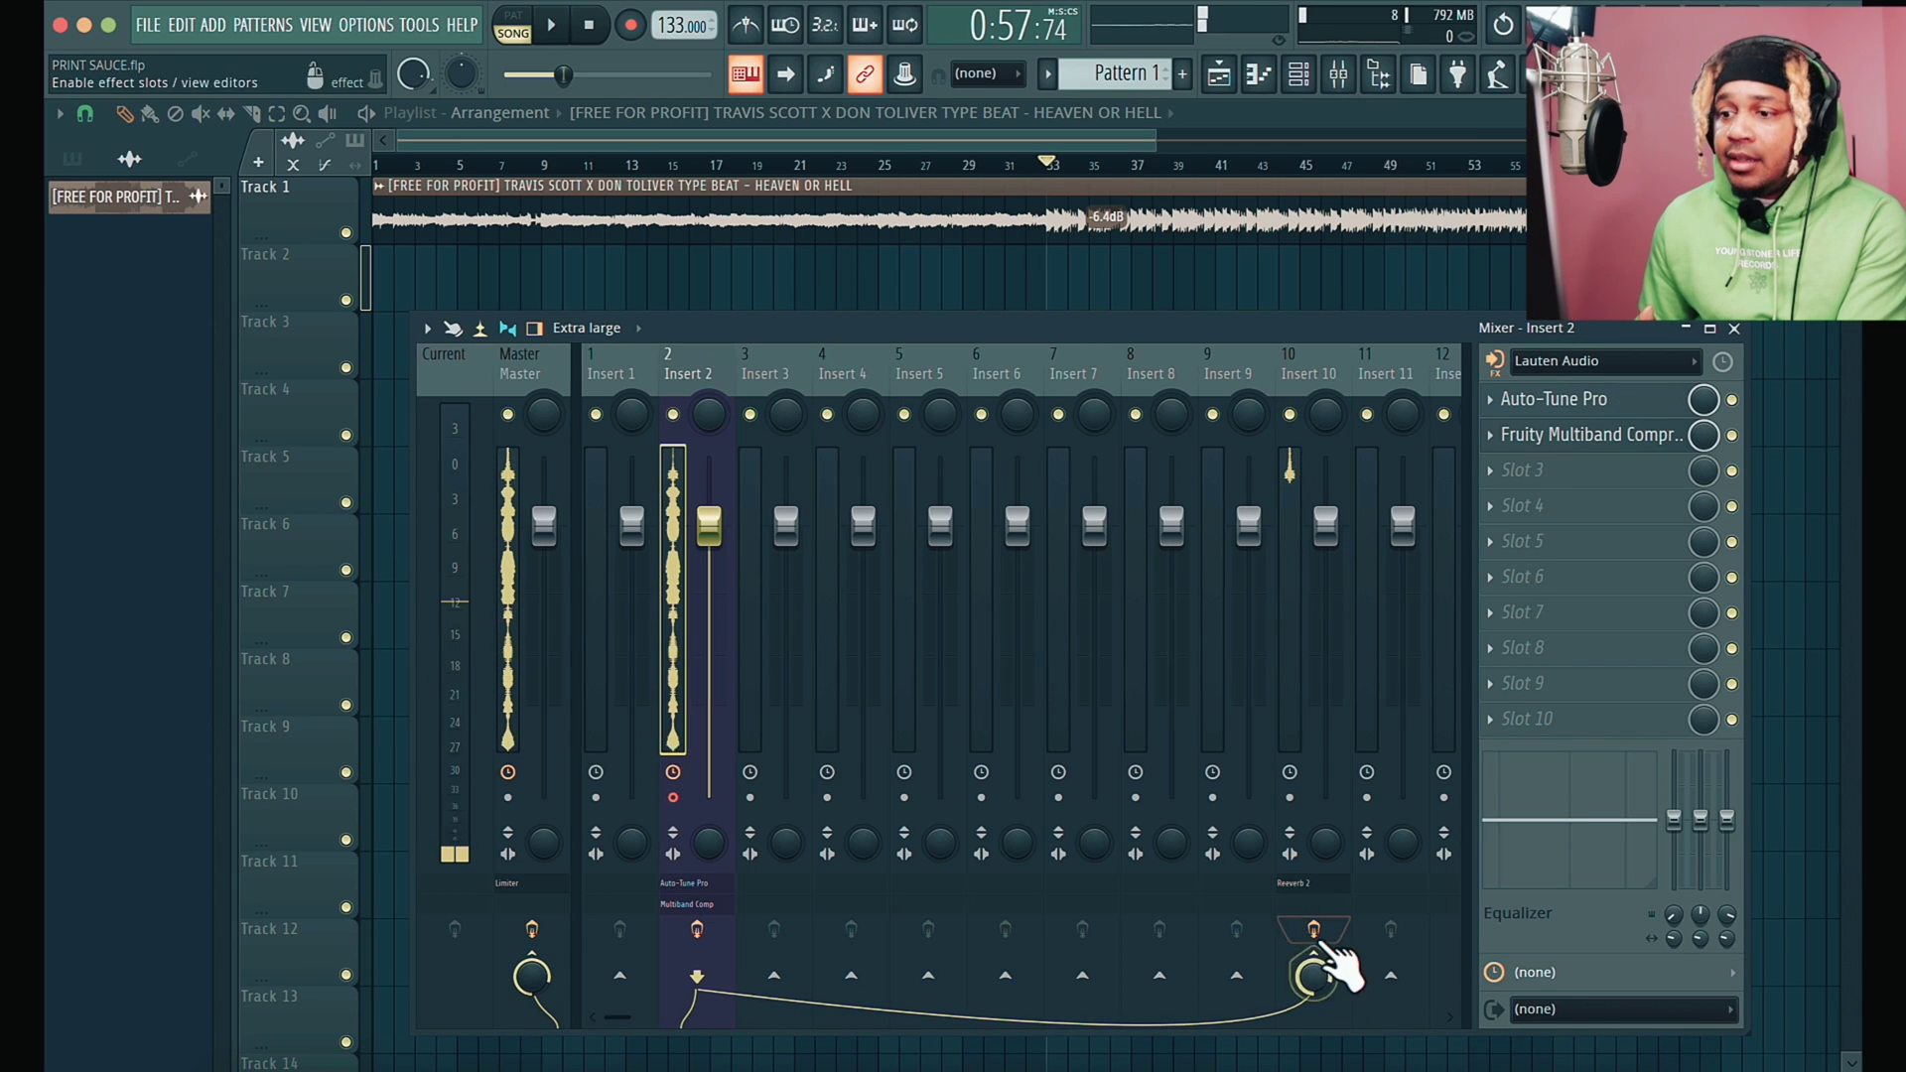
{"action": "left_click_drag", "start_coordinate": [1336, 972], "coordinate": [1315, 1002]}
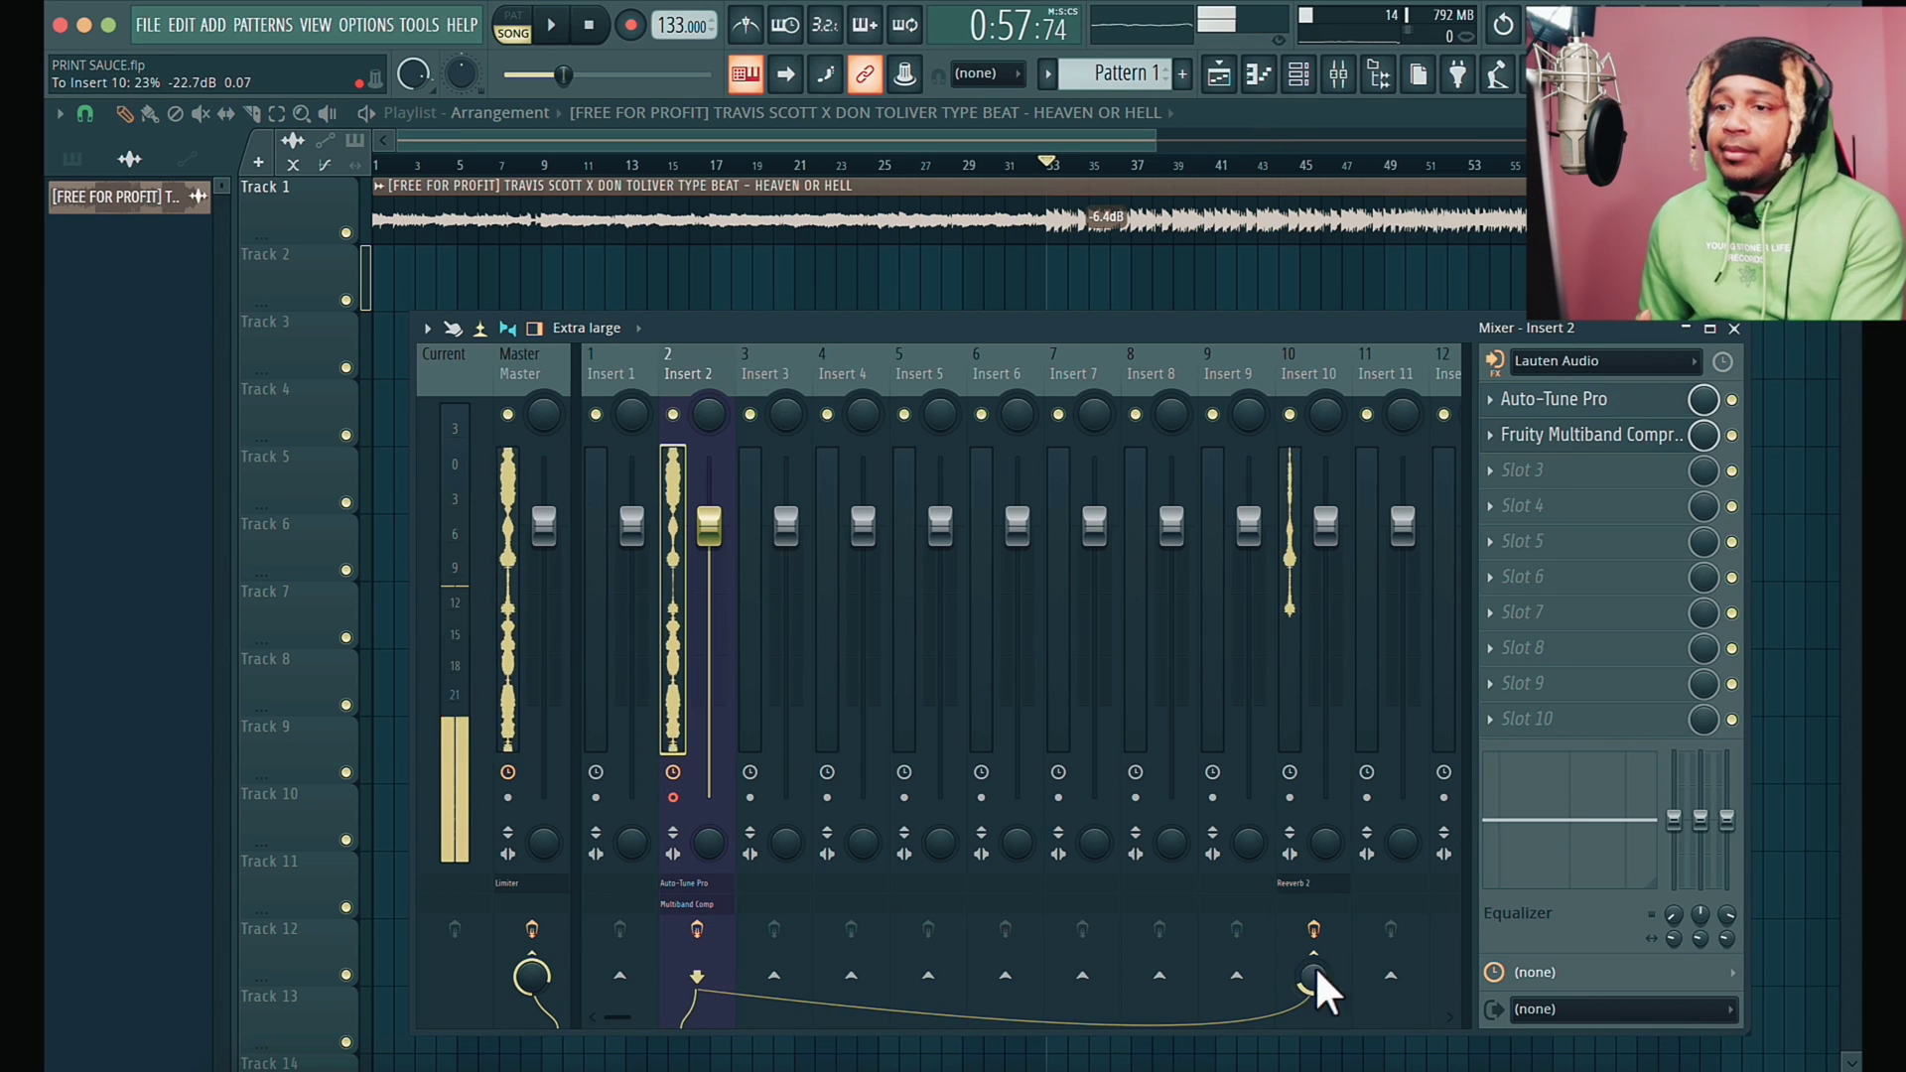
Load Fruity Delay 3 into the first effect slot of Insert 11 and set its delay time to 1/4
{"action": "left_click", "coordinate": [1393, 372]}
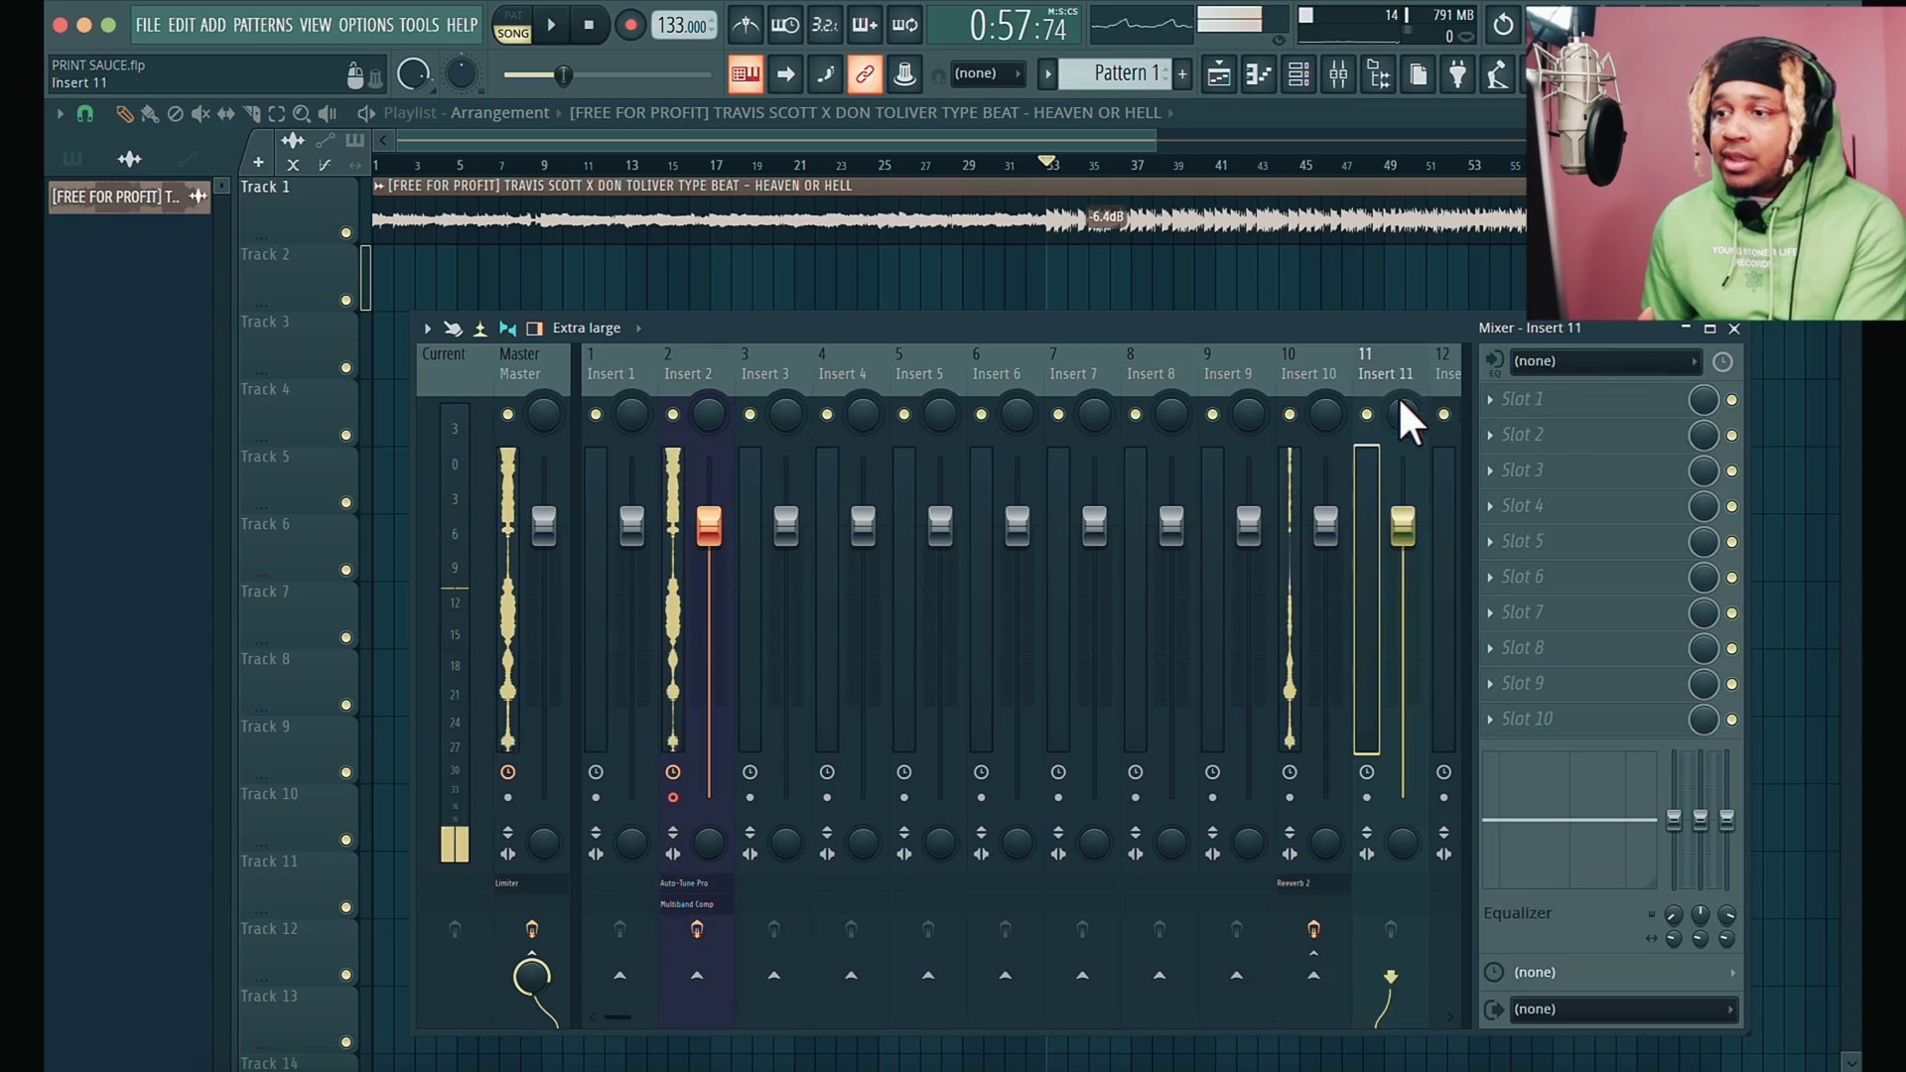
{"action": "left_click", "coordinate": [1522, 407]}
{"action": "scroll", "coordinate": [1260, 405], "scroll_direction": "right", "scroll_amount": 6}
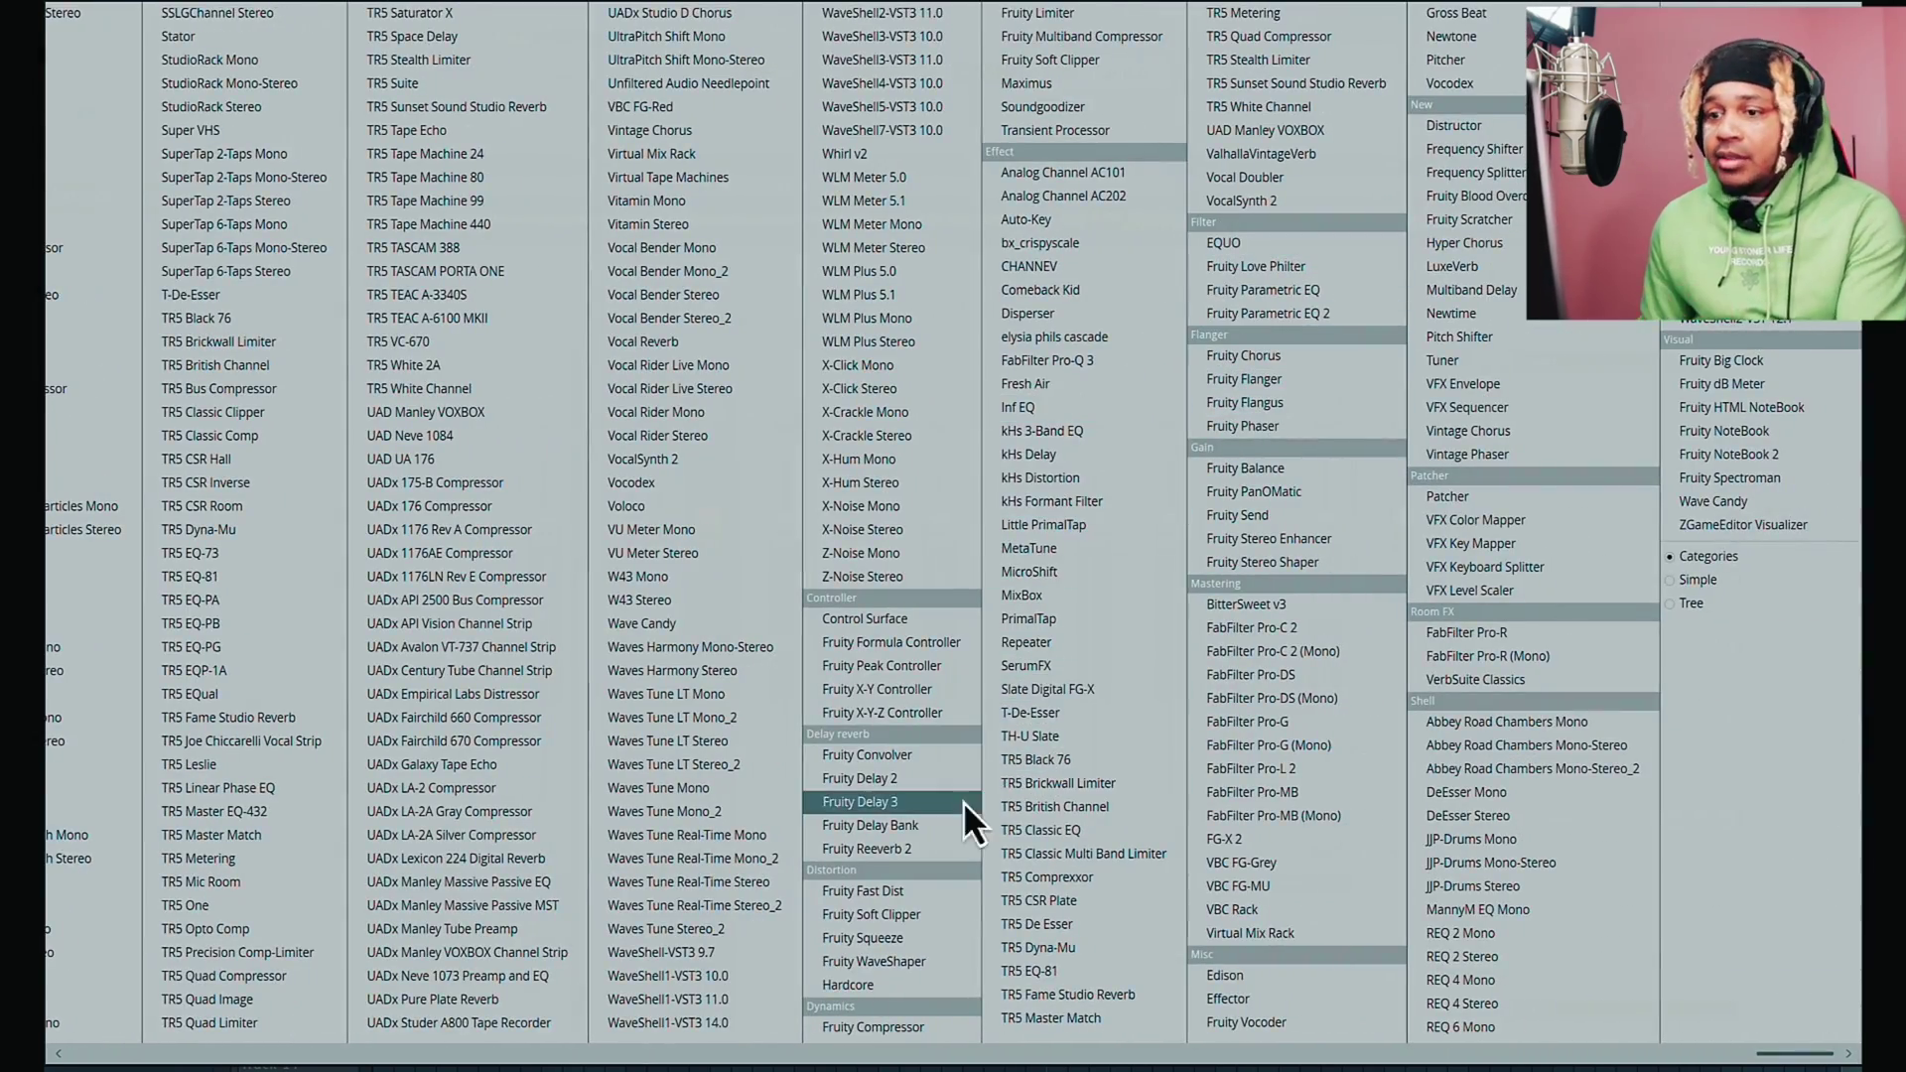
{"action": "left_click", "coordinate": [931, 801]}
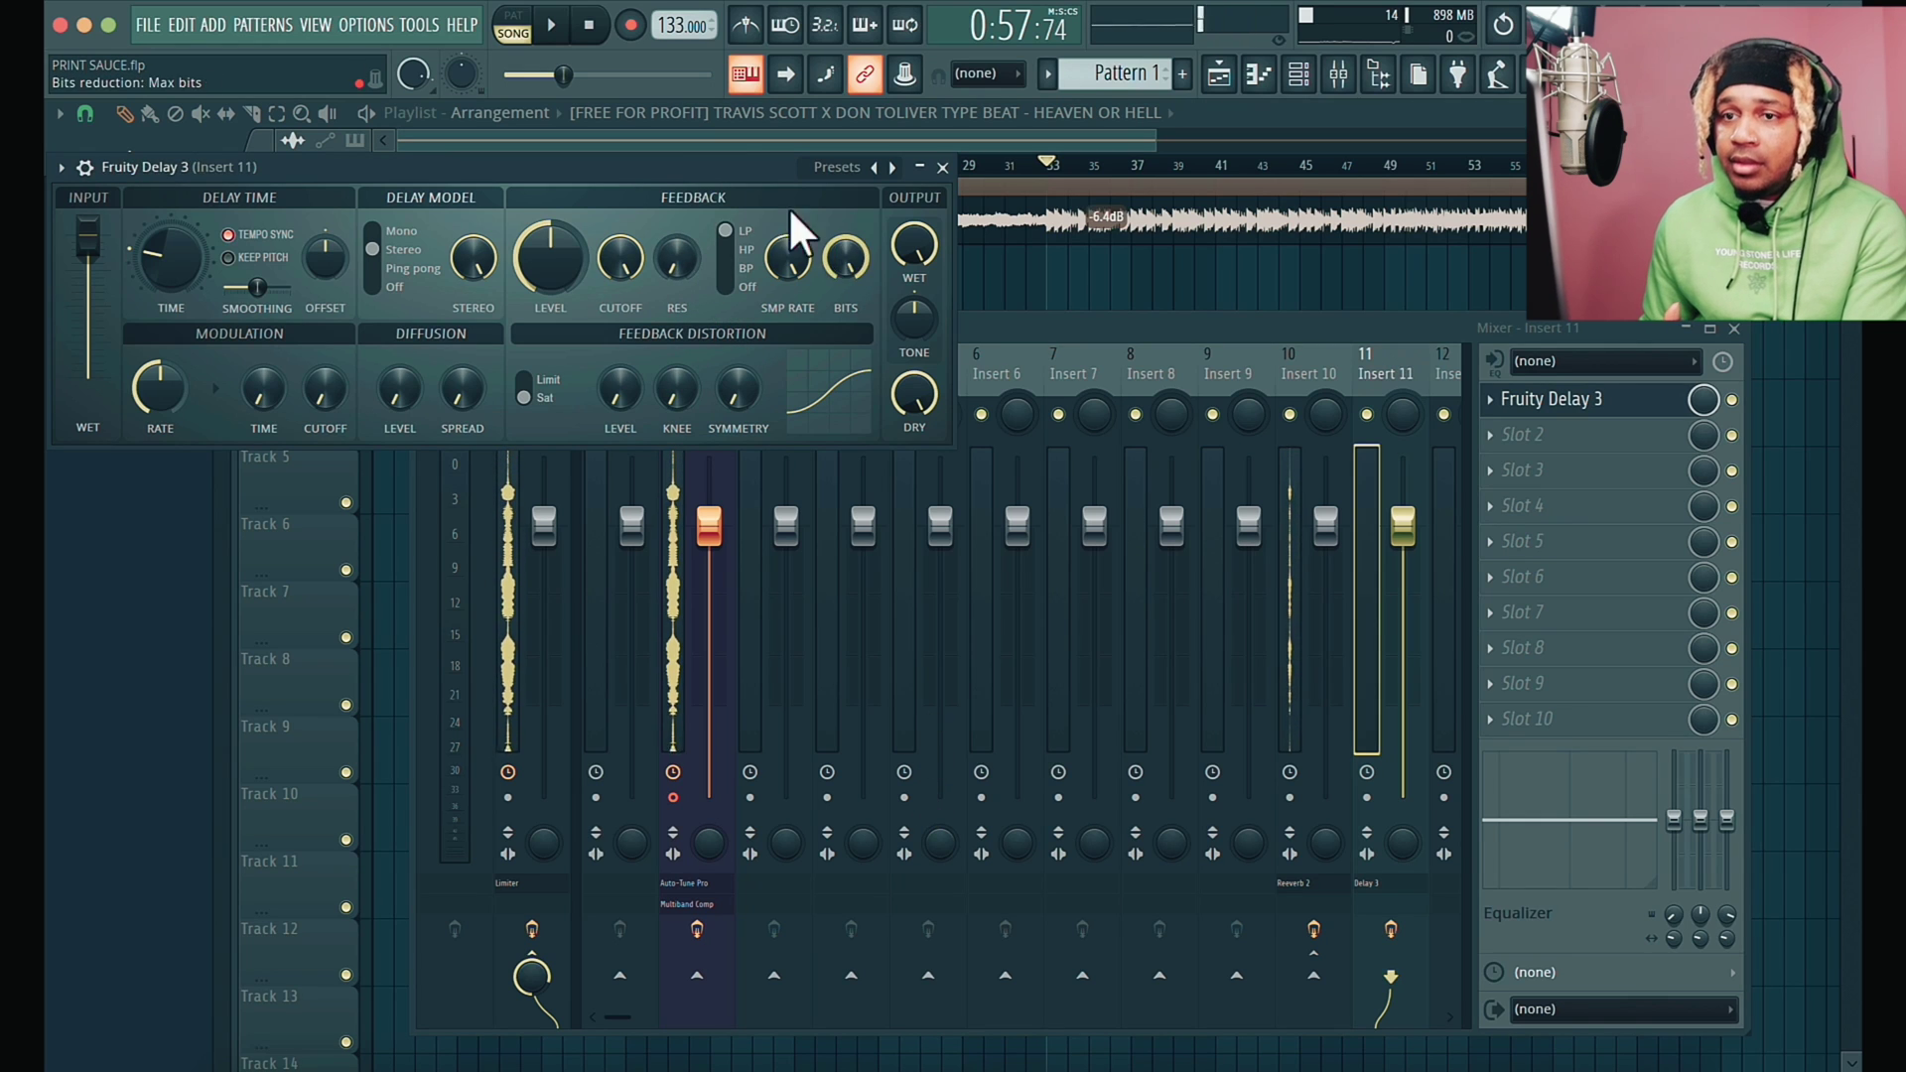
{"action": "right_click", "coordinate": [182, 243]}
{"action": "mouse_move", "coordinate": [291, 297]}
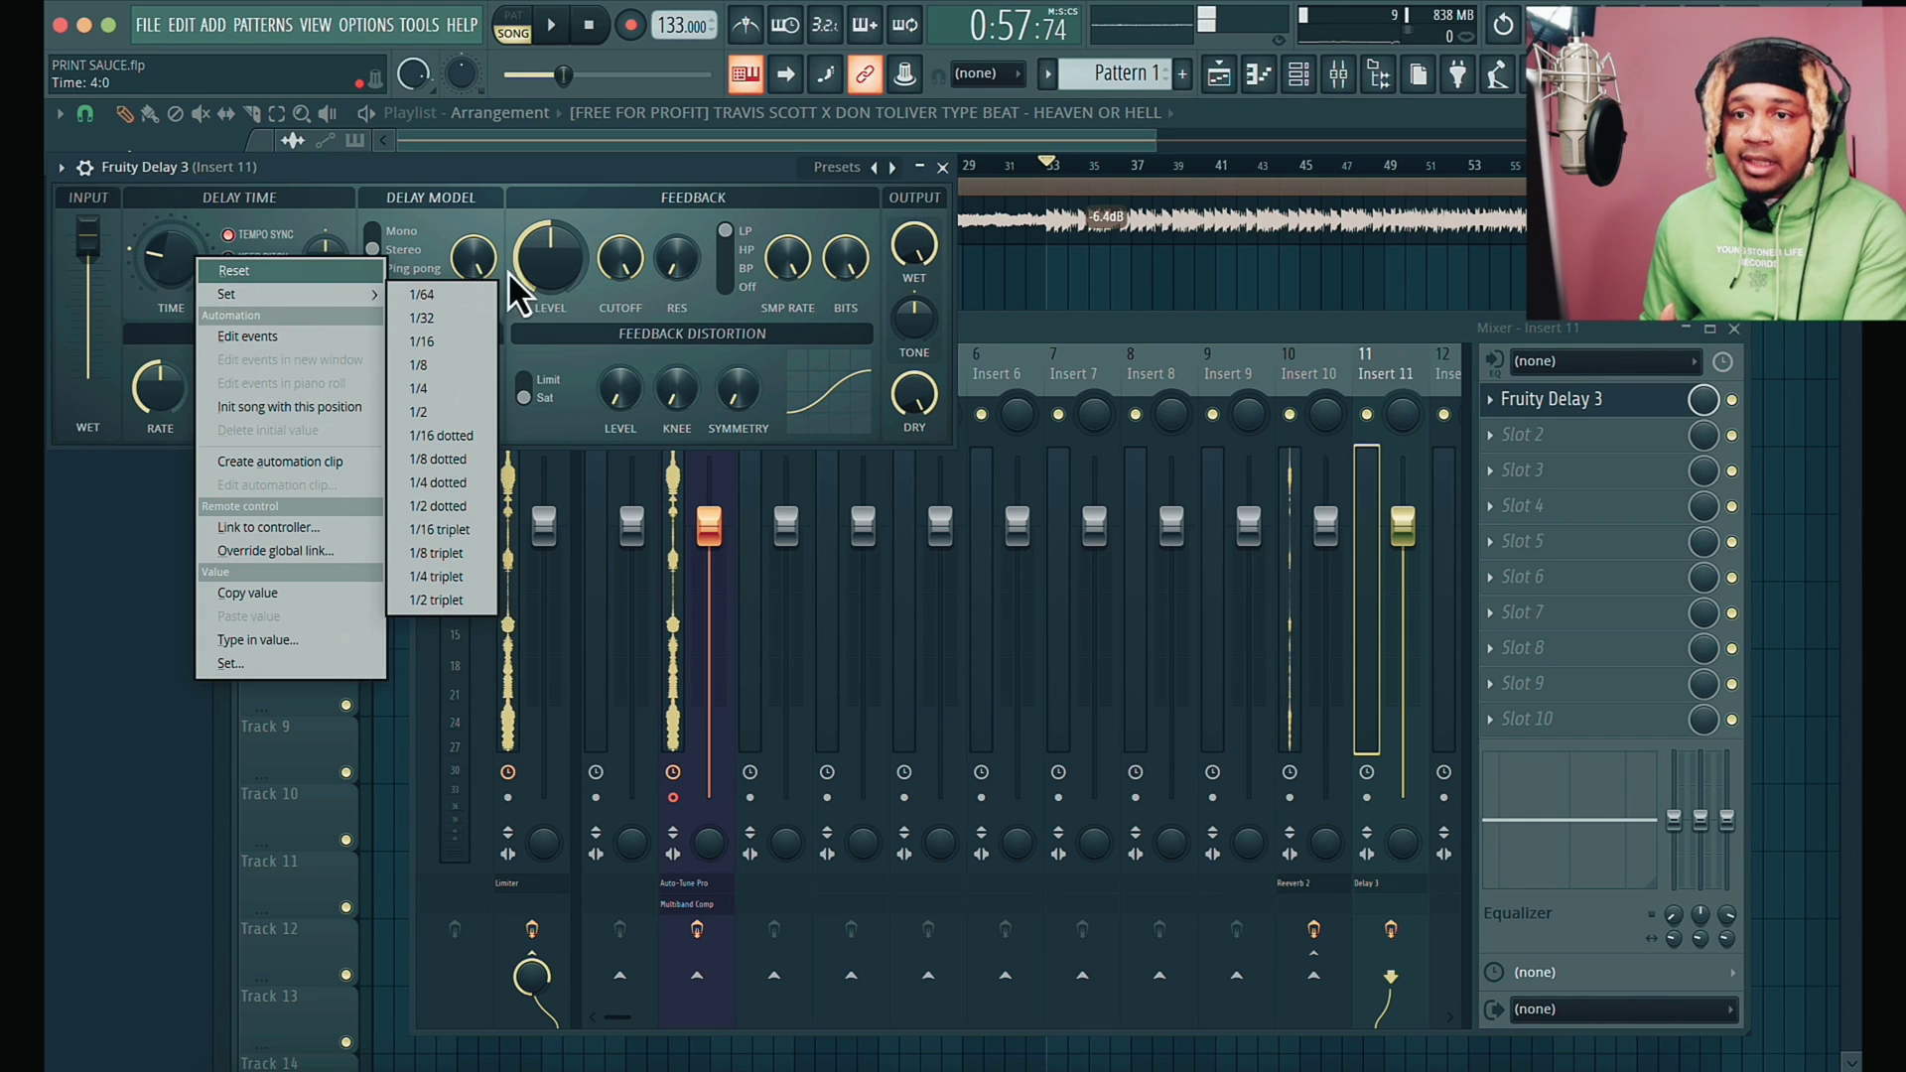
{"action": "left_click", "coordinate": [452, 388]}
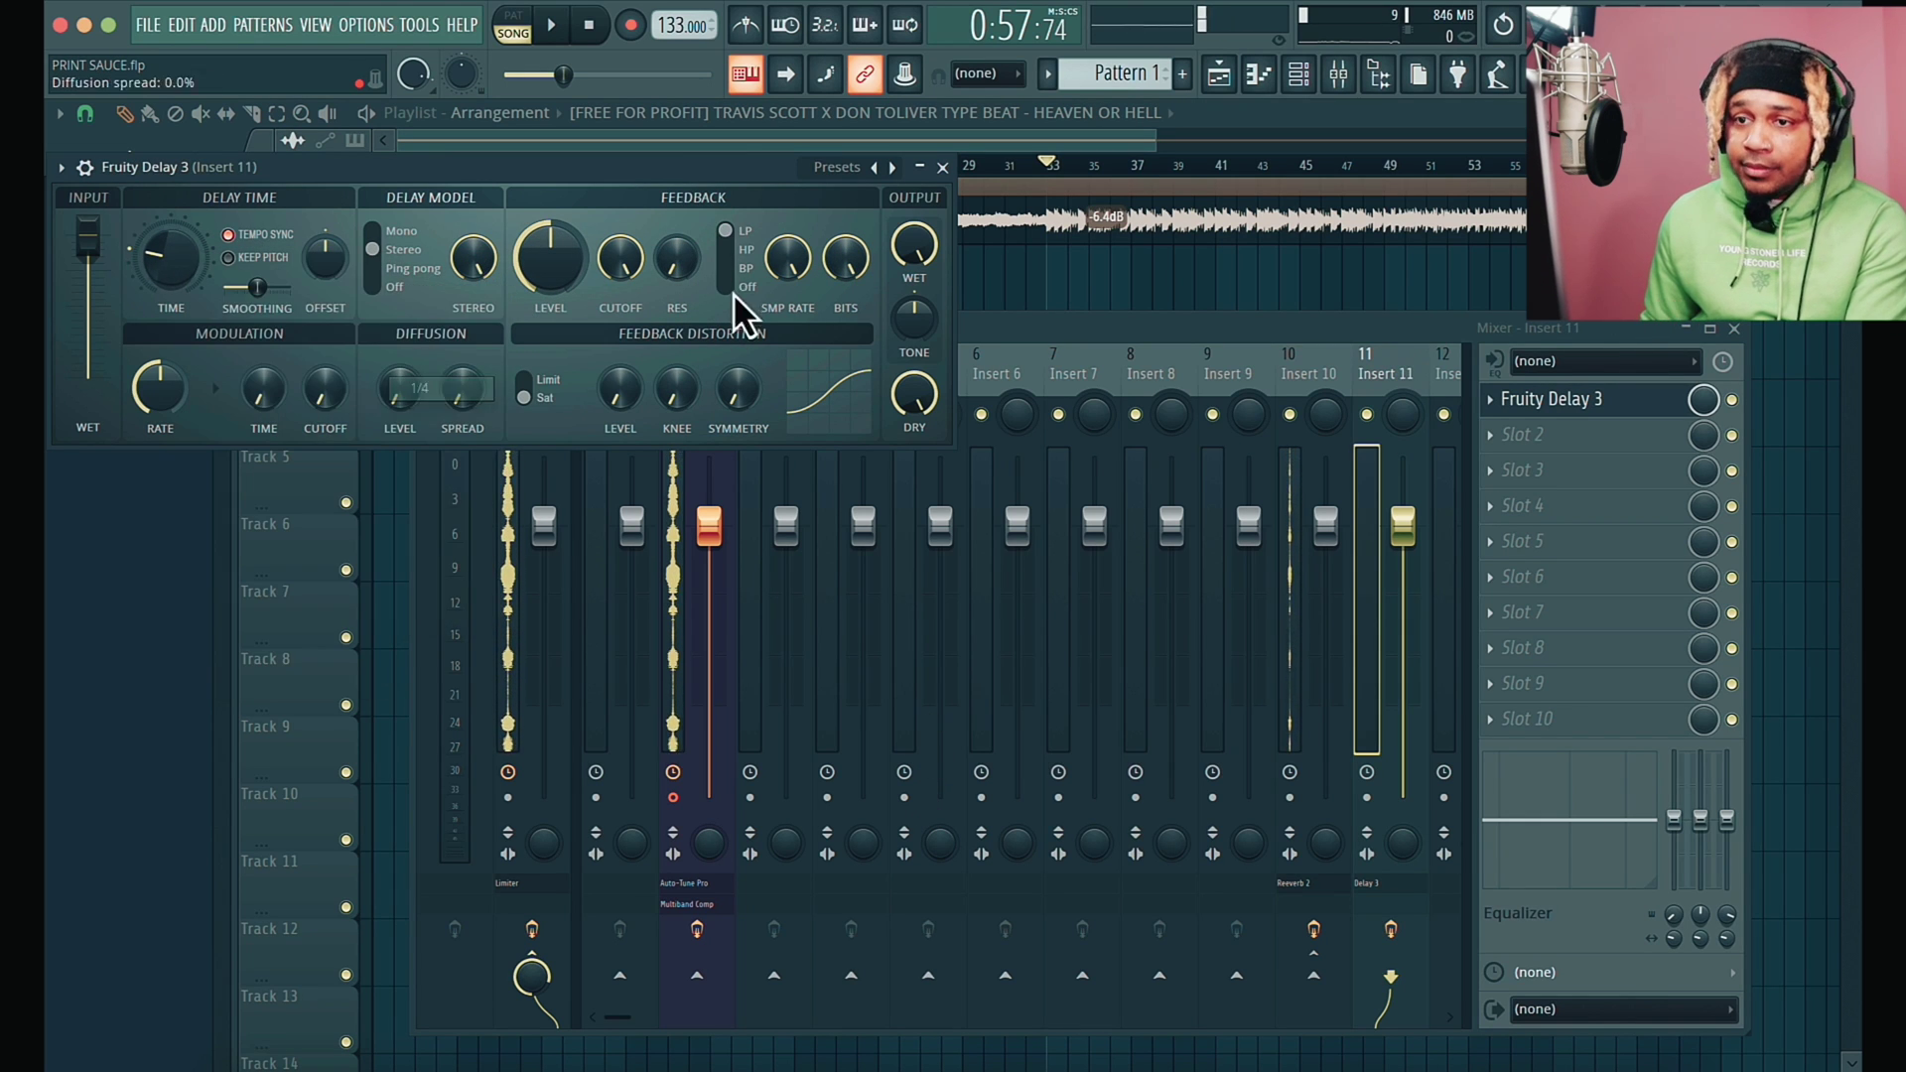
{"action": "left_click", "coordinate": [942, 168]}
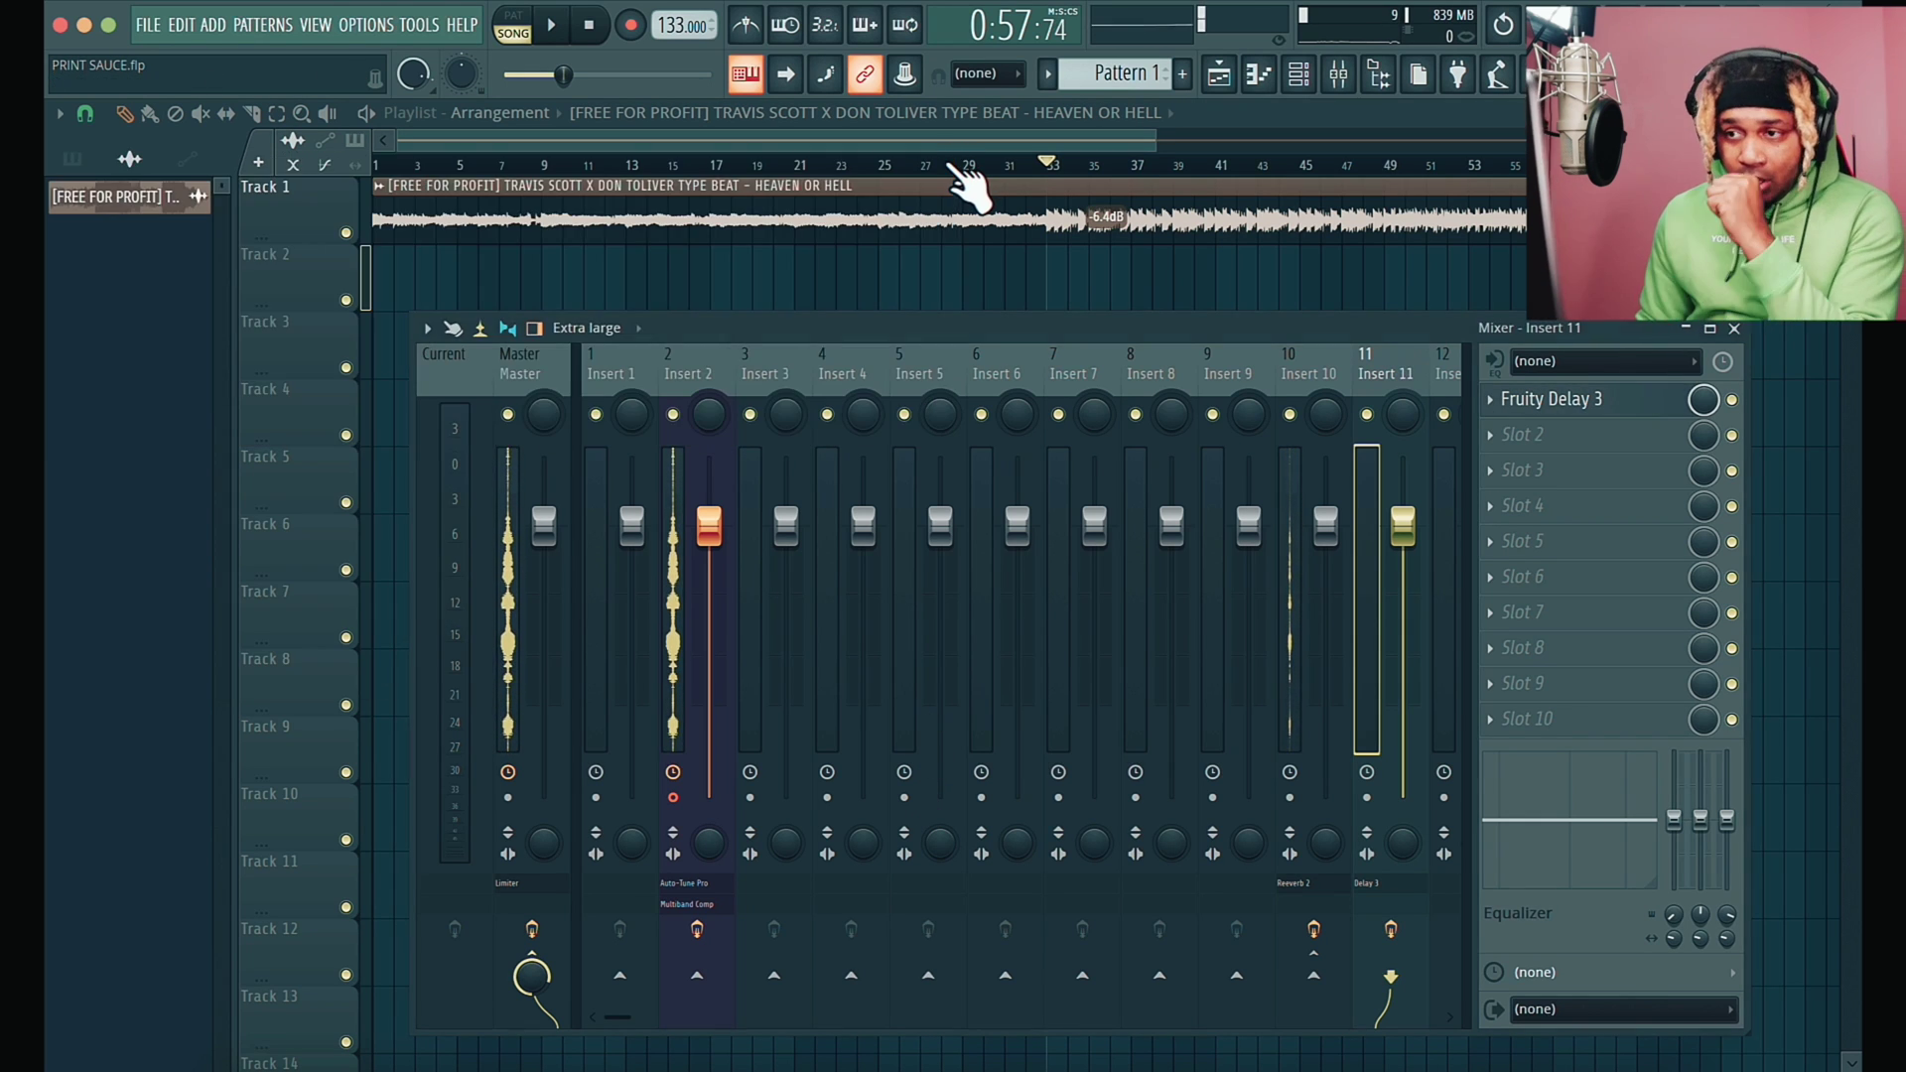
Send Insert 2 to the delay on Insert 11 at a reduced send level
{"action": "left_click", "coordinate": [691, 355]}
{"action": "left_click", "coordinate": [1390, 978]}
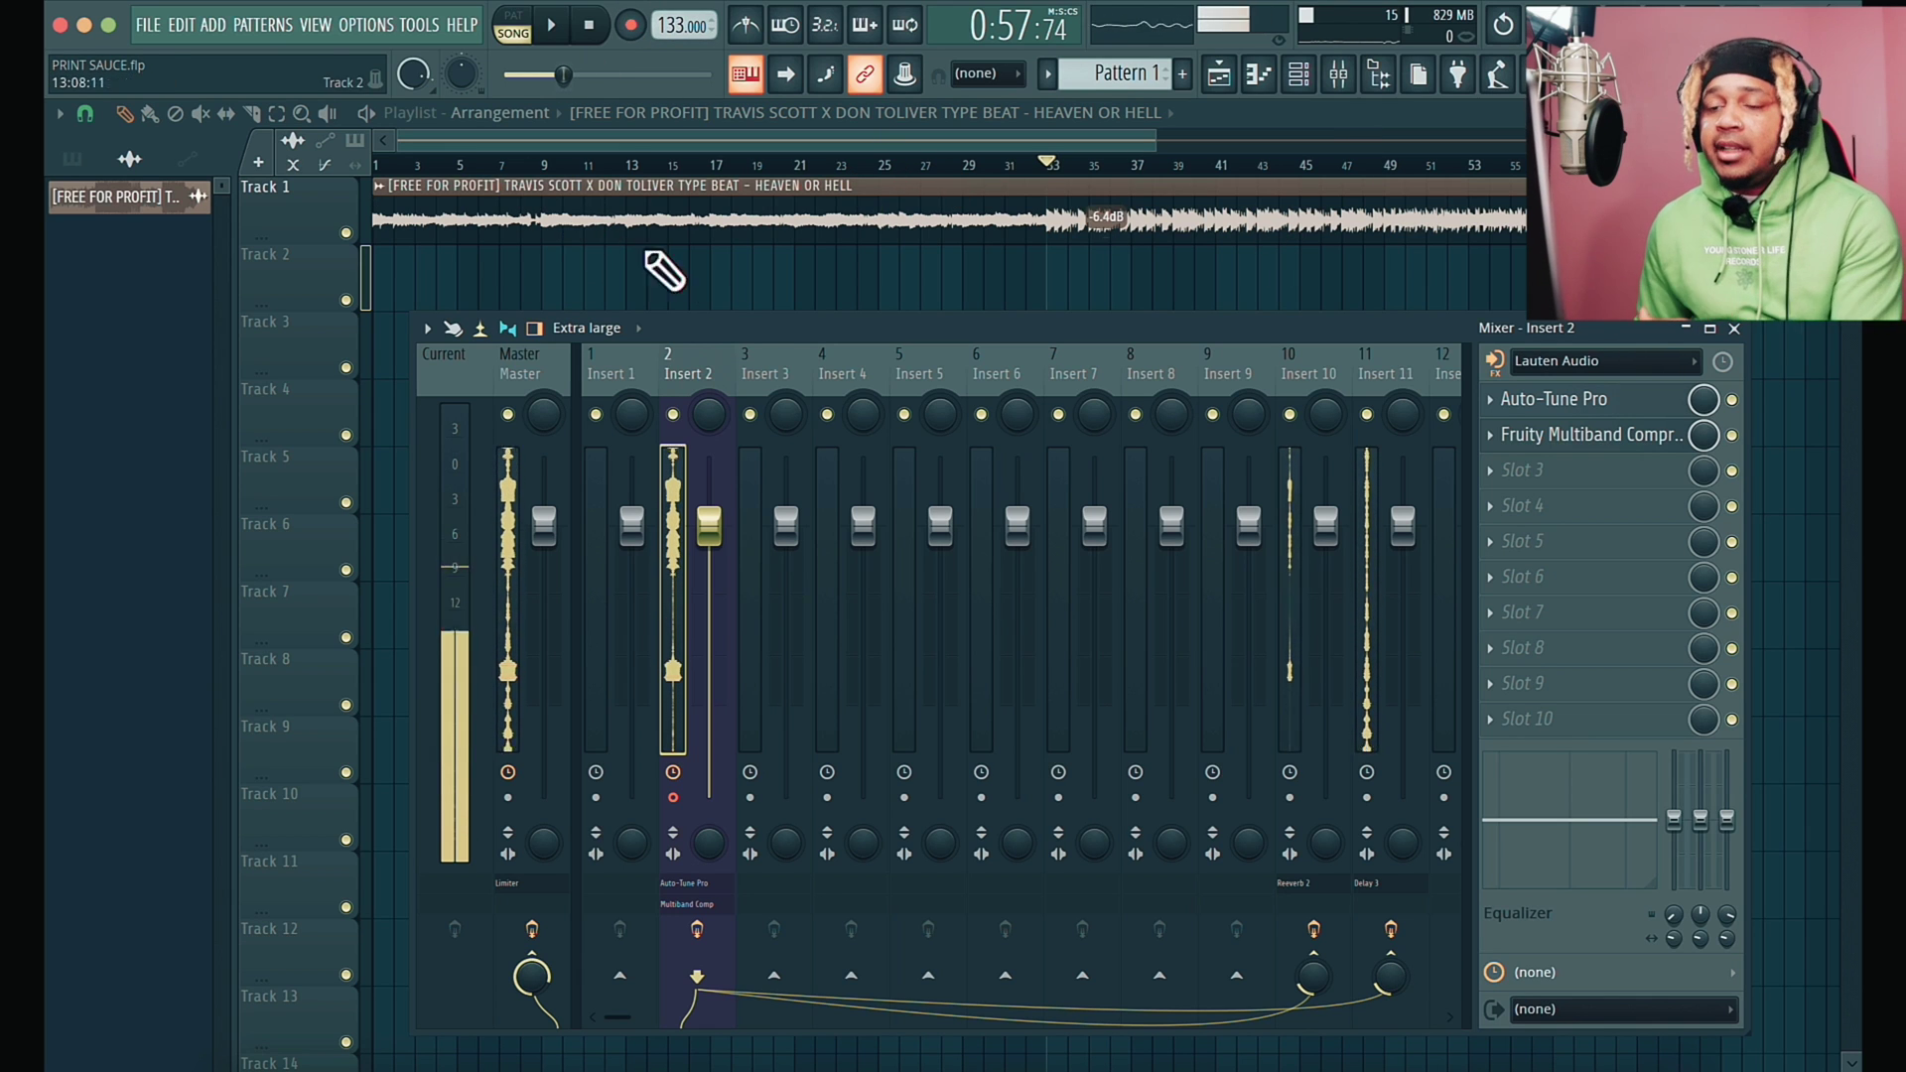
Assign each of the mixer tracks Insert 2 through Insert 7 to its own new audio track in the playlist
{"action": "right_click", "coordinate": [704, 370]}
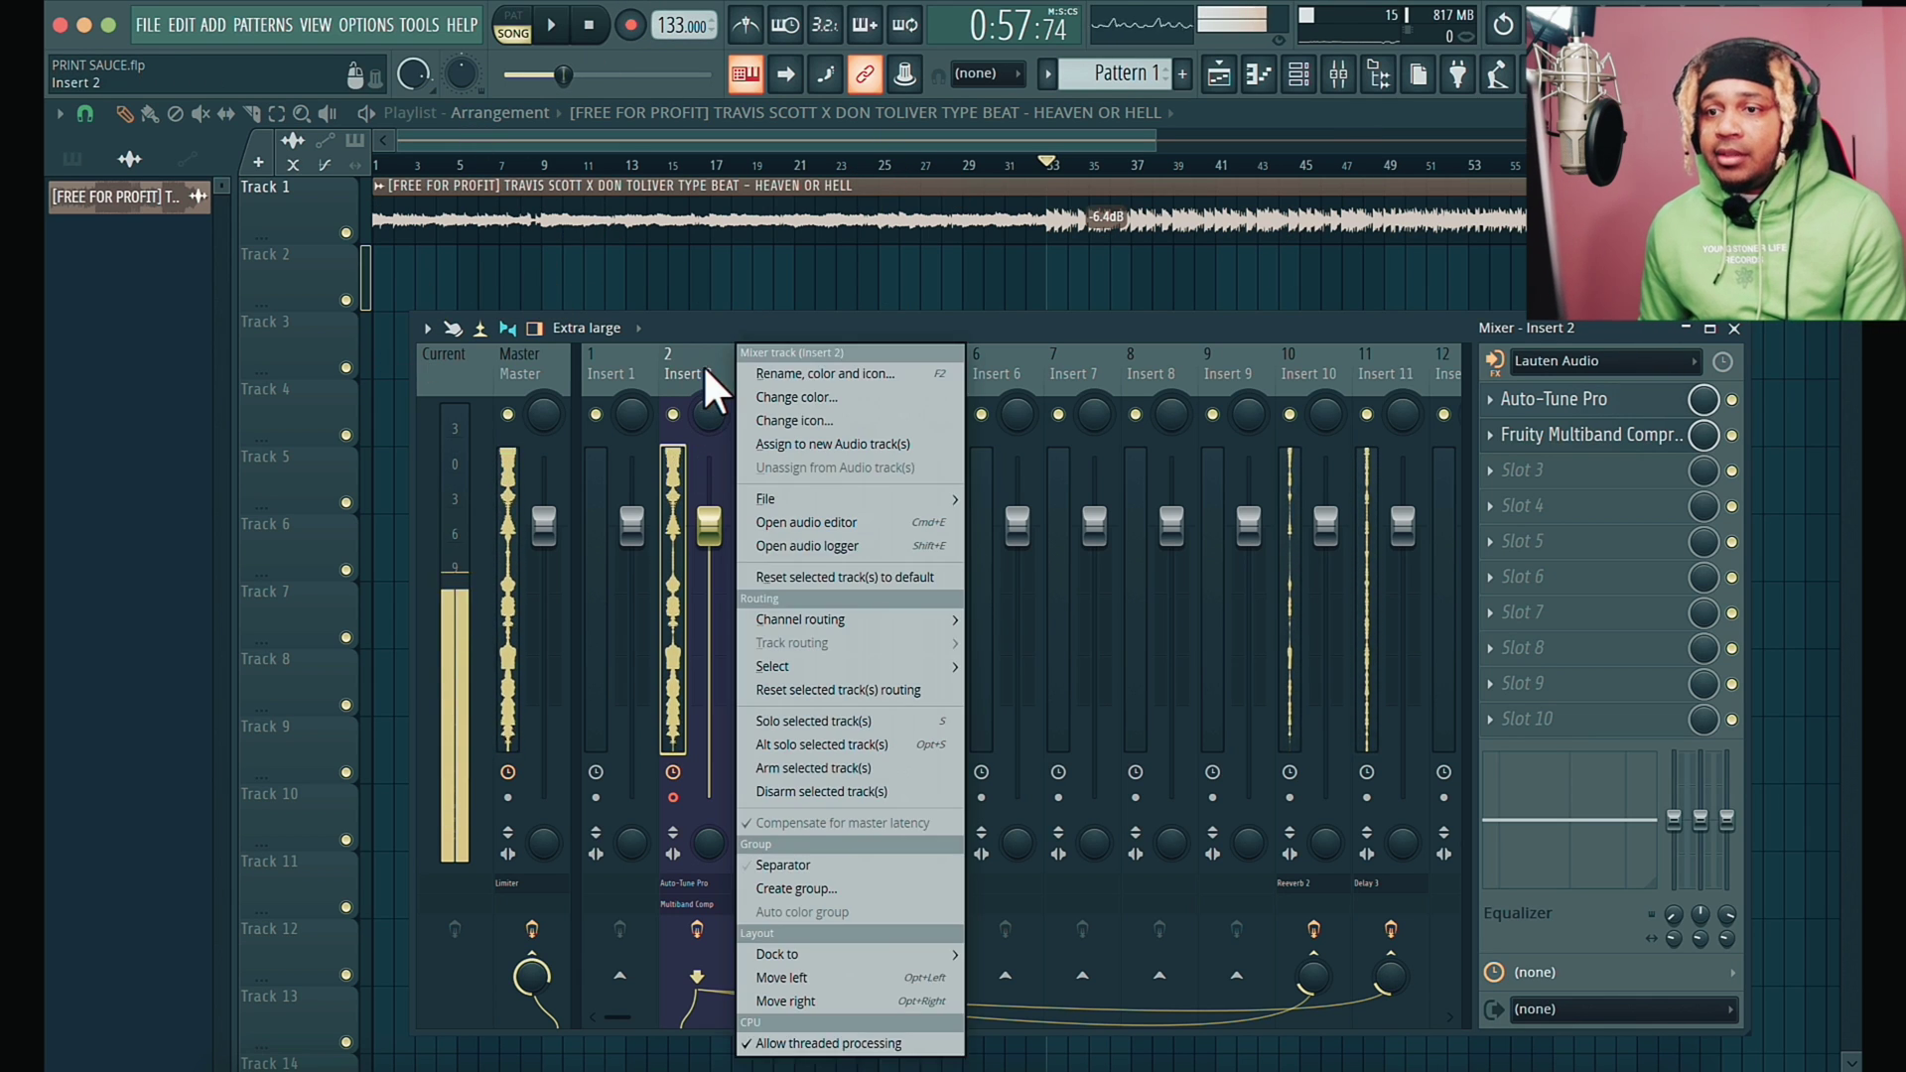
{"action": "left_click", "coordinate": [785, 444]}
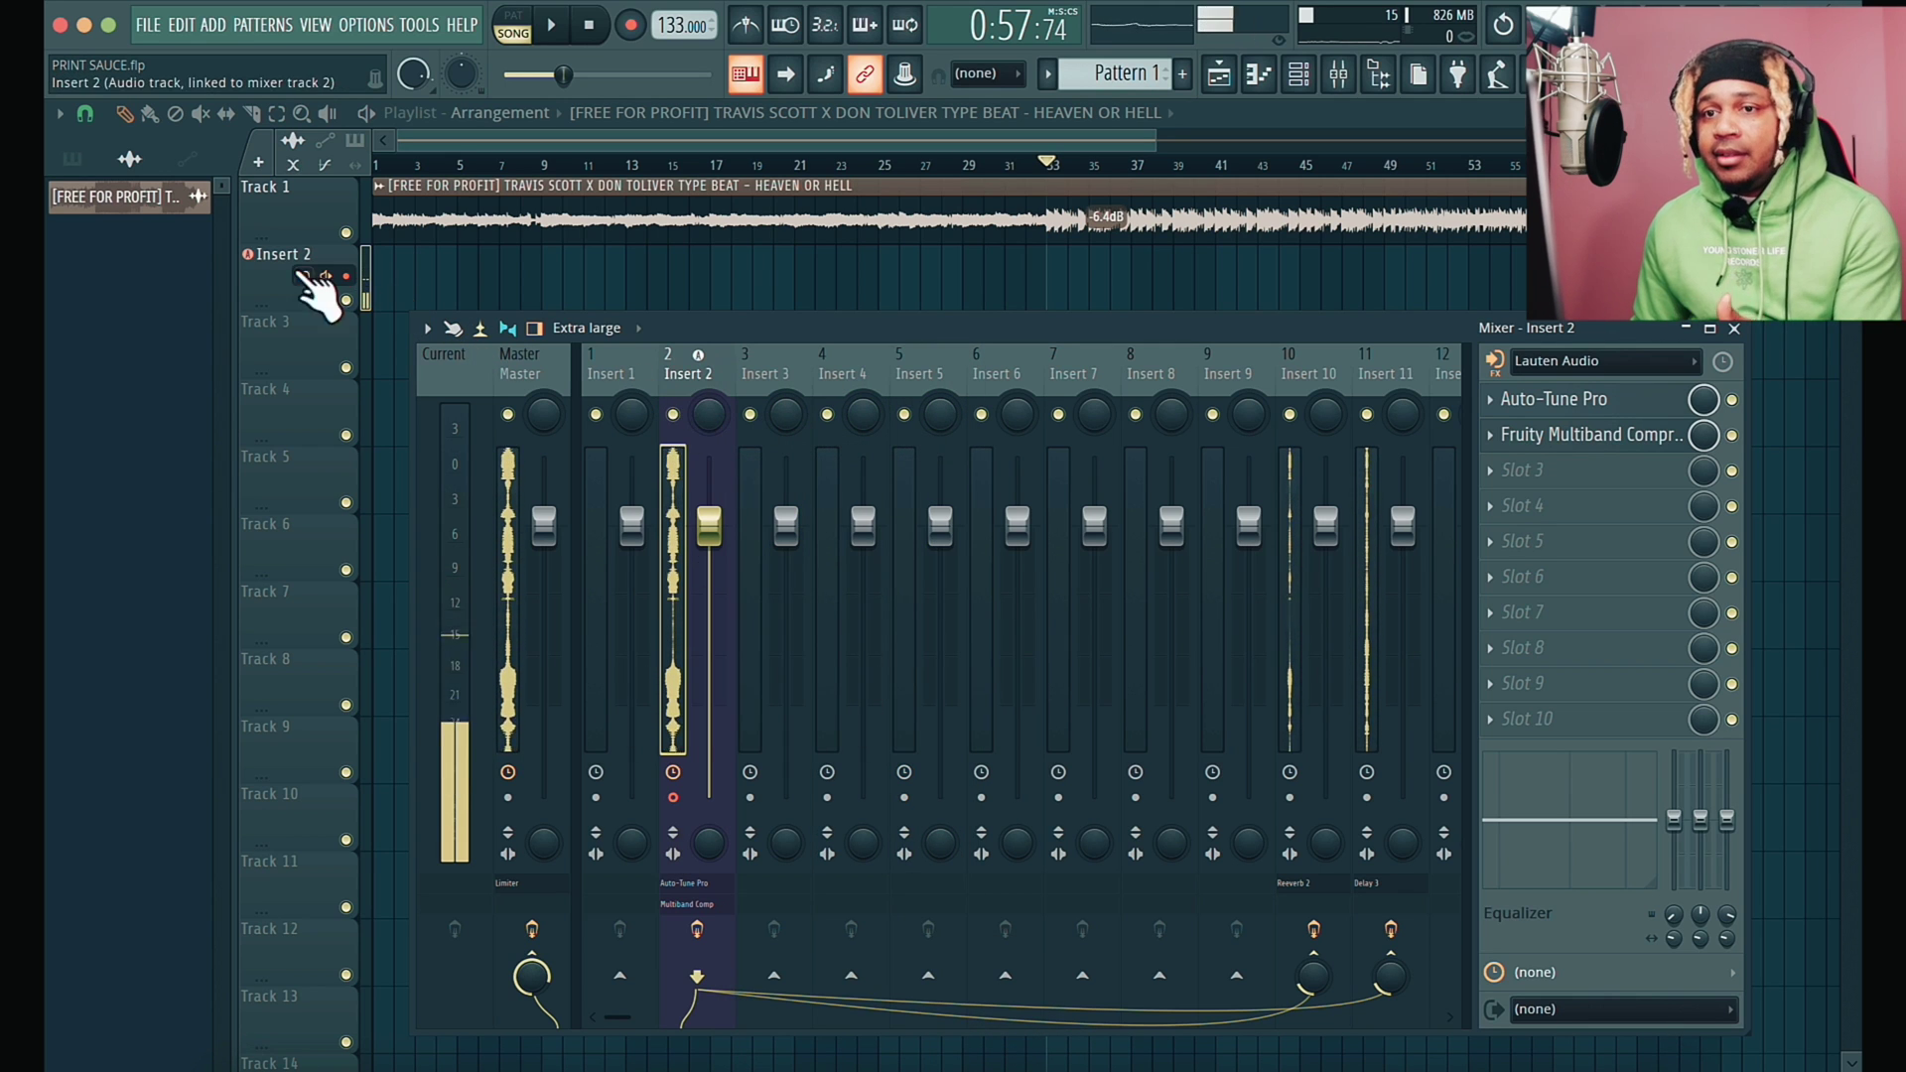
{"action": "left_click", "coordinate": [786, 368]}
{"action": "right_click", "coordinate": [788, 358]}
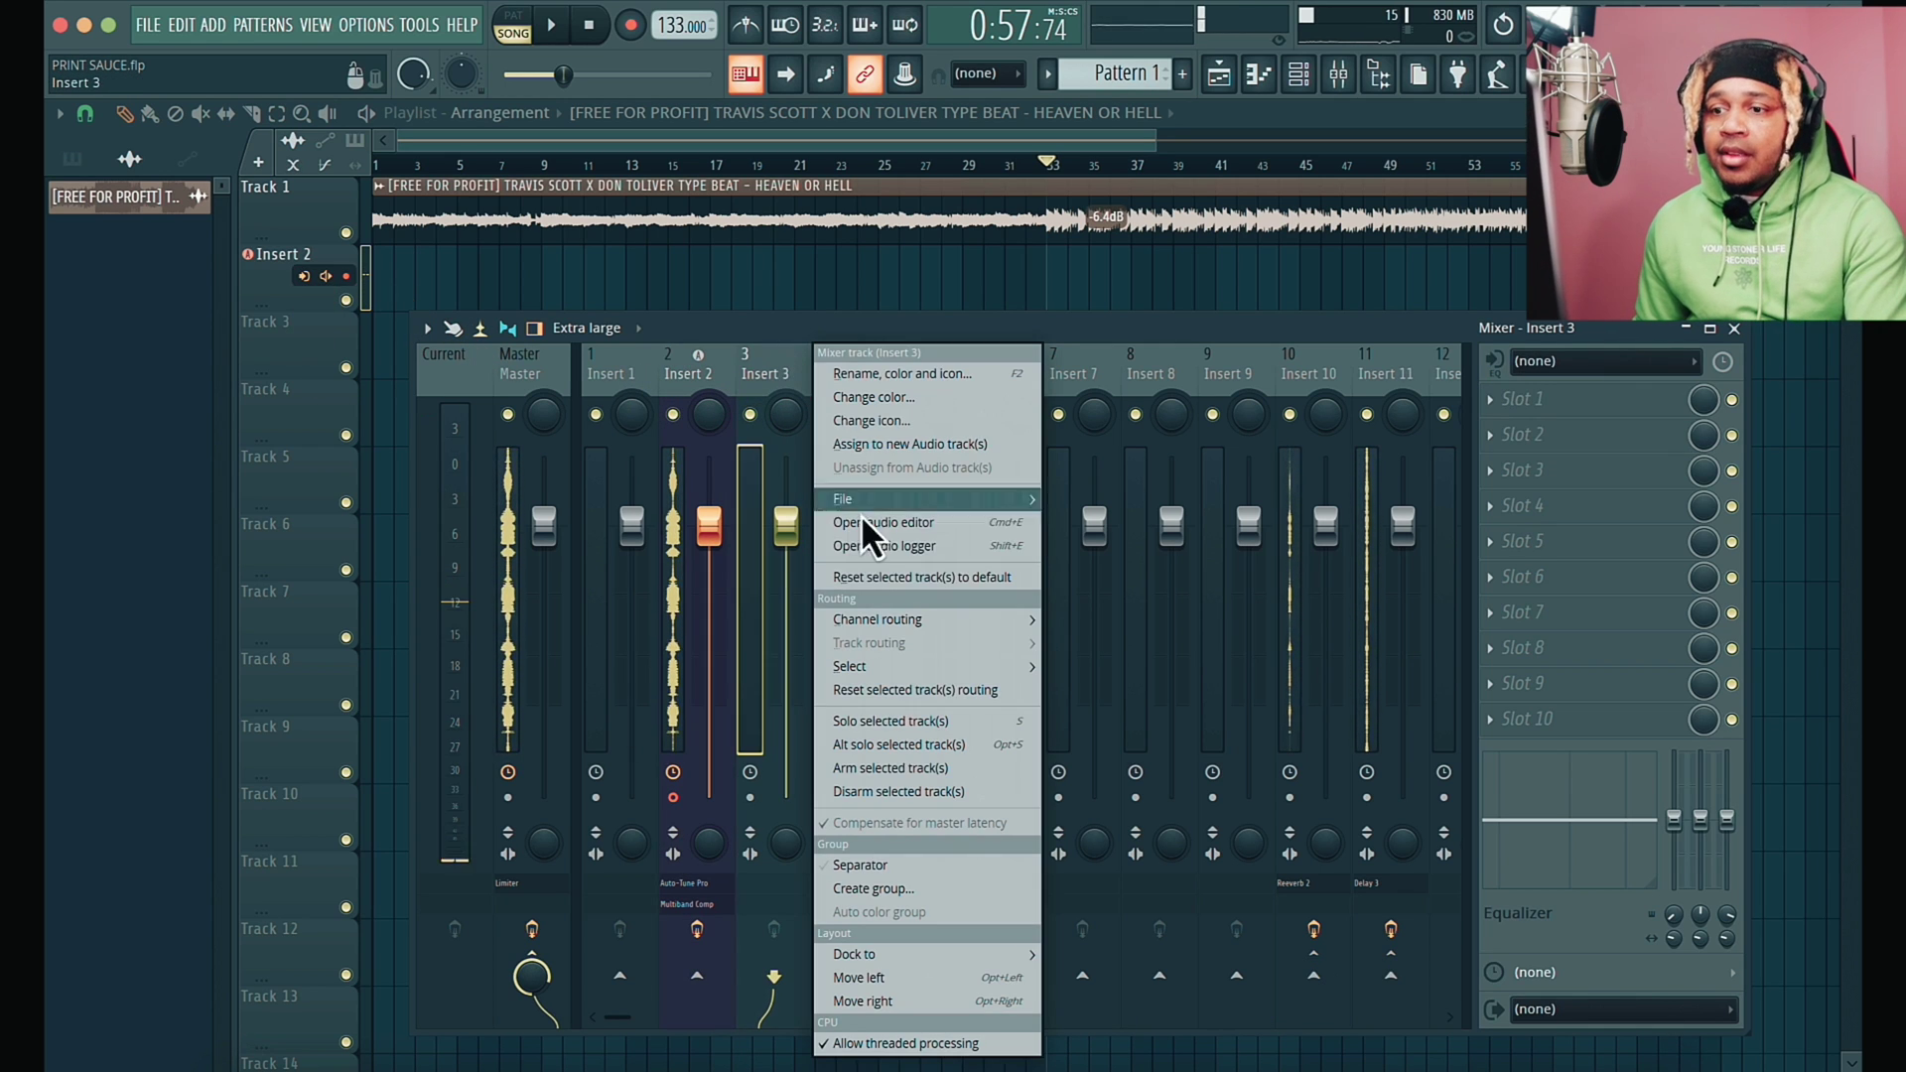
{"action": "left_click", "coordinate": [897, 446]}
{"action": "right_click", "coordinate": [866, 365]}
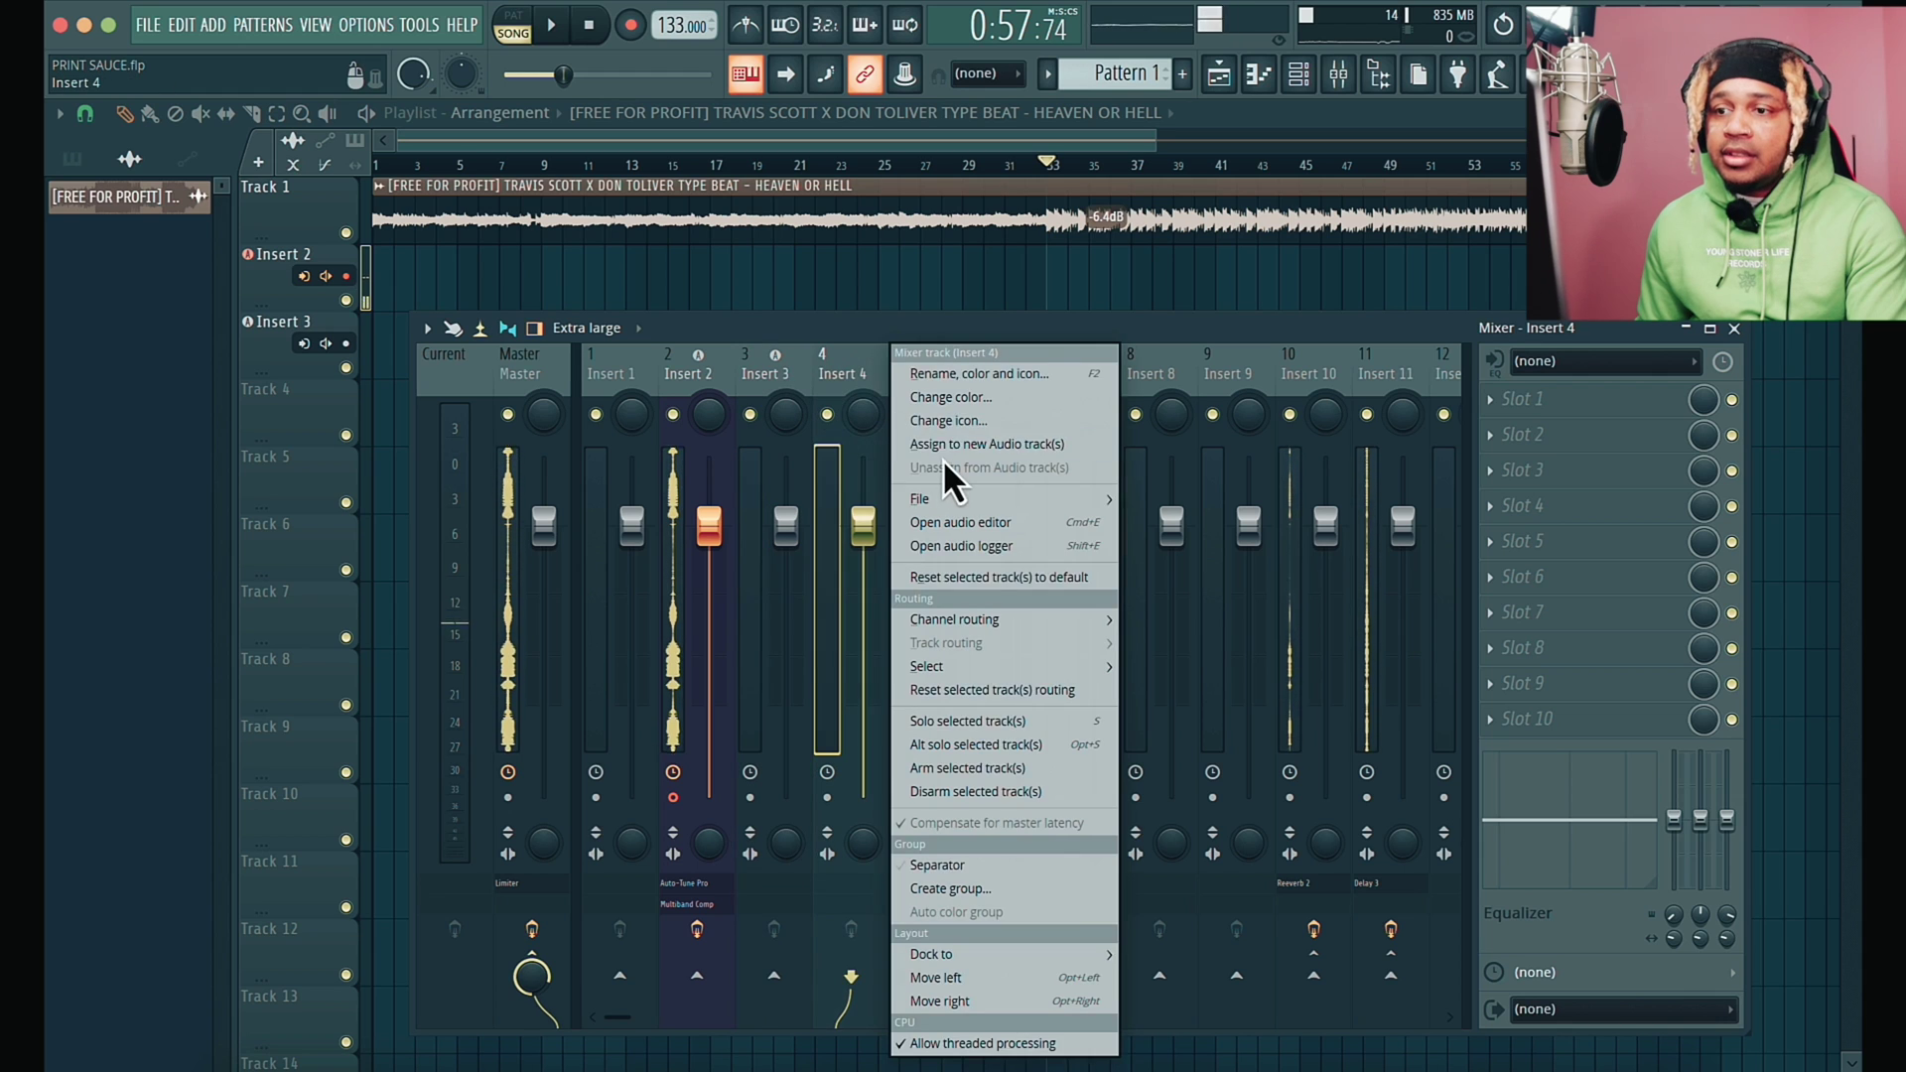
{"action": "left_click", "coordinate": [943, 448]}
{"action": "right_click", "coordinate": [934, 371]}
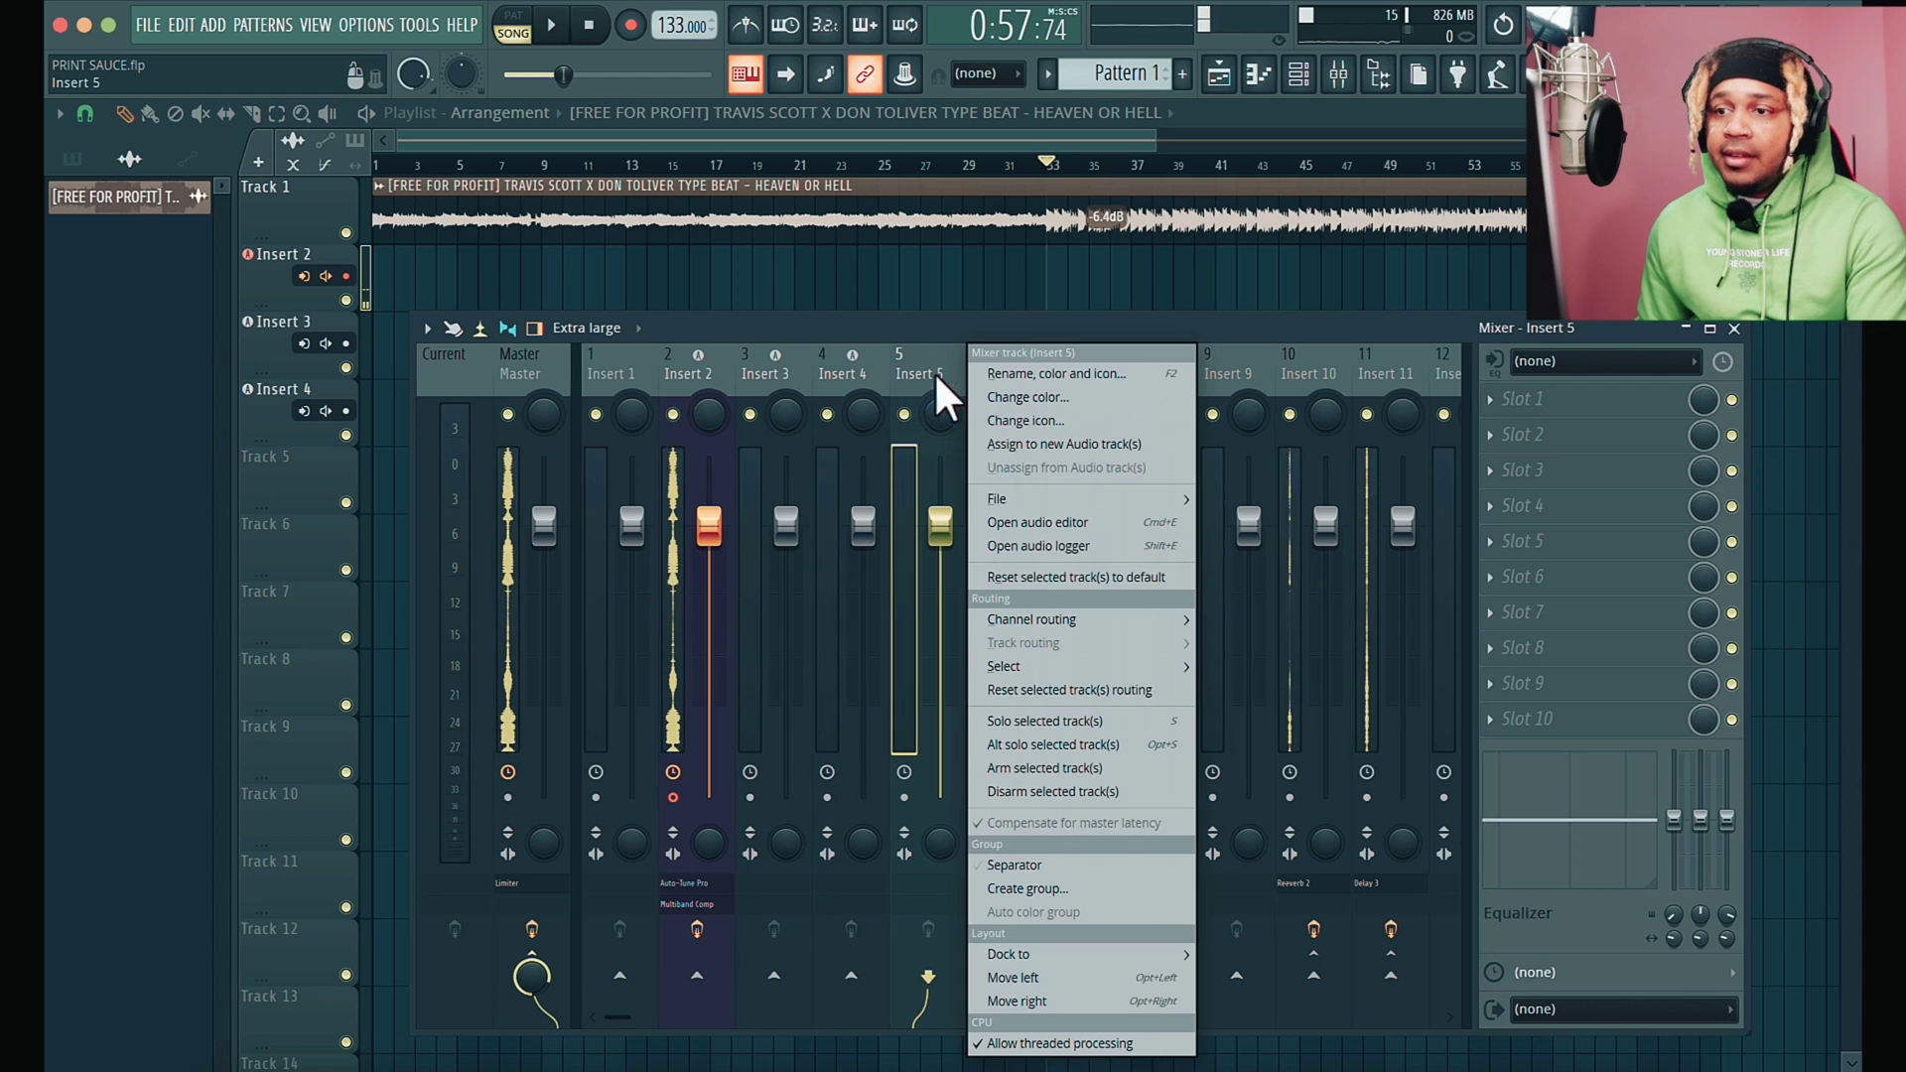
{"action": "left_click", "coordinate": [1027, 444]}
{"action": "right_click", "coordinate": [989, 363]}
{"action": "left_click", "coordinate": [1088, 447]}
{"action": "right_click", "coordinate": [1071, 367]}
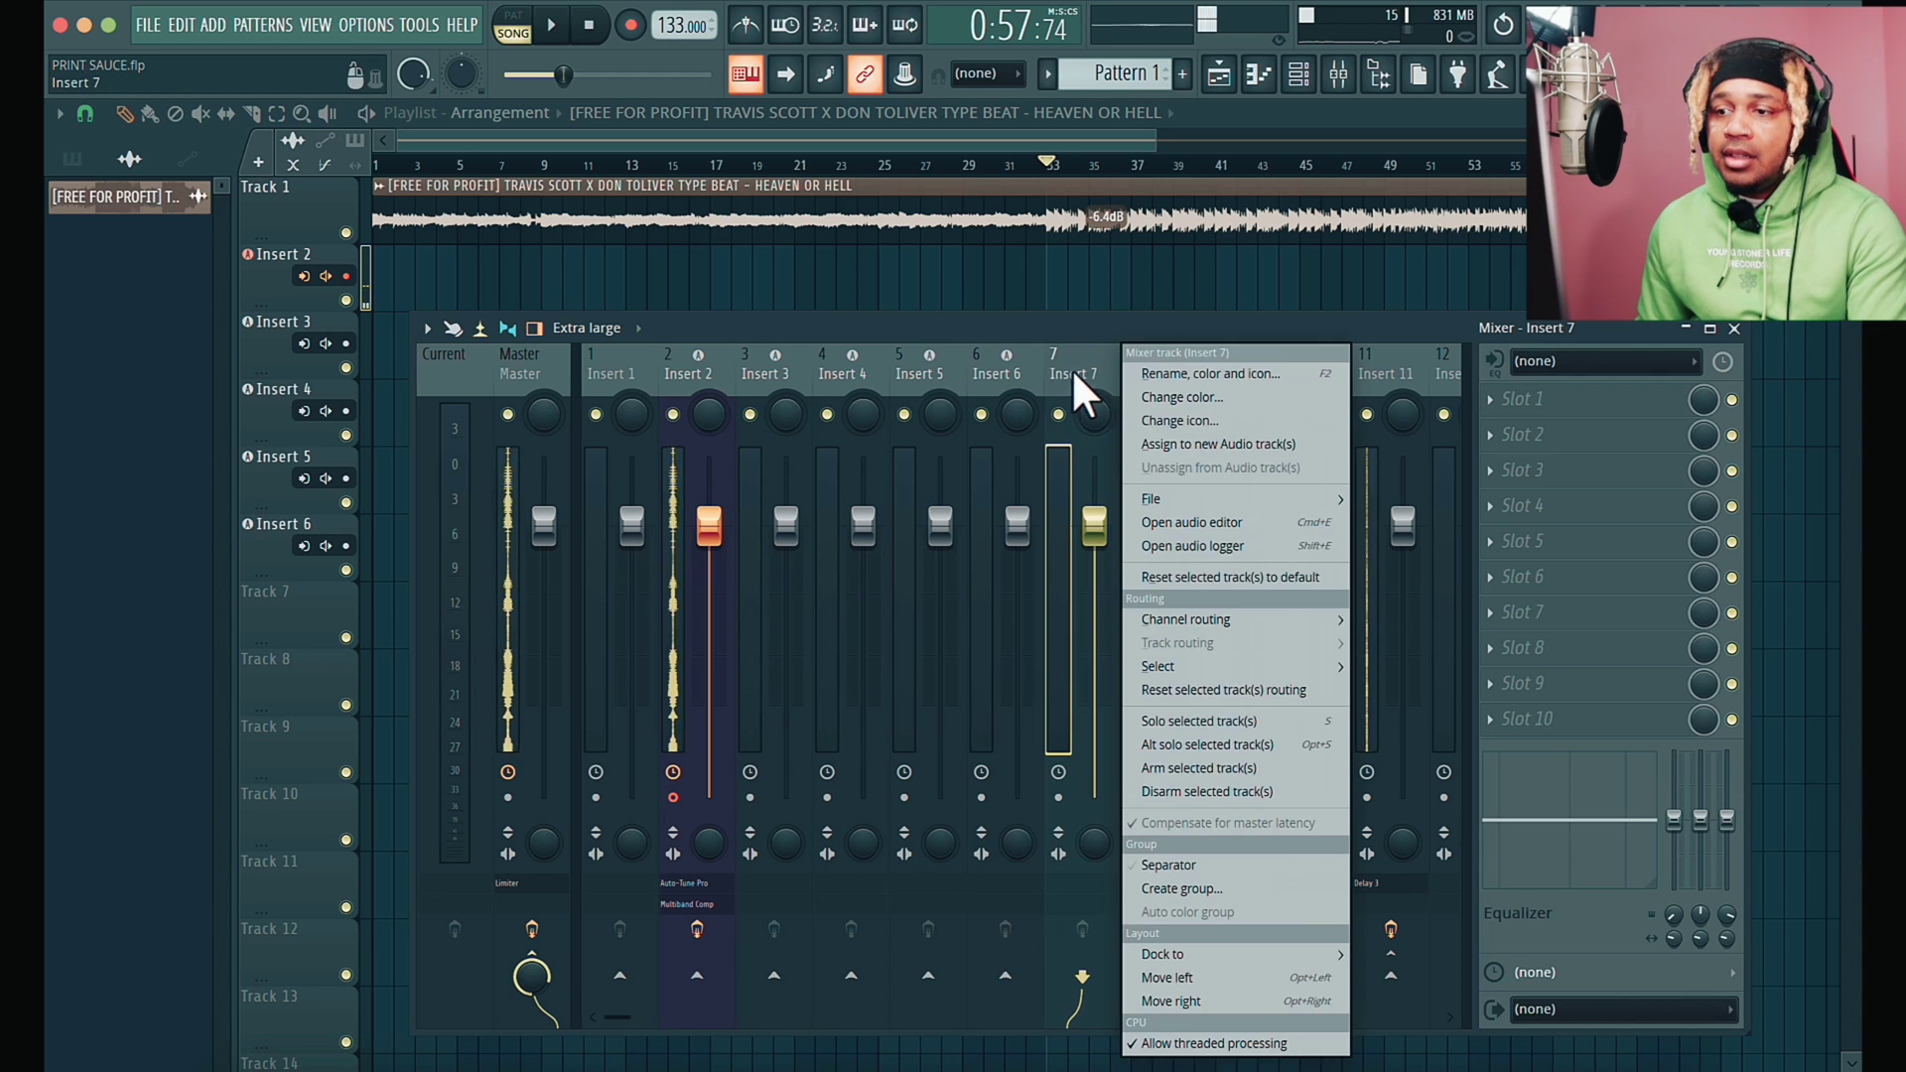
{"action": "left_click", "coordinate": [1166, 442]}
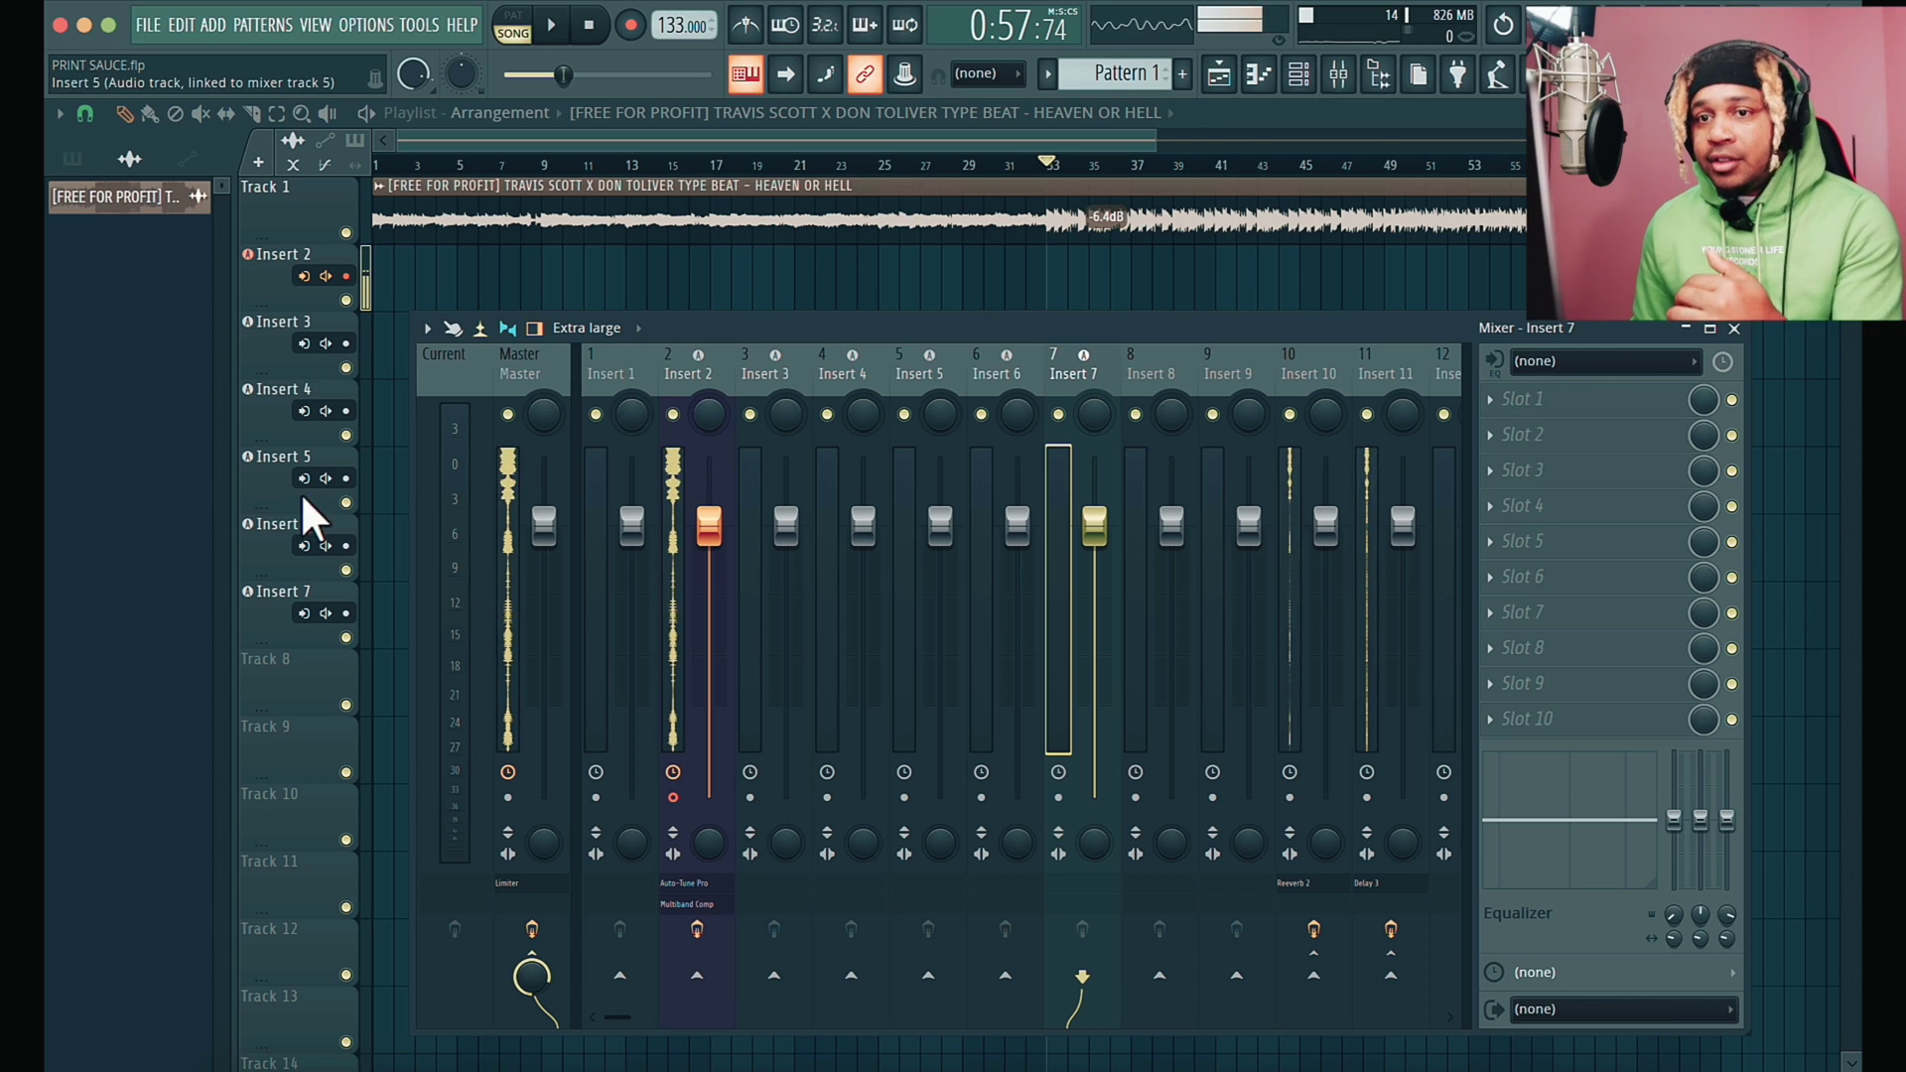
Open Auto-Tune Pro on Insert 2 and look up the beat's key in Mixed In Key 8
{"action": "left_click", "coordinate": [699, 369]}
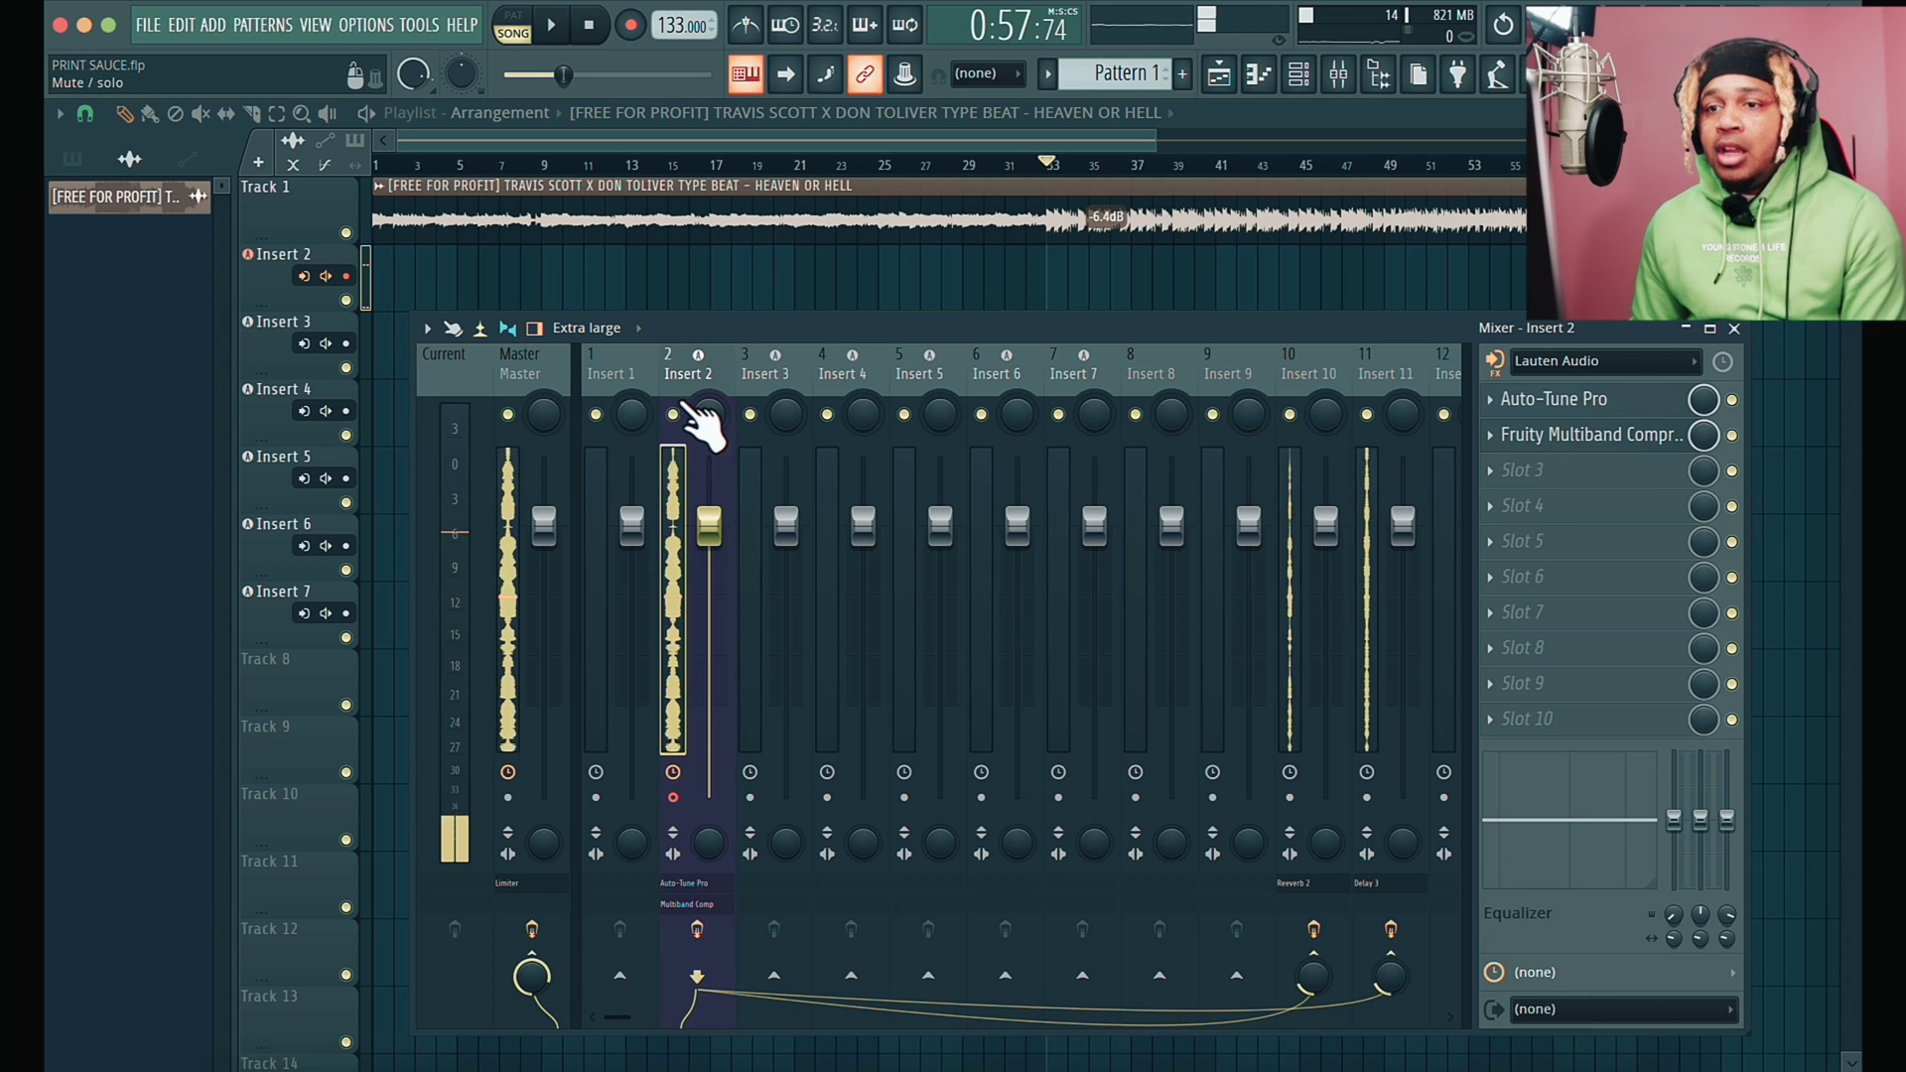
{"action": "left_click", "coordinate": [1577, 398]}
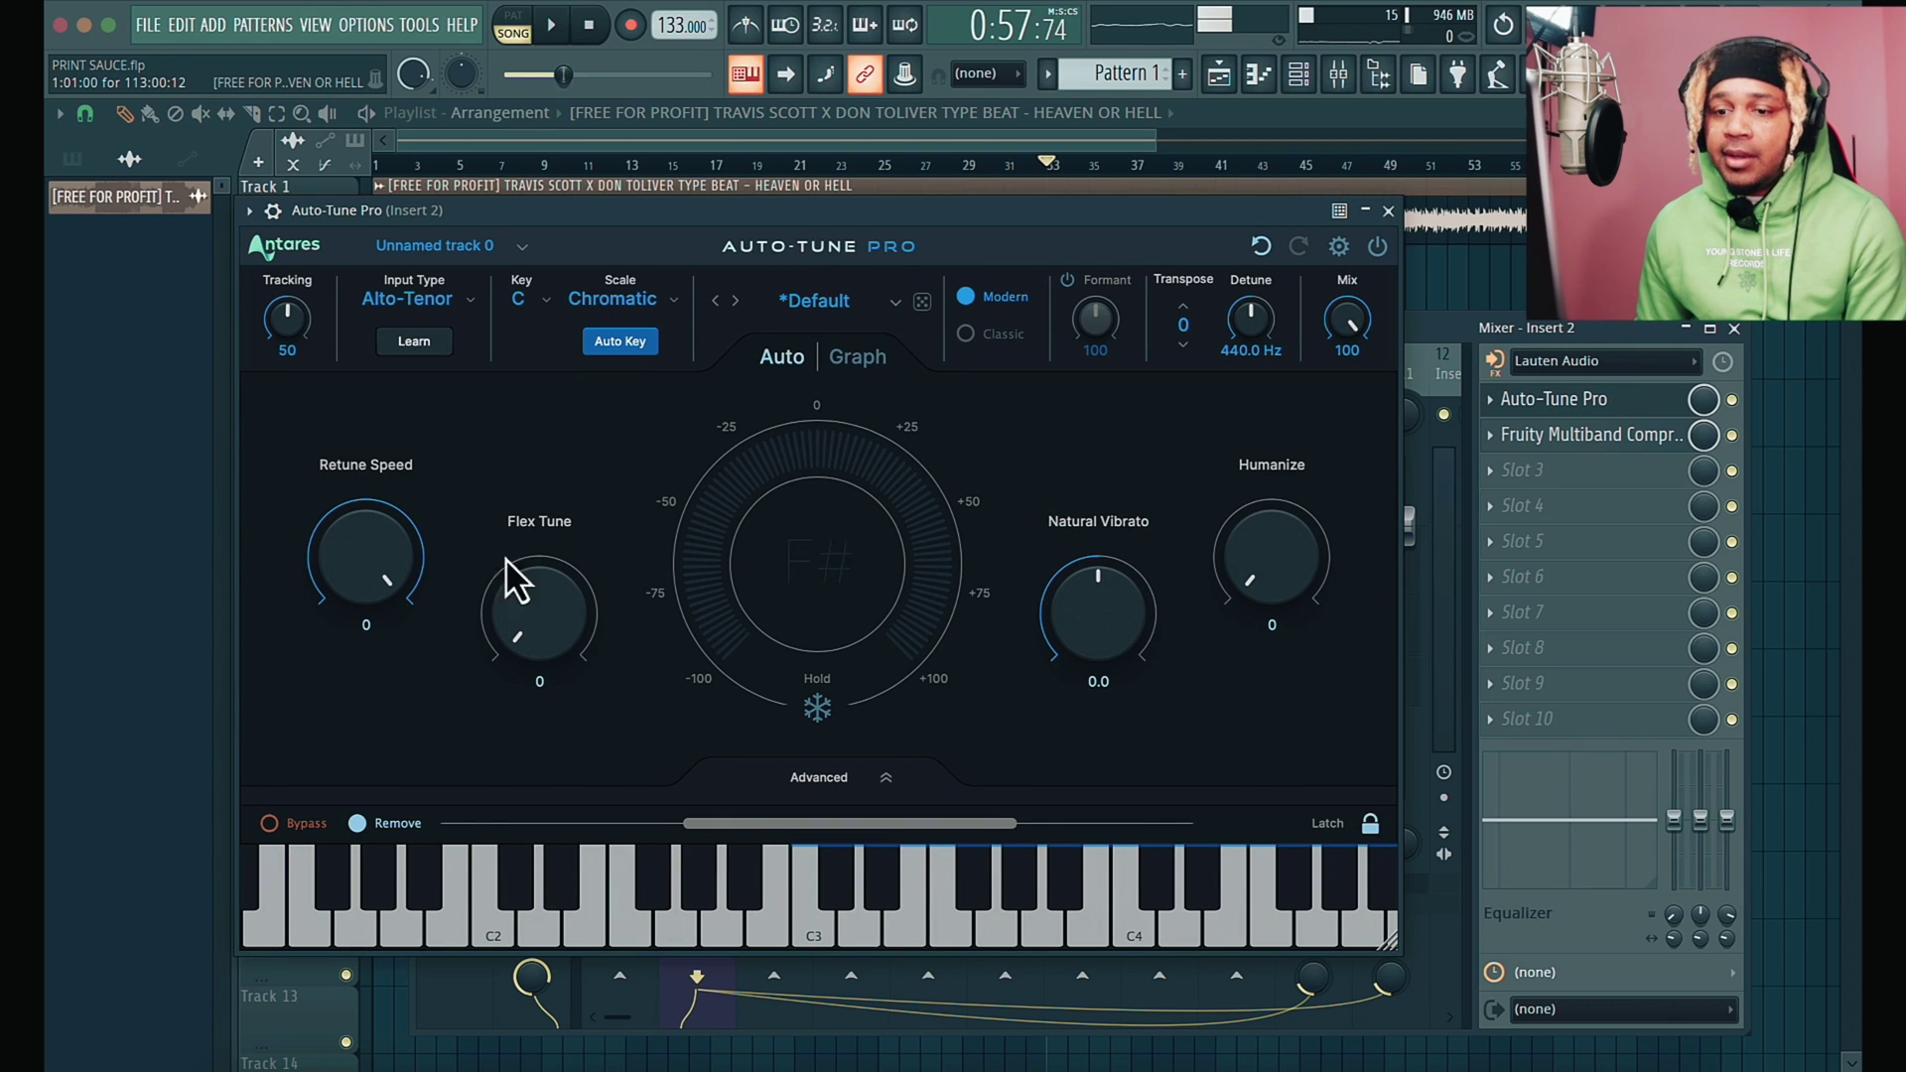
{"action": "left_click", "coordinate": [504, 1060]}
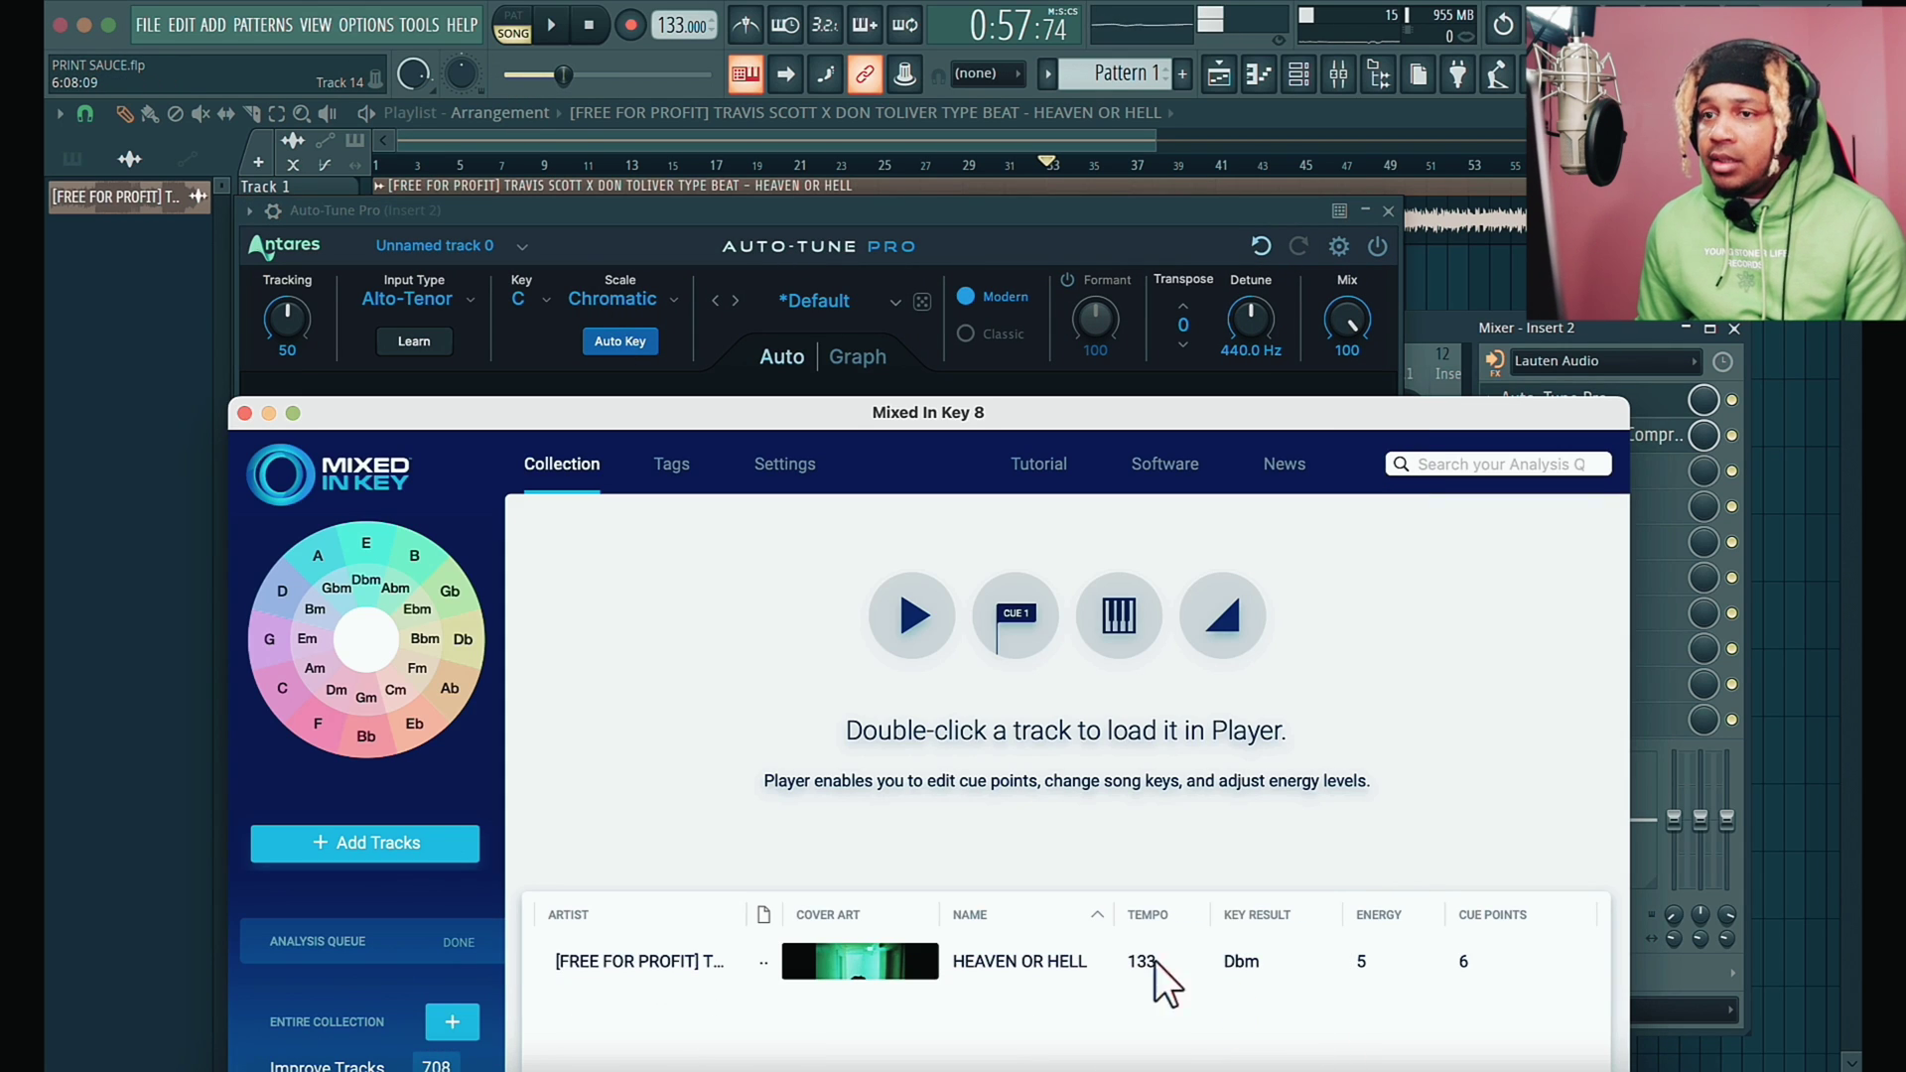
{"action": "left_click", "coordinate": [1427, 335]}
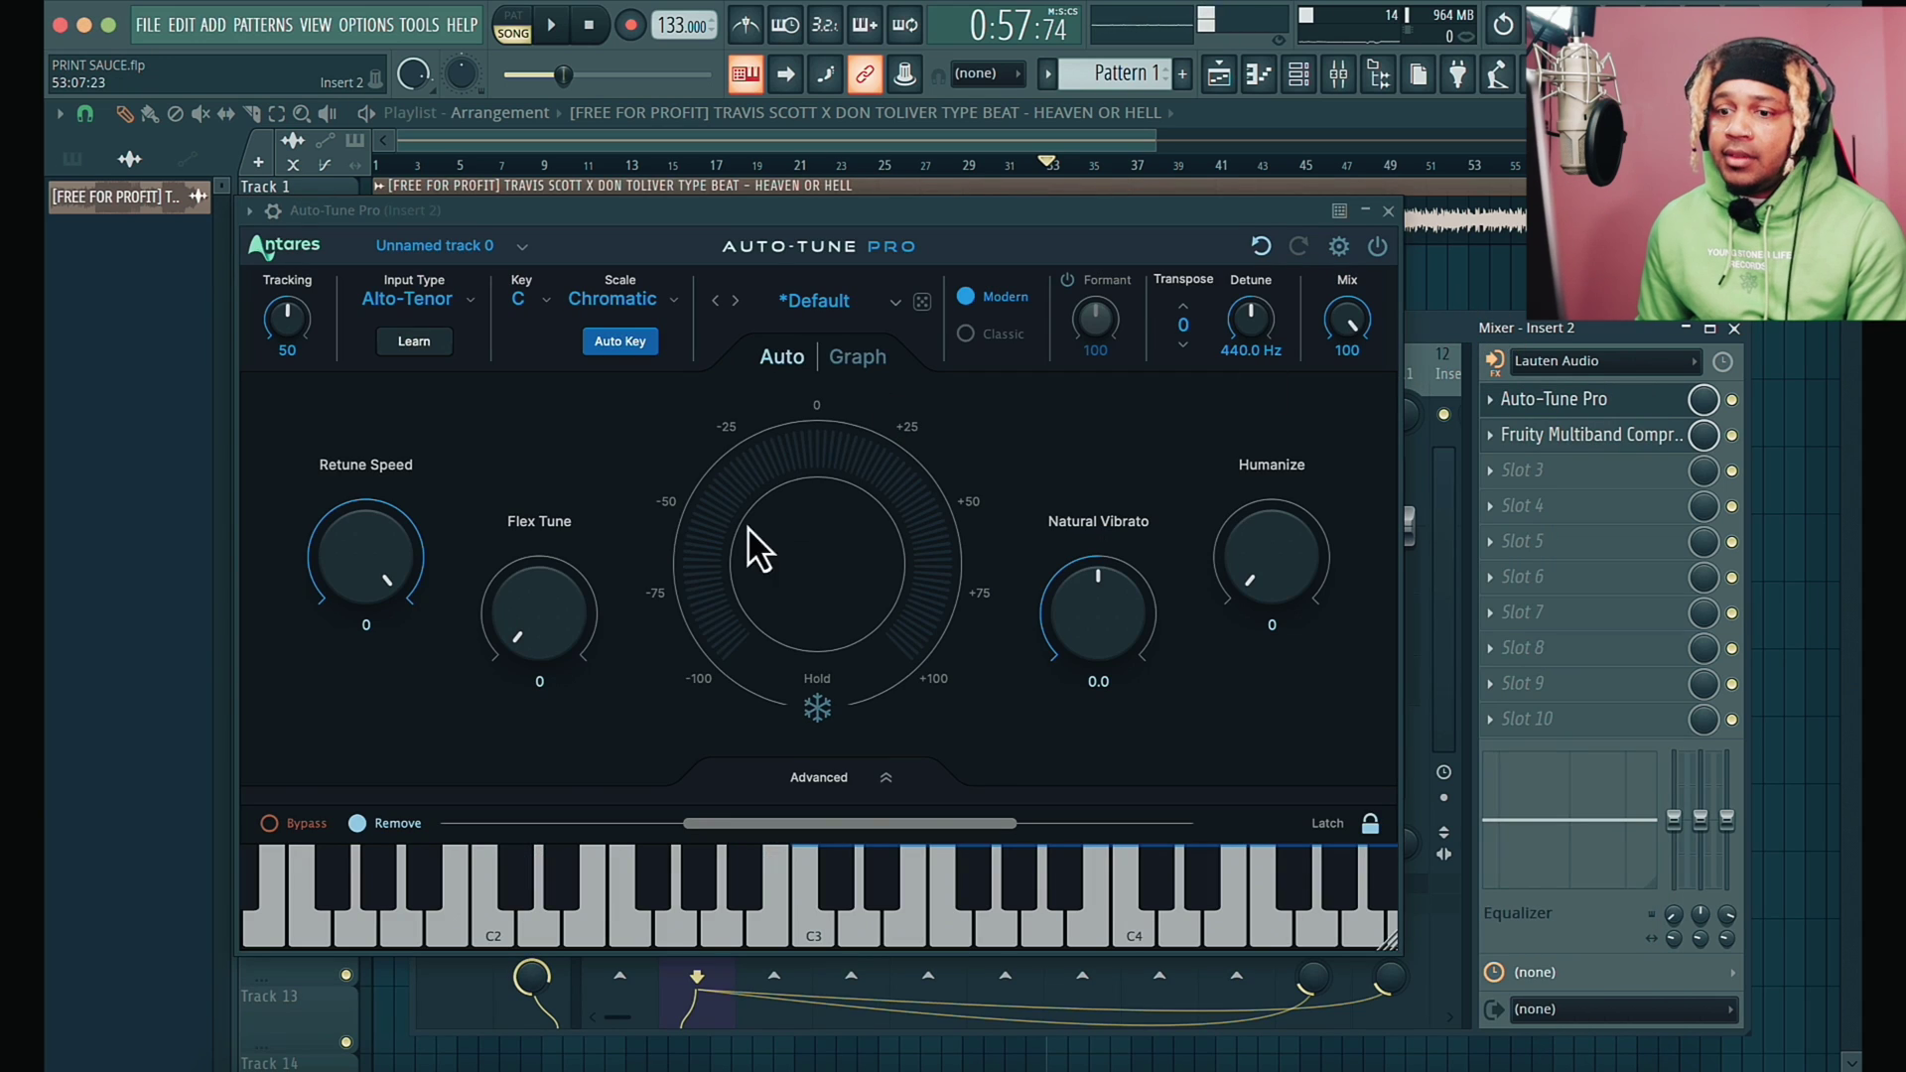
Set Auto-Tune Pro's key to D and its scale to Minor
{"action": "left_click", "coordinate": [548, 296]}
{"action": "left_click", "coordinate": [565, 460]}
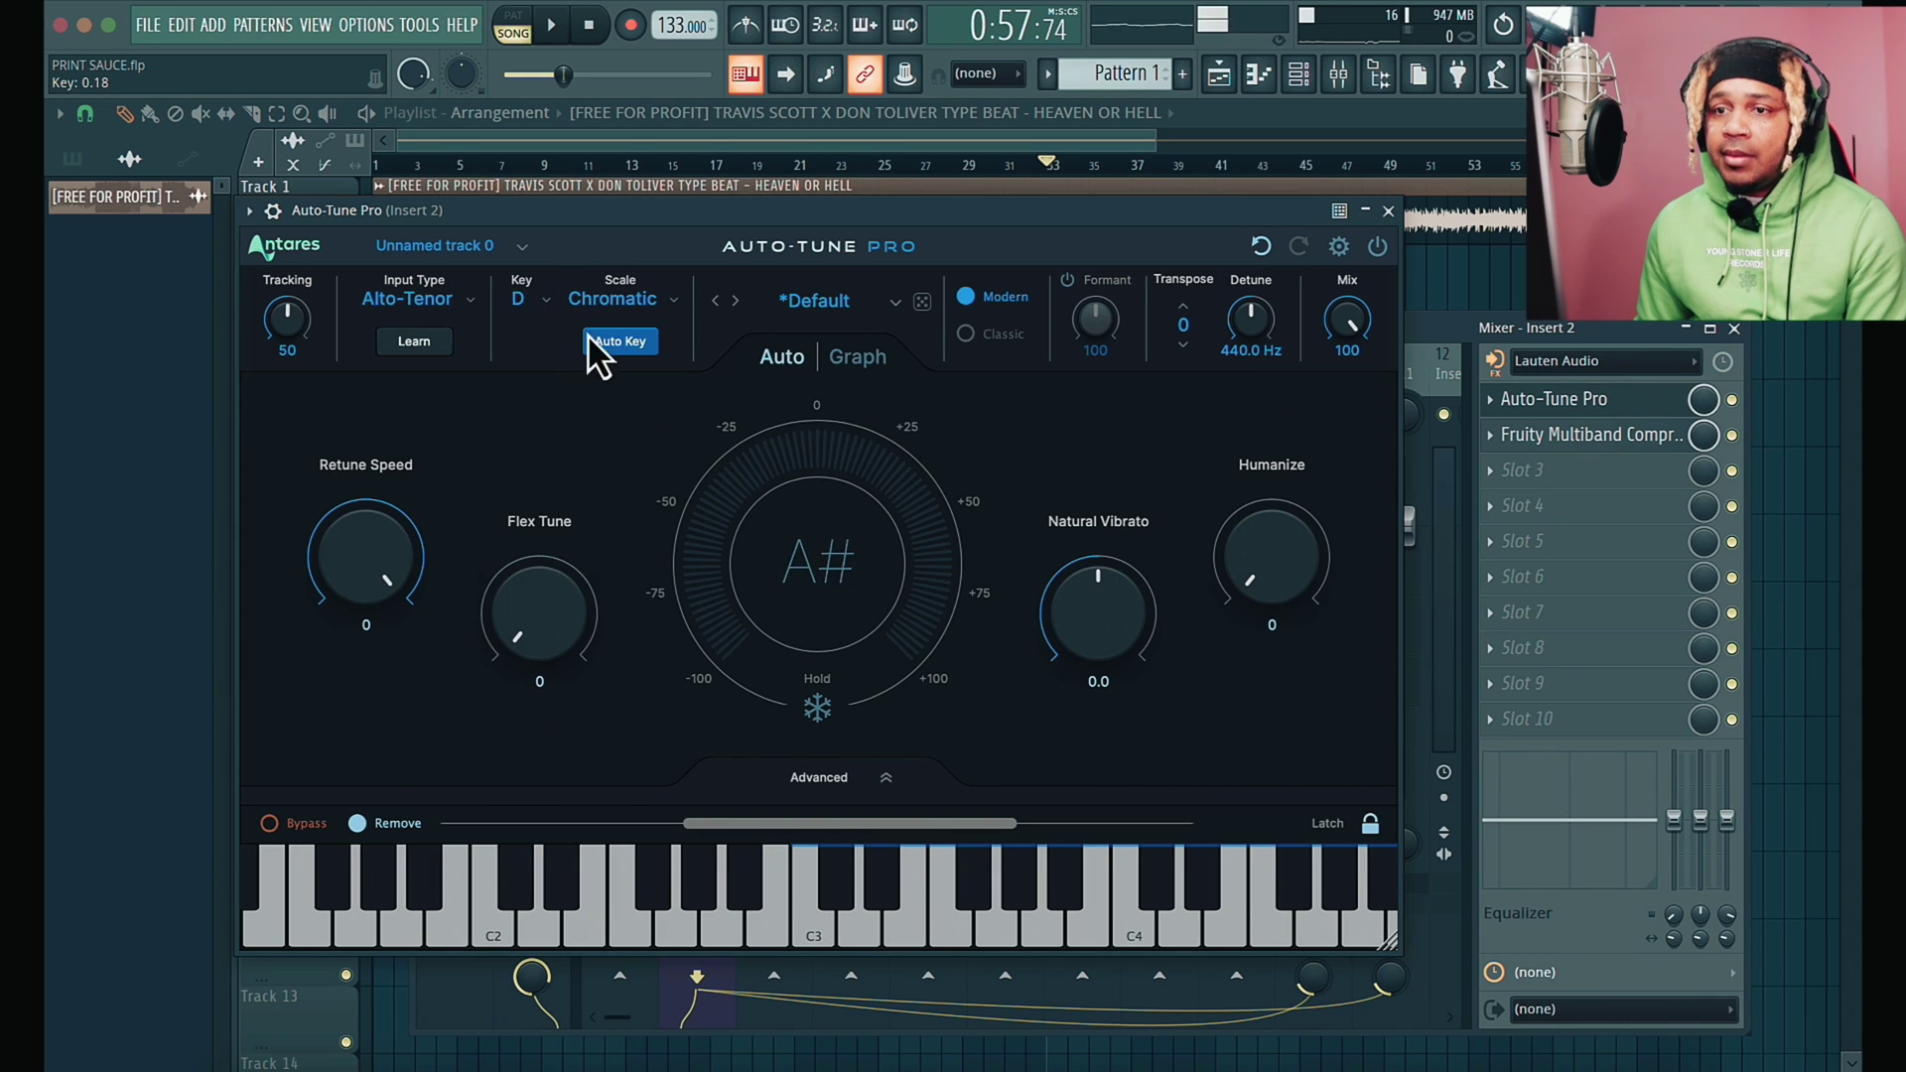
{"action": "left_click", "coordinate": [601, 315]}
{"action": "left_click", "coordinate": [629, 272]}
{"action": "left_click", "coordinate": [548, 299]}
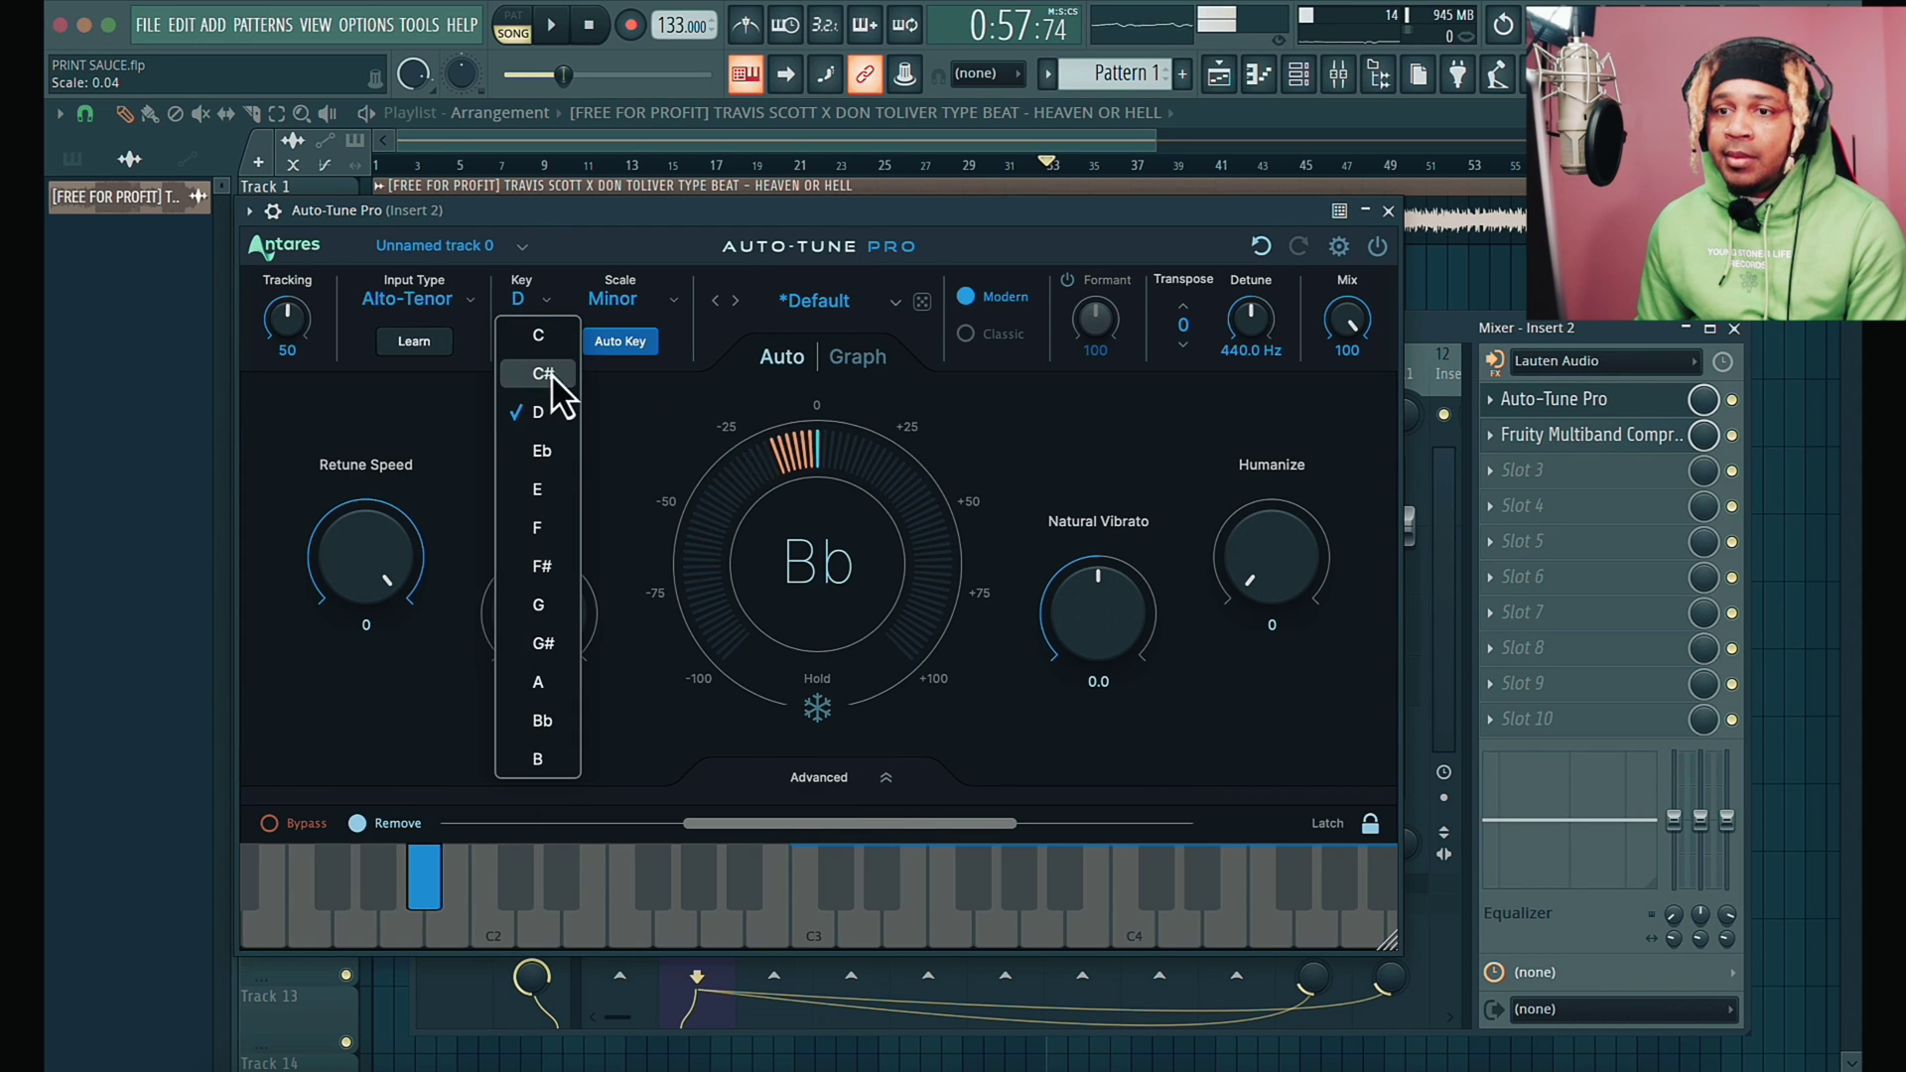
{"action": "left_click", "coordinate": [611, 425]}
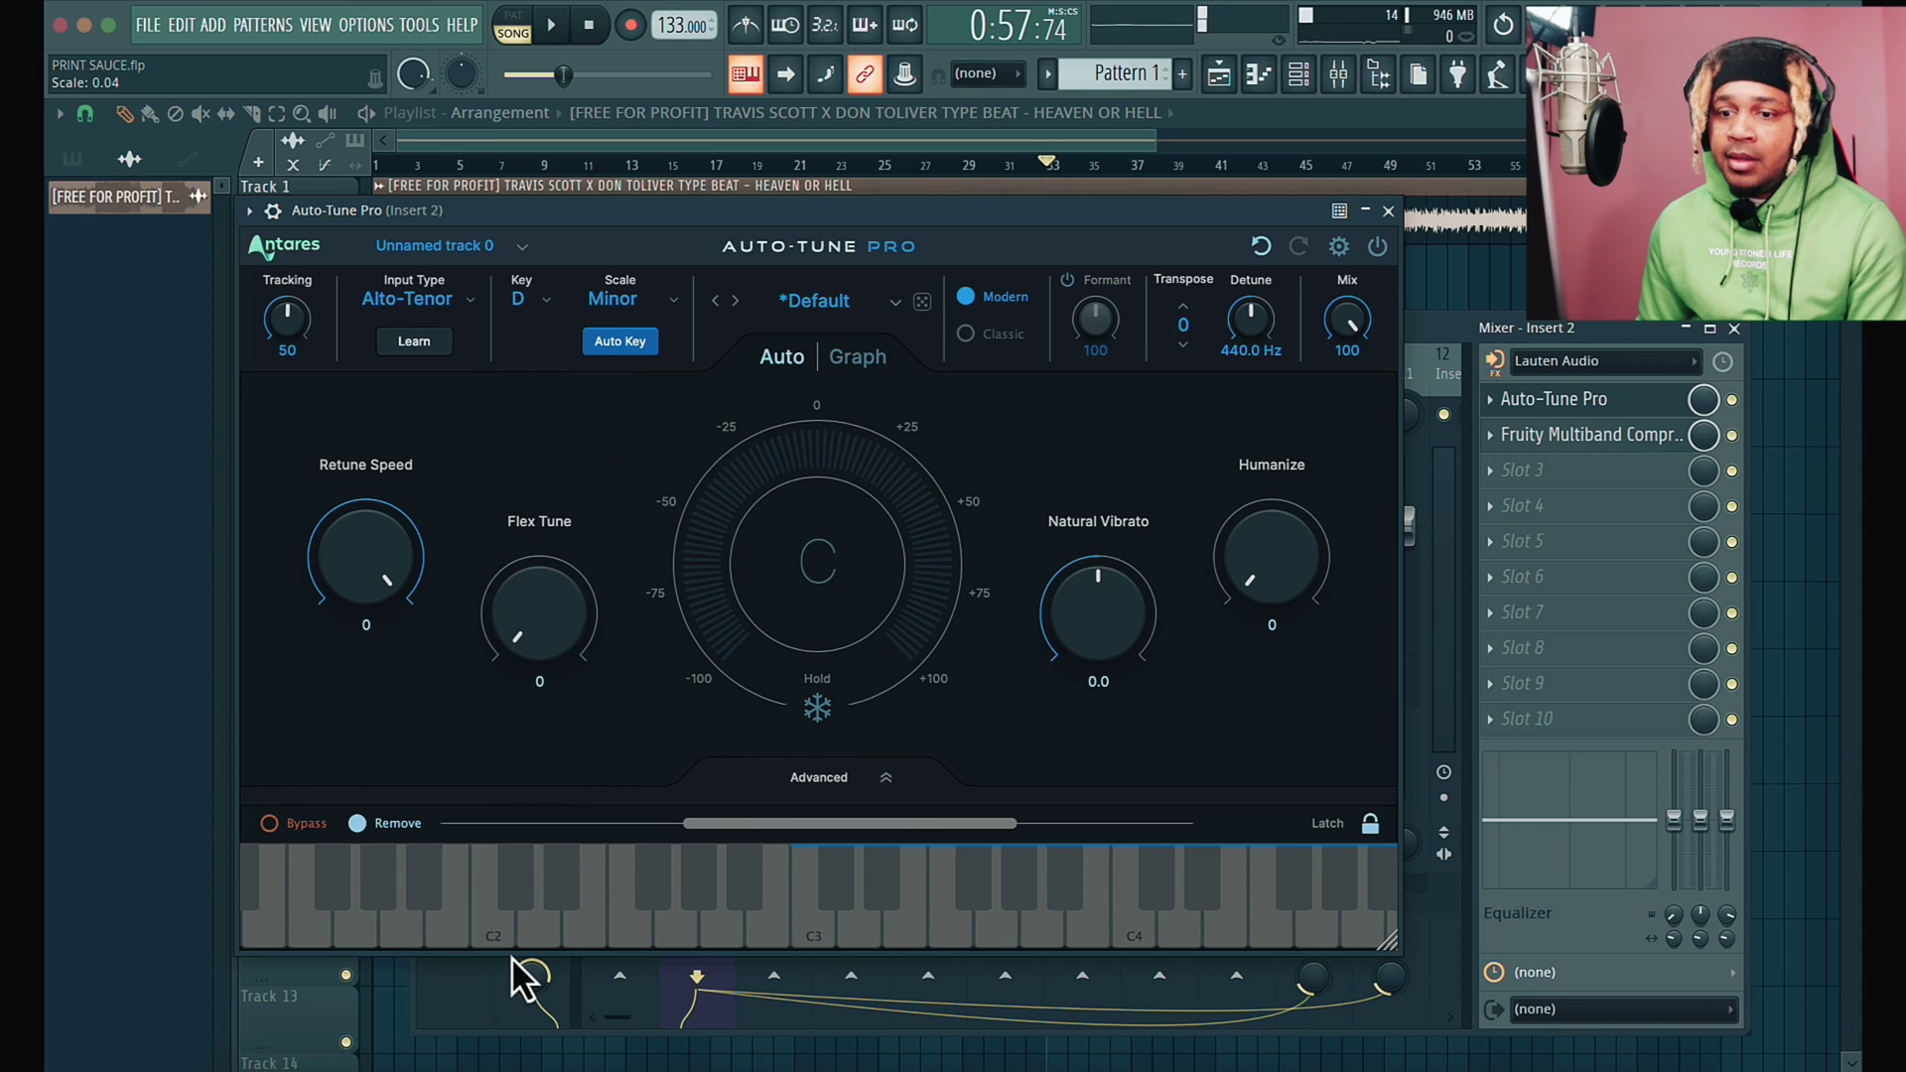
Recheck the beat's key in Mixed In Key 8 and set Auto-Tune Pro to the key of E with the Major scale
{"action": "left_click", "coordinate": [499, 1065]}
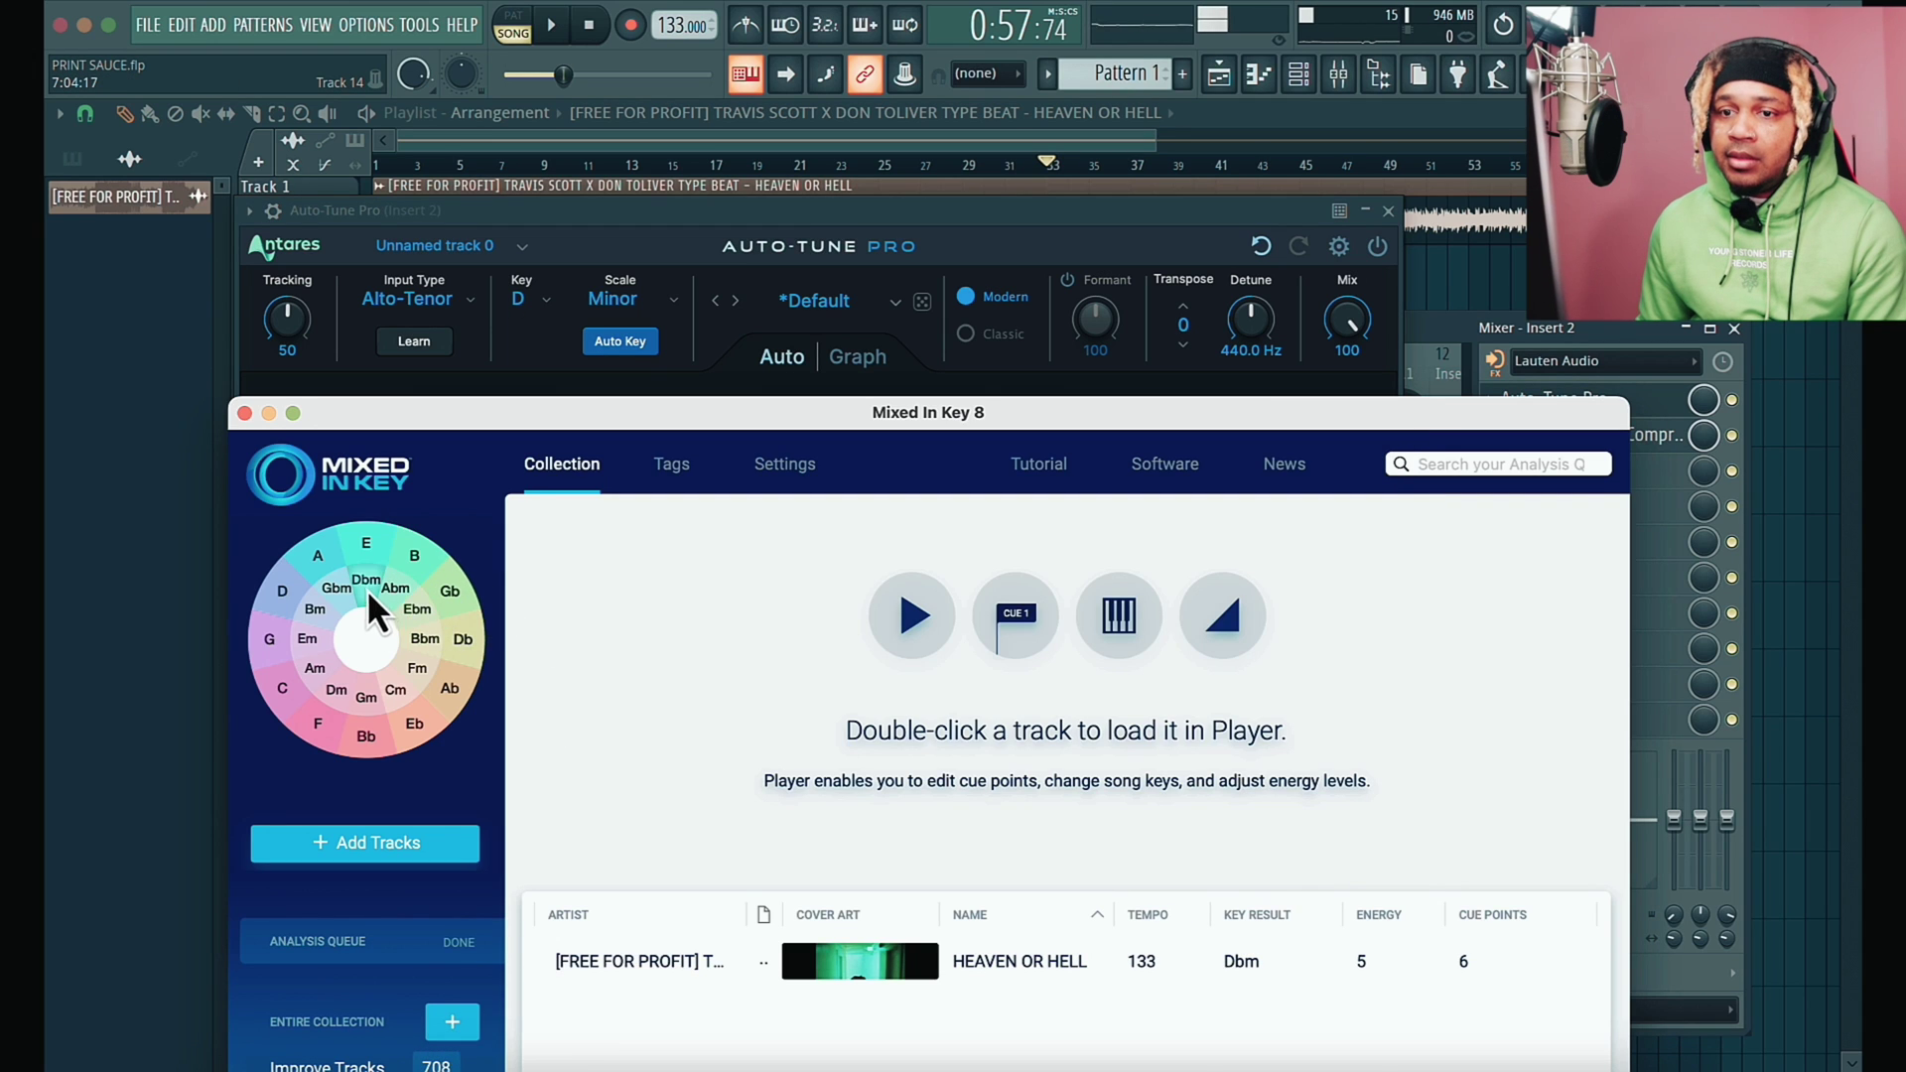
{"action": "left_click", "coordinate": [570, 291]}
{"action": "left_click", "coordinate": [546, 299]}
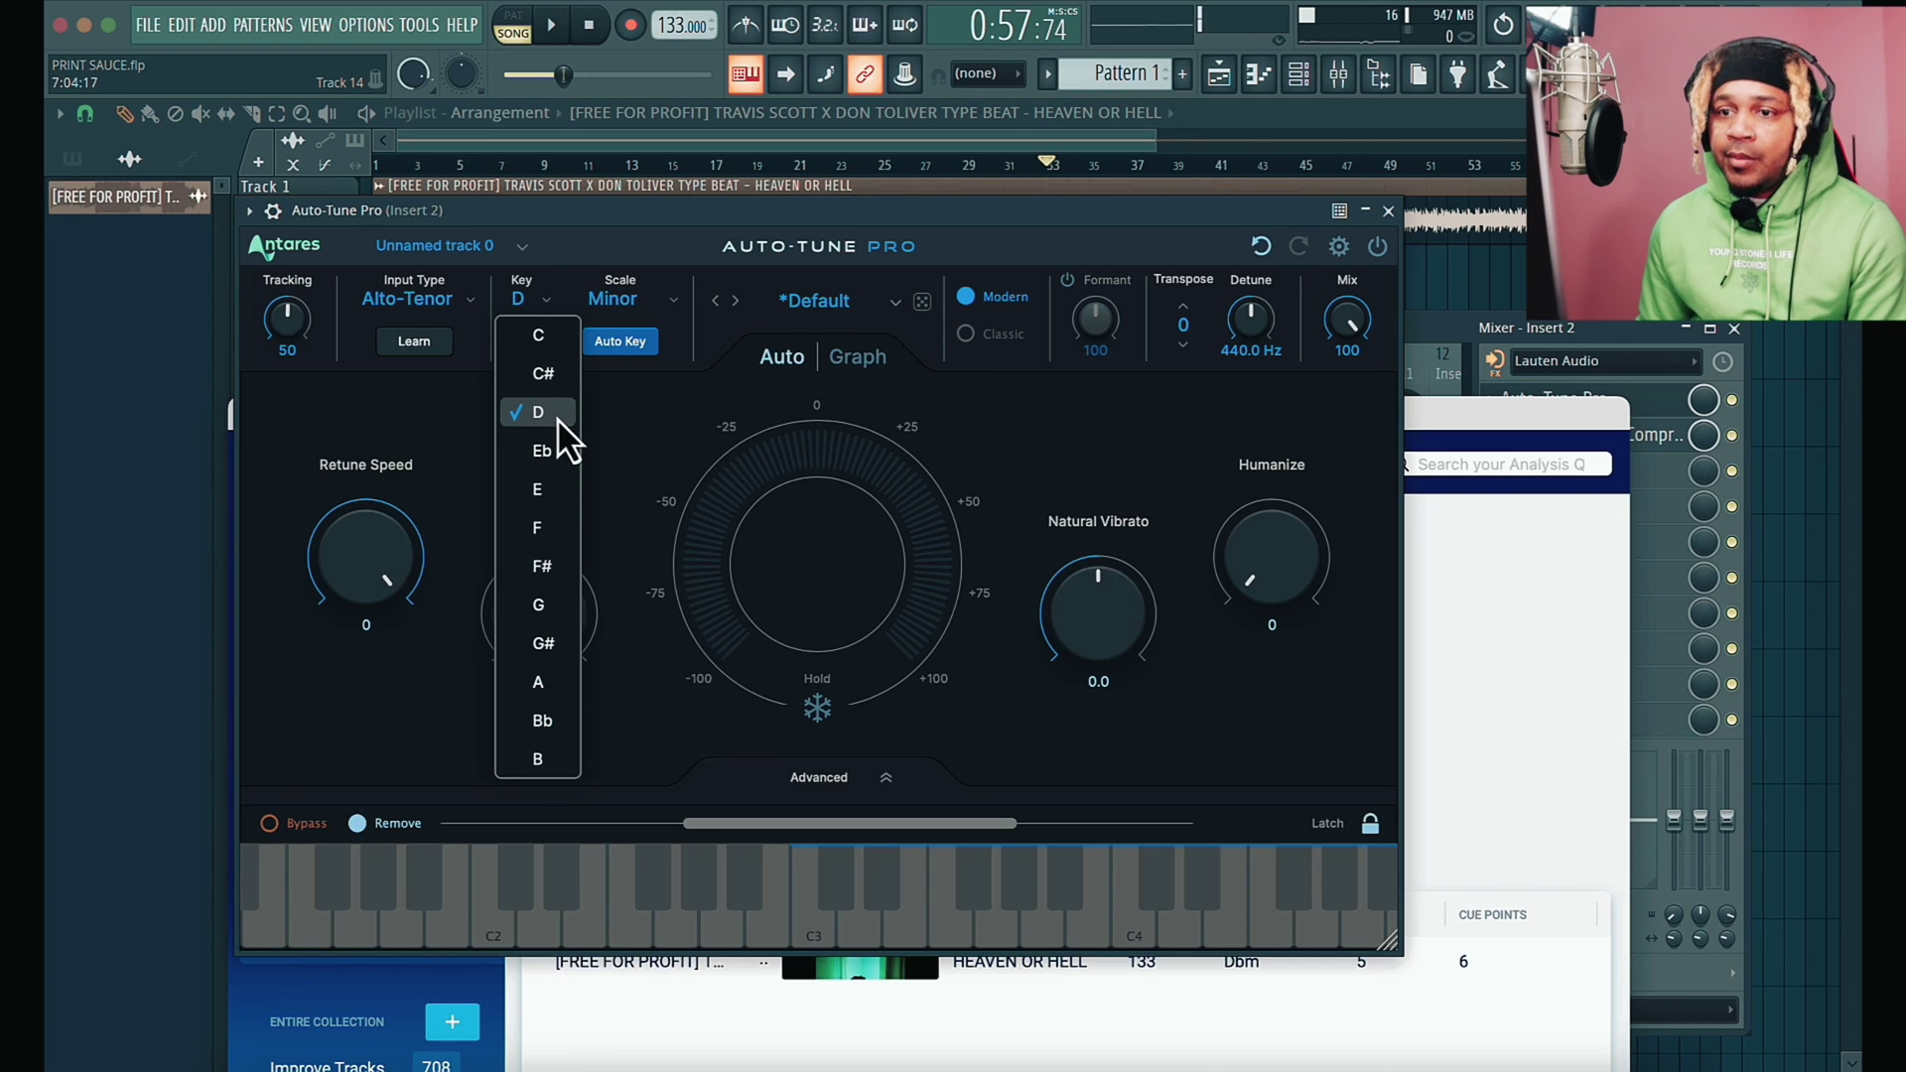
{"action": "left_click", "coordinate": [546, 488]}
{"action": "left_click", "coordinate": [616, 302]}
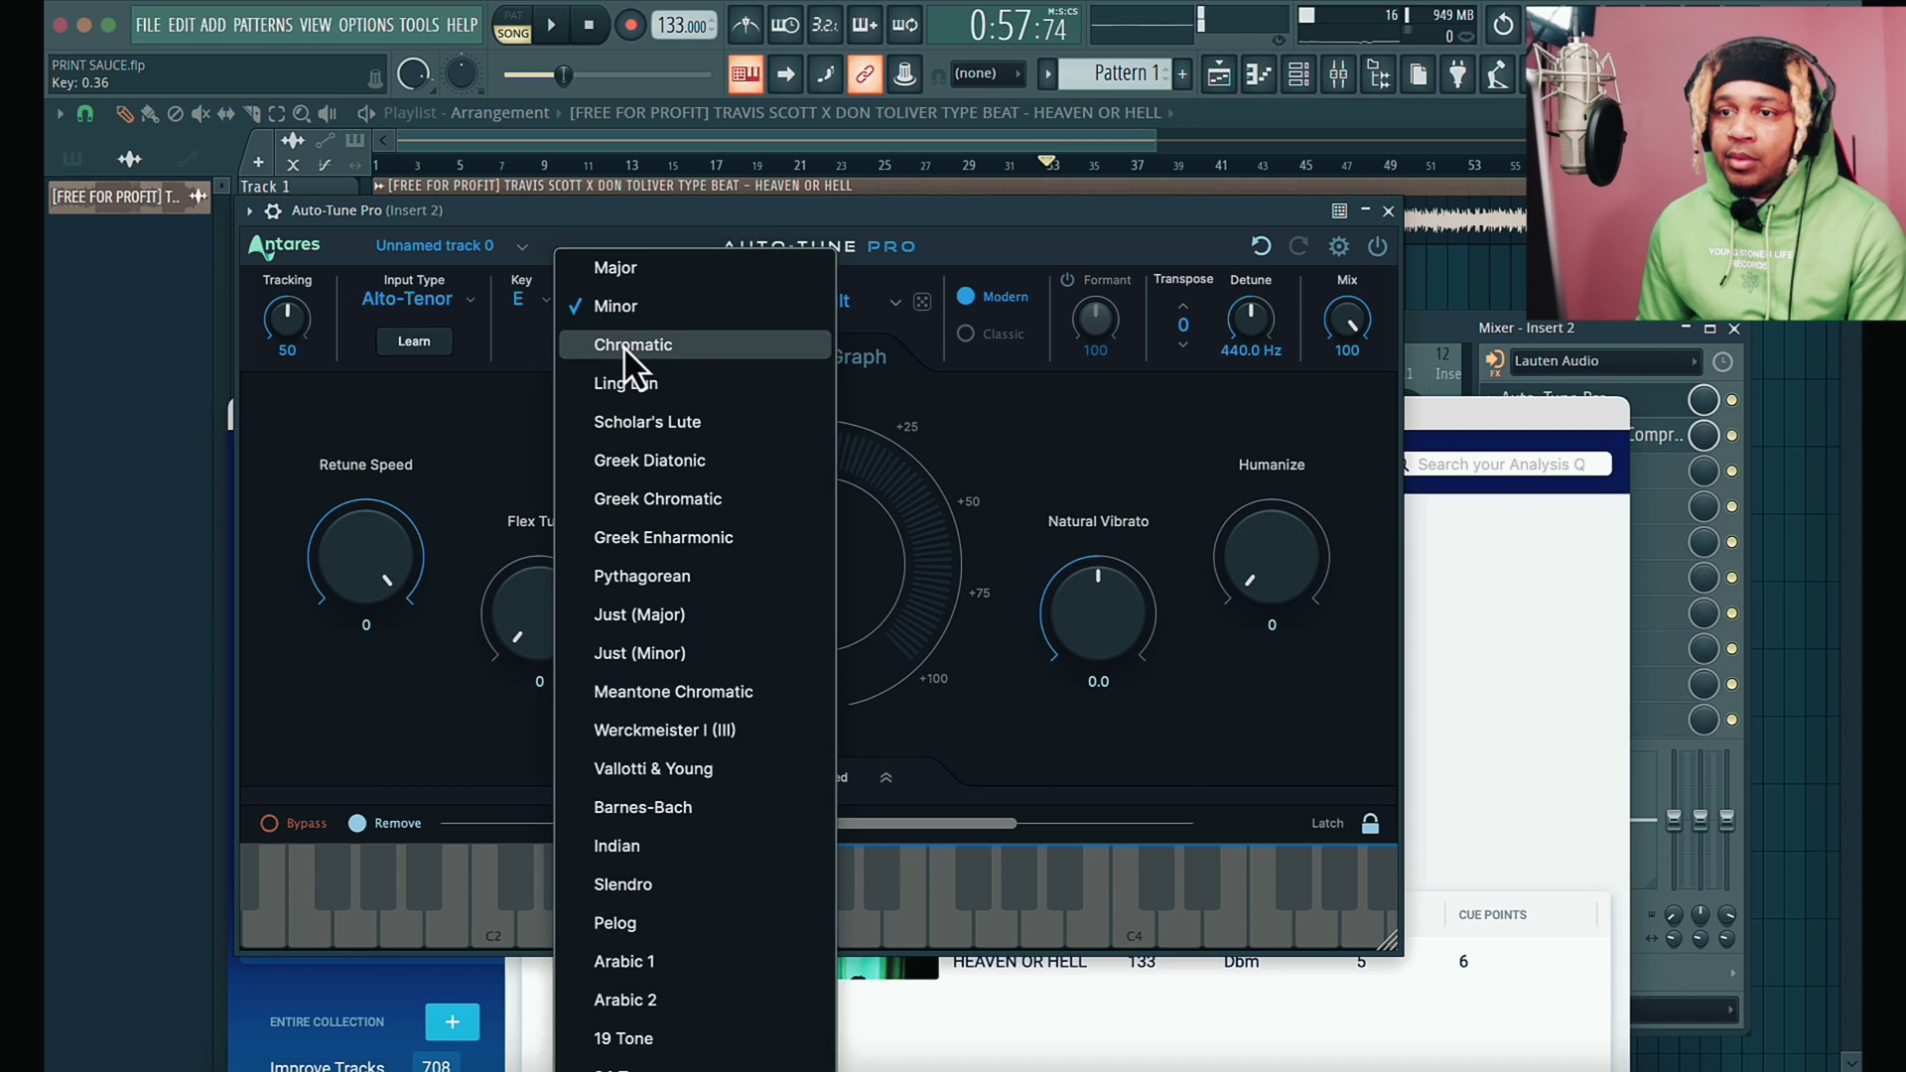
{"action": "left_click", "coordinate": [625, 267]}
Play the beat from about bar 18 while checking Auto-Tune Pro's Use Low Latency option, and stop with the mixer shown
{"action": "left_click", "coordinate": [745, 165]}
{"action": "key", "text": "space"}
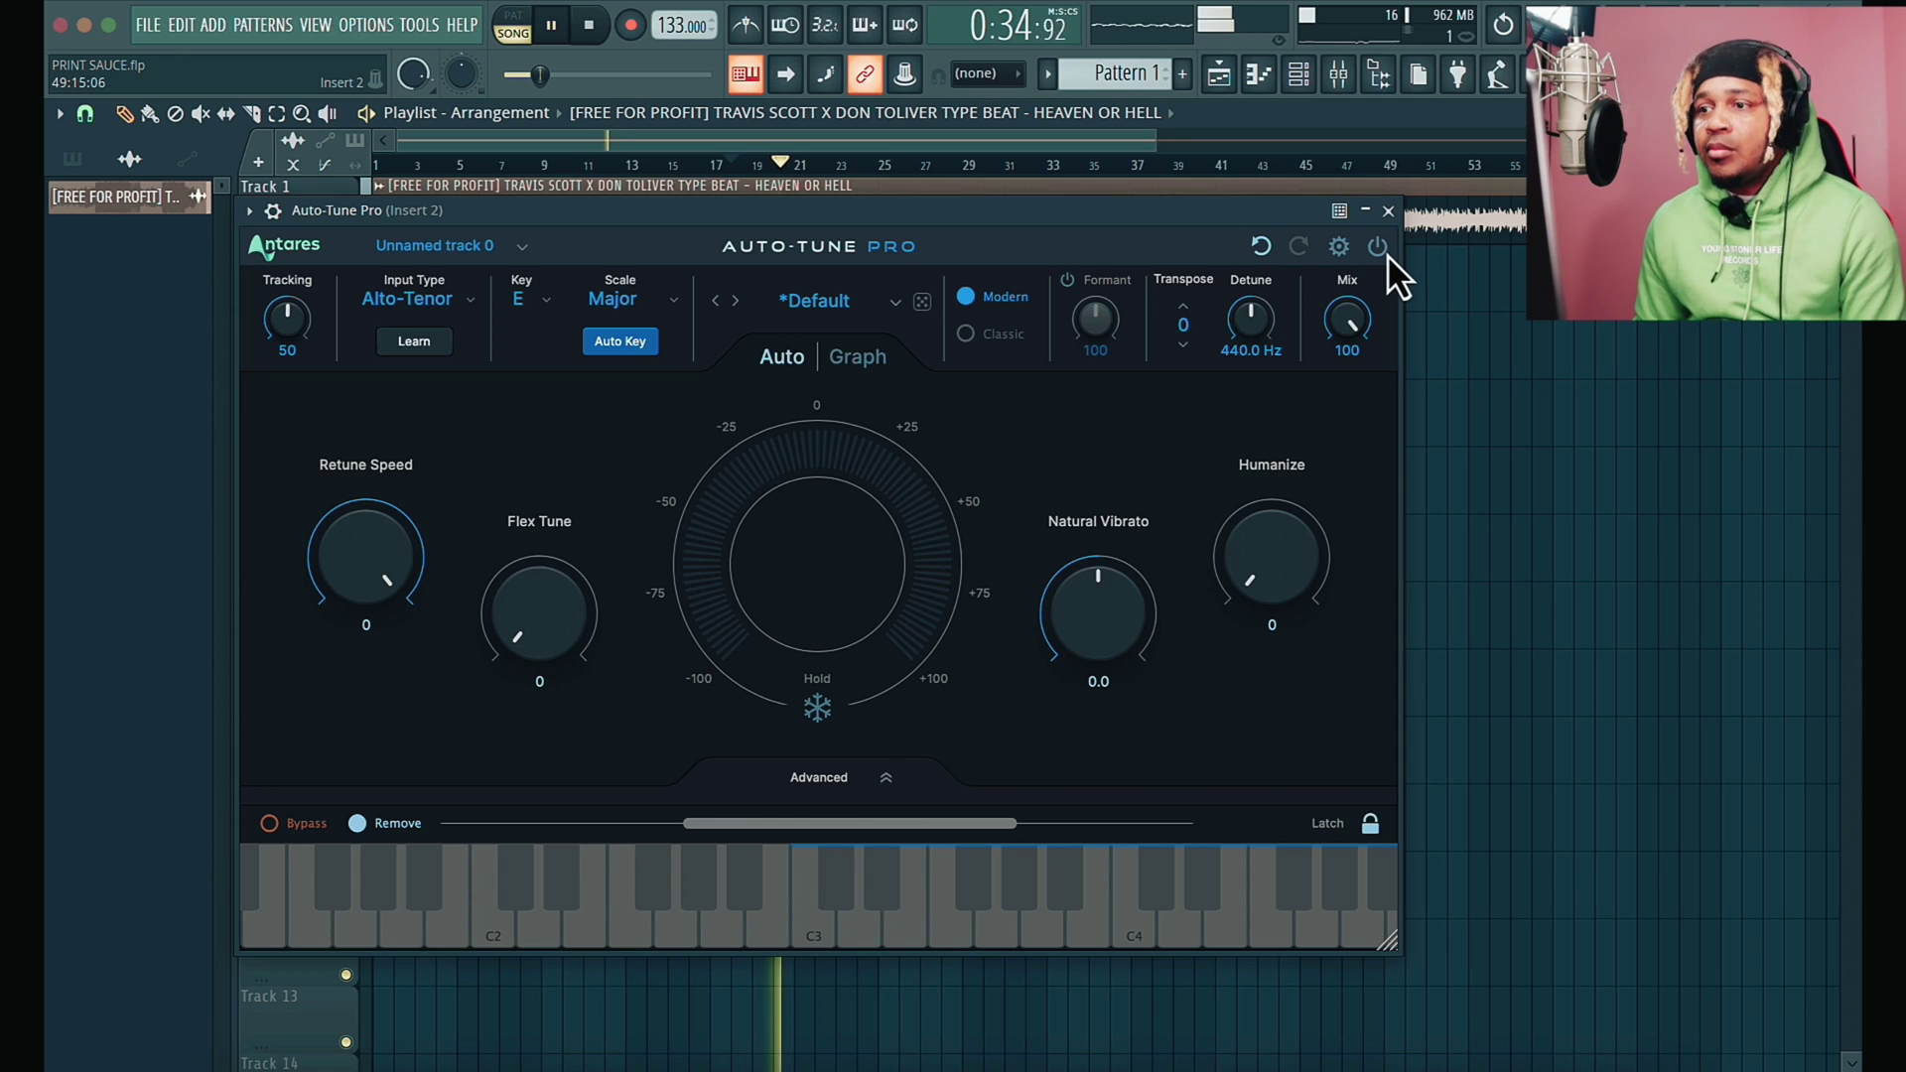
{"action": "left_click", "coordinate": [1340, 245]}
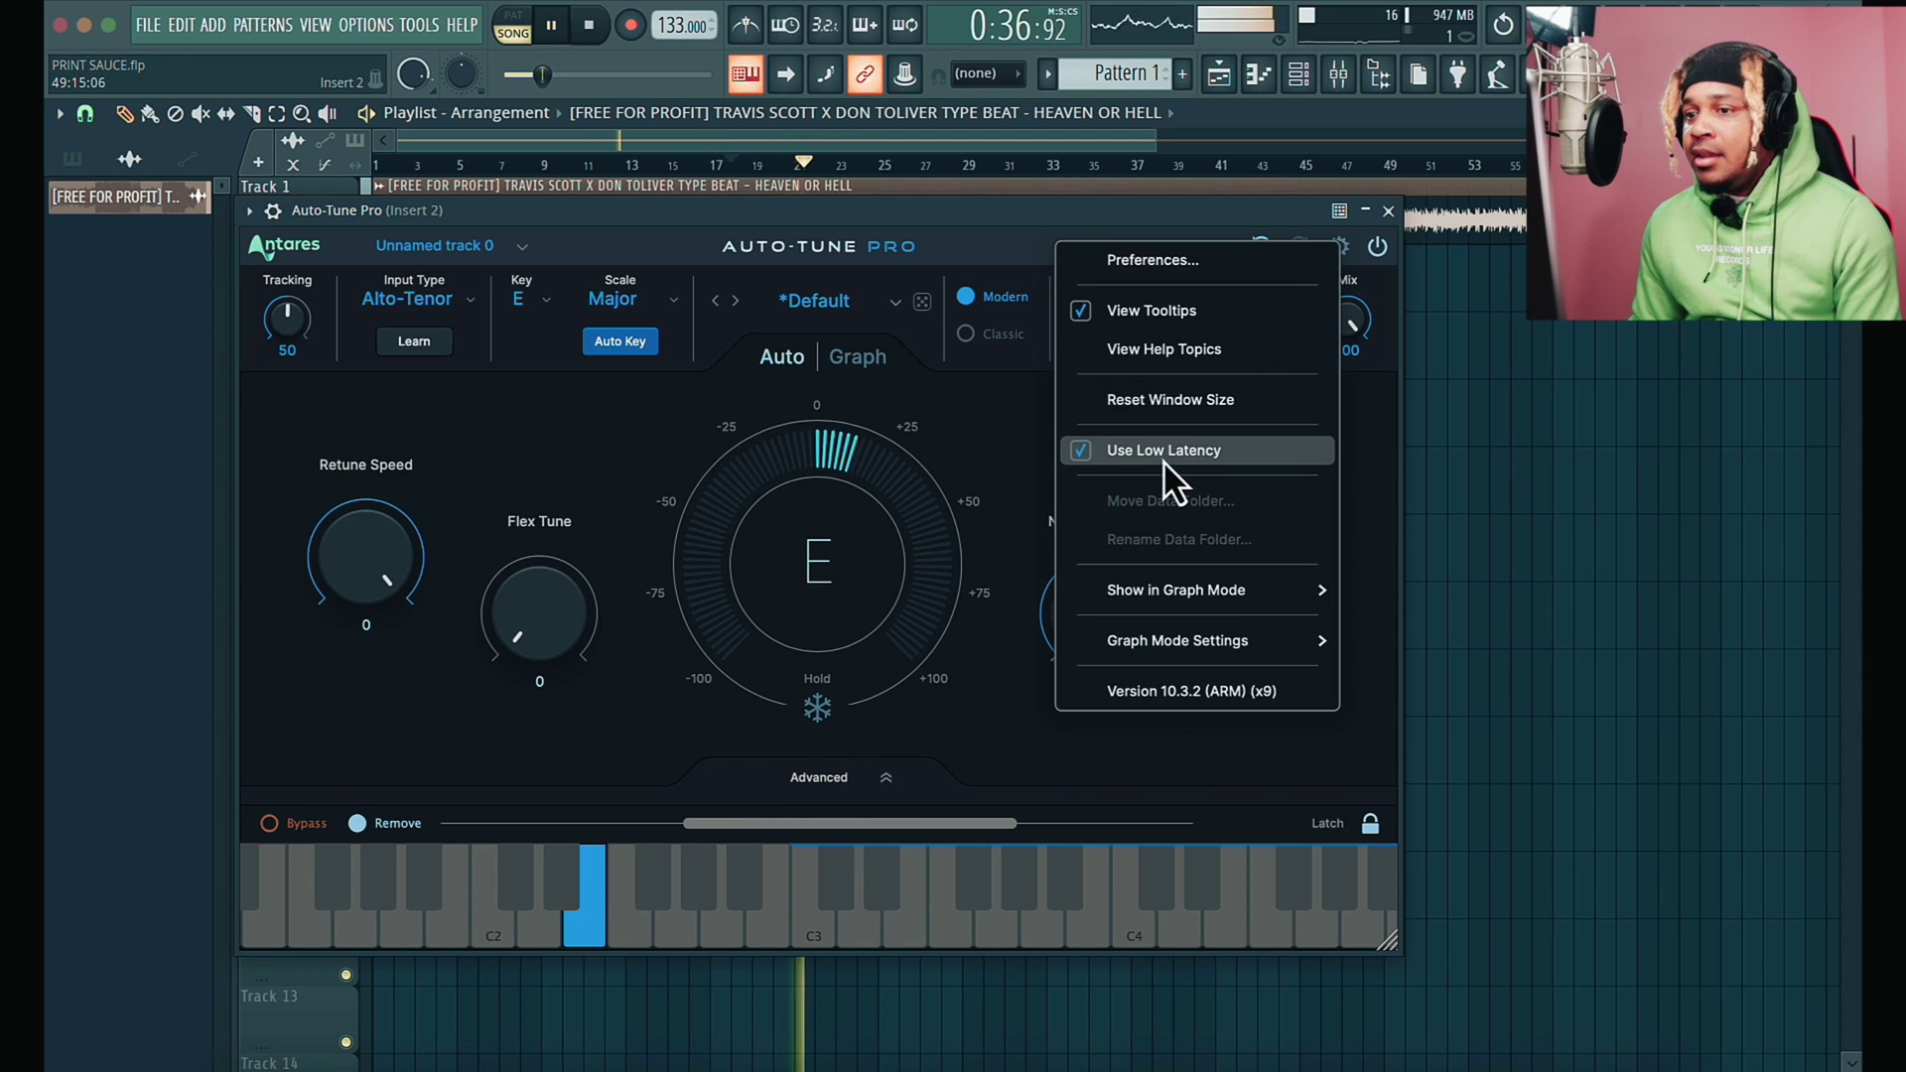
{"action": "left_click", "coordinate": [1166, 226]}
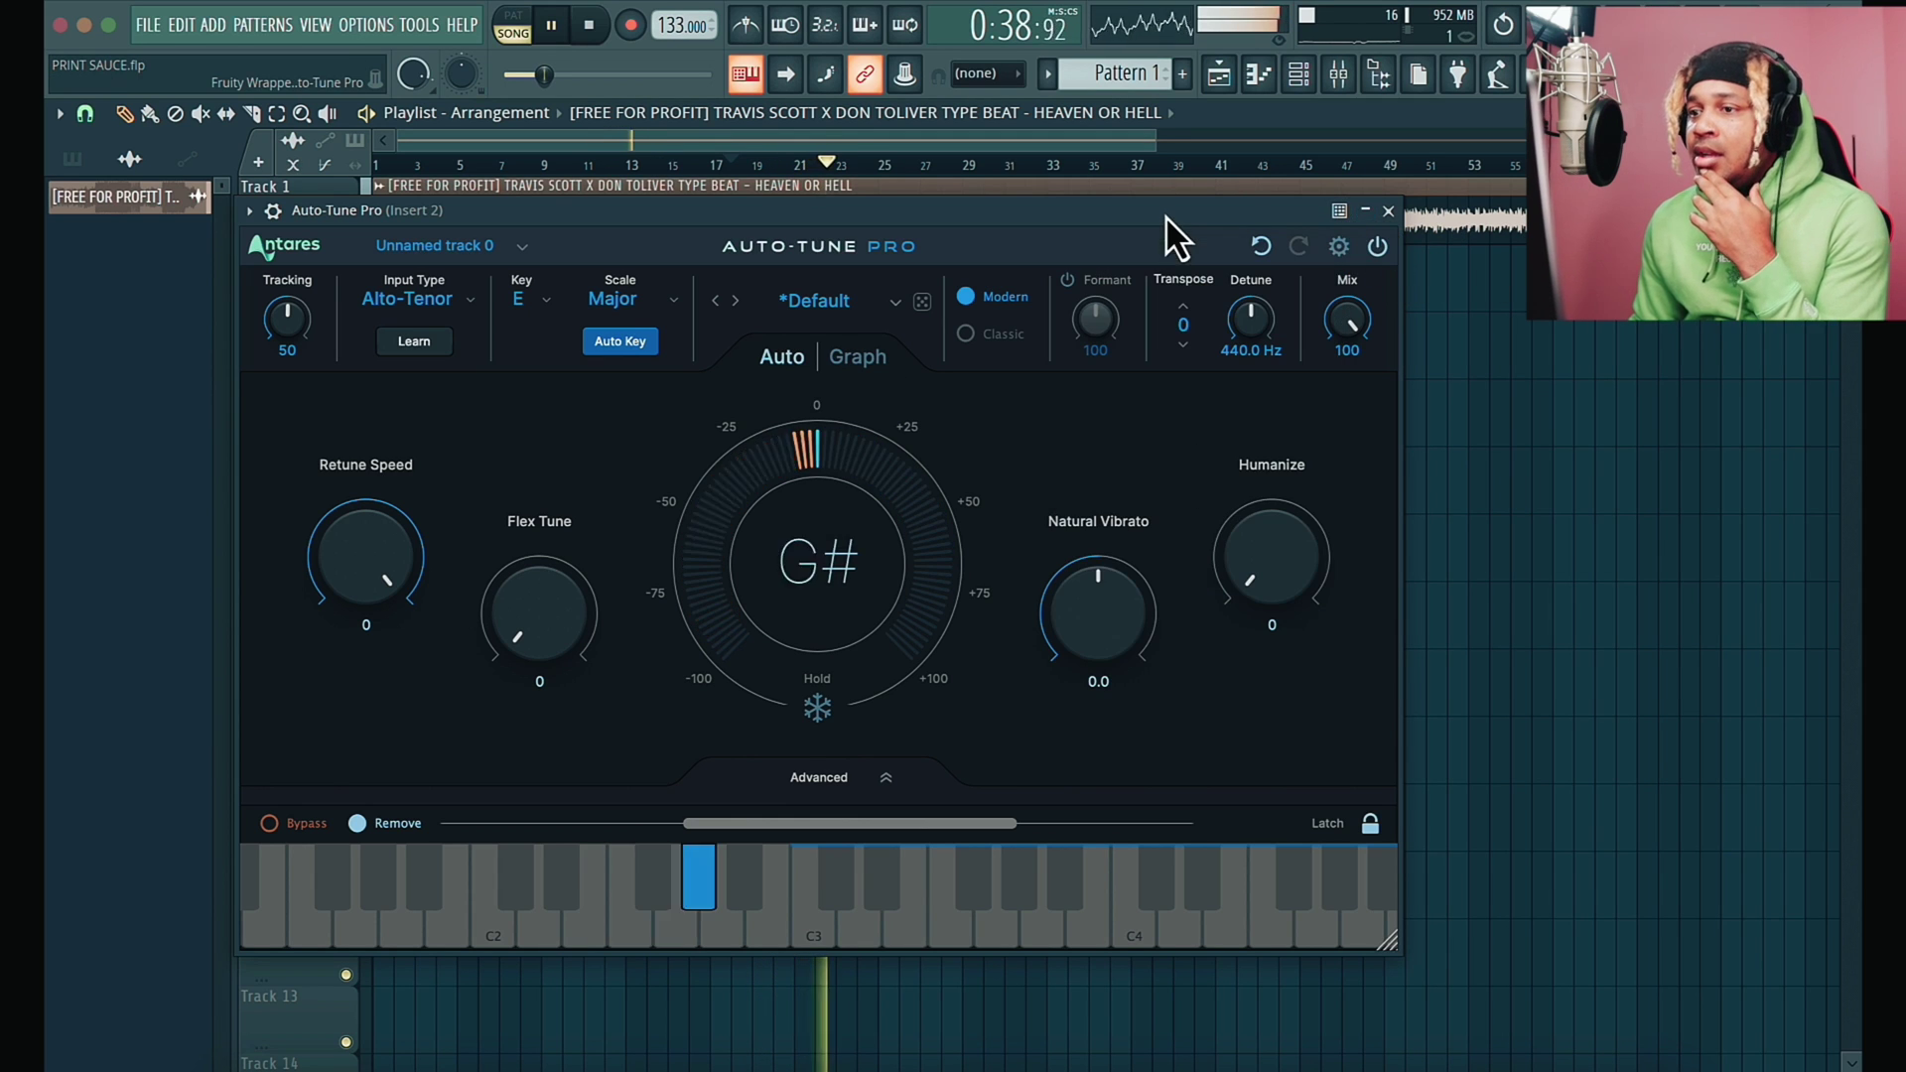
{"action": "left_click", "coordinate": [1338, 74]}
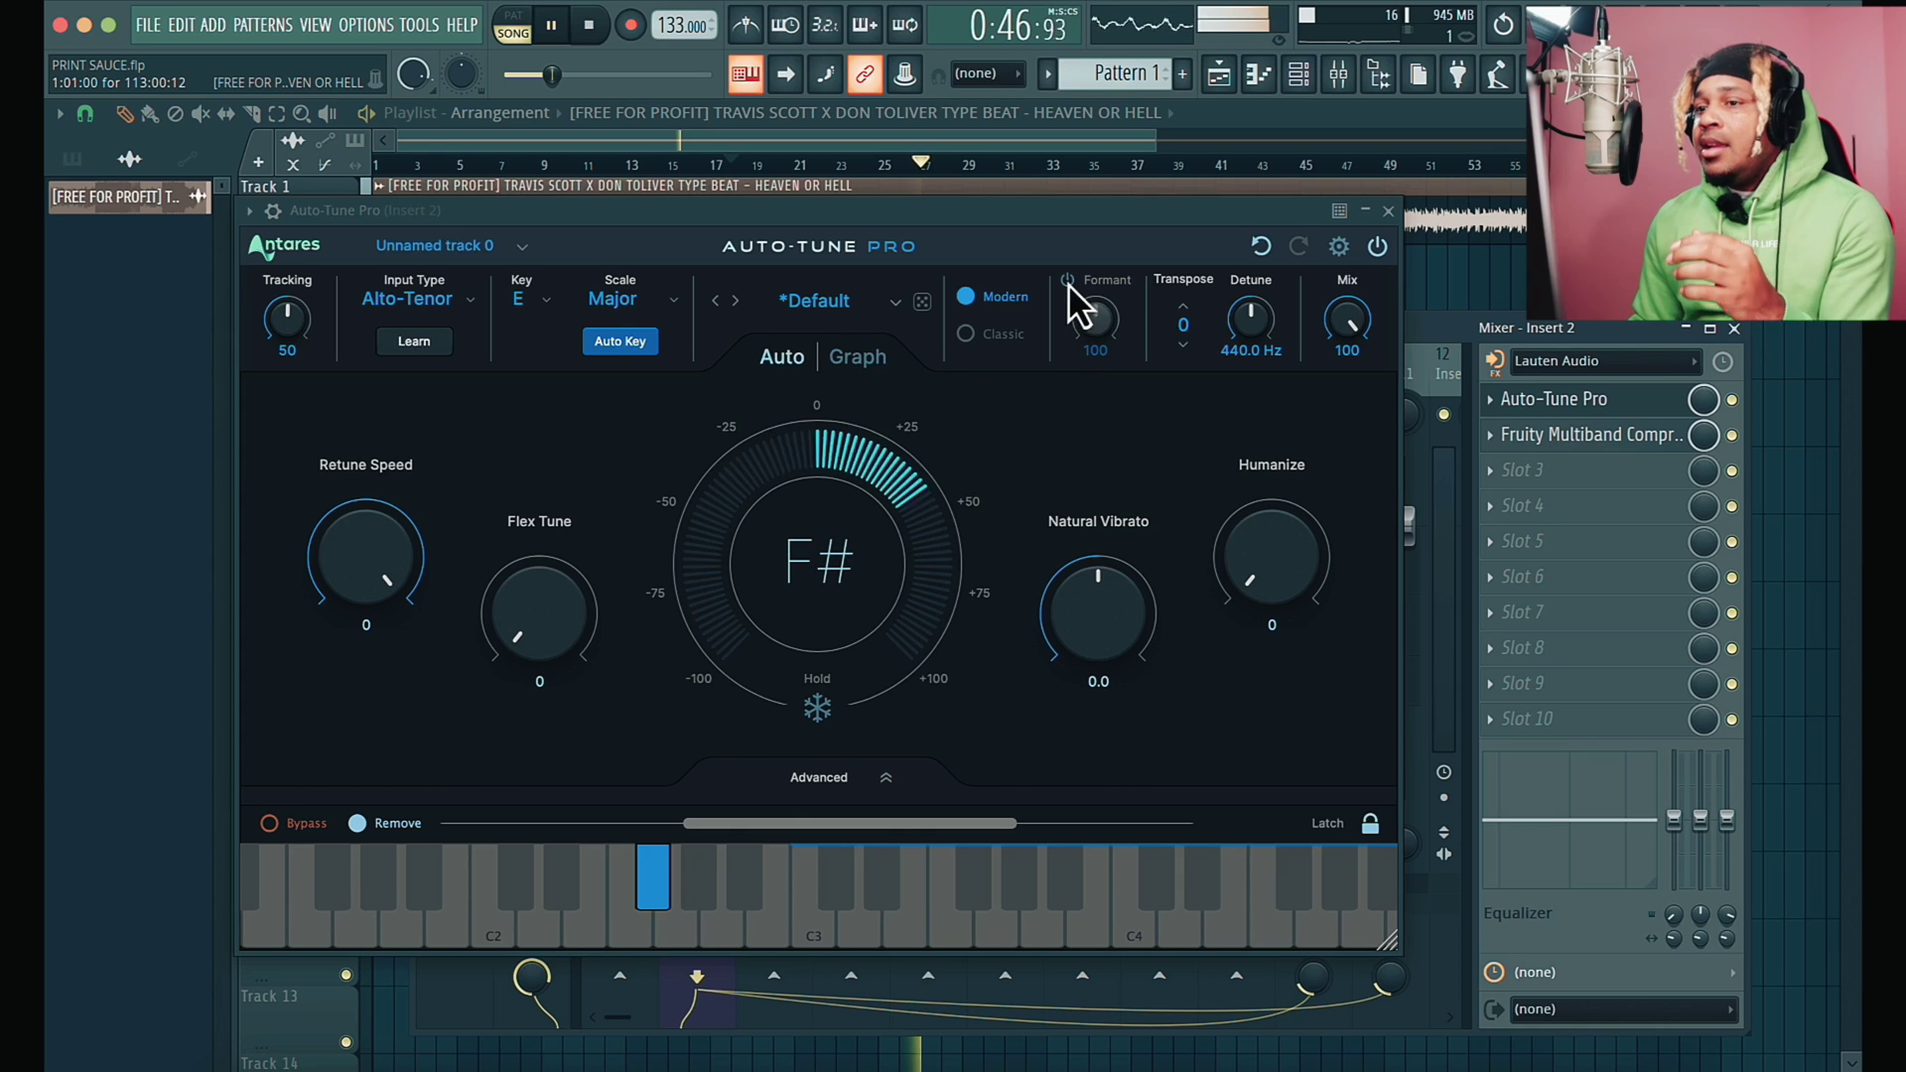
{"action": "left_click", "coordinate": [1380, 212]}
{"action": "key", "text": "space"}
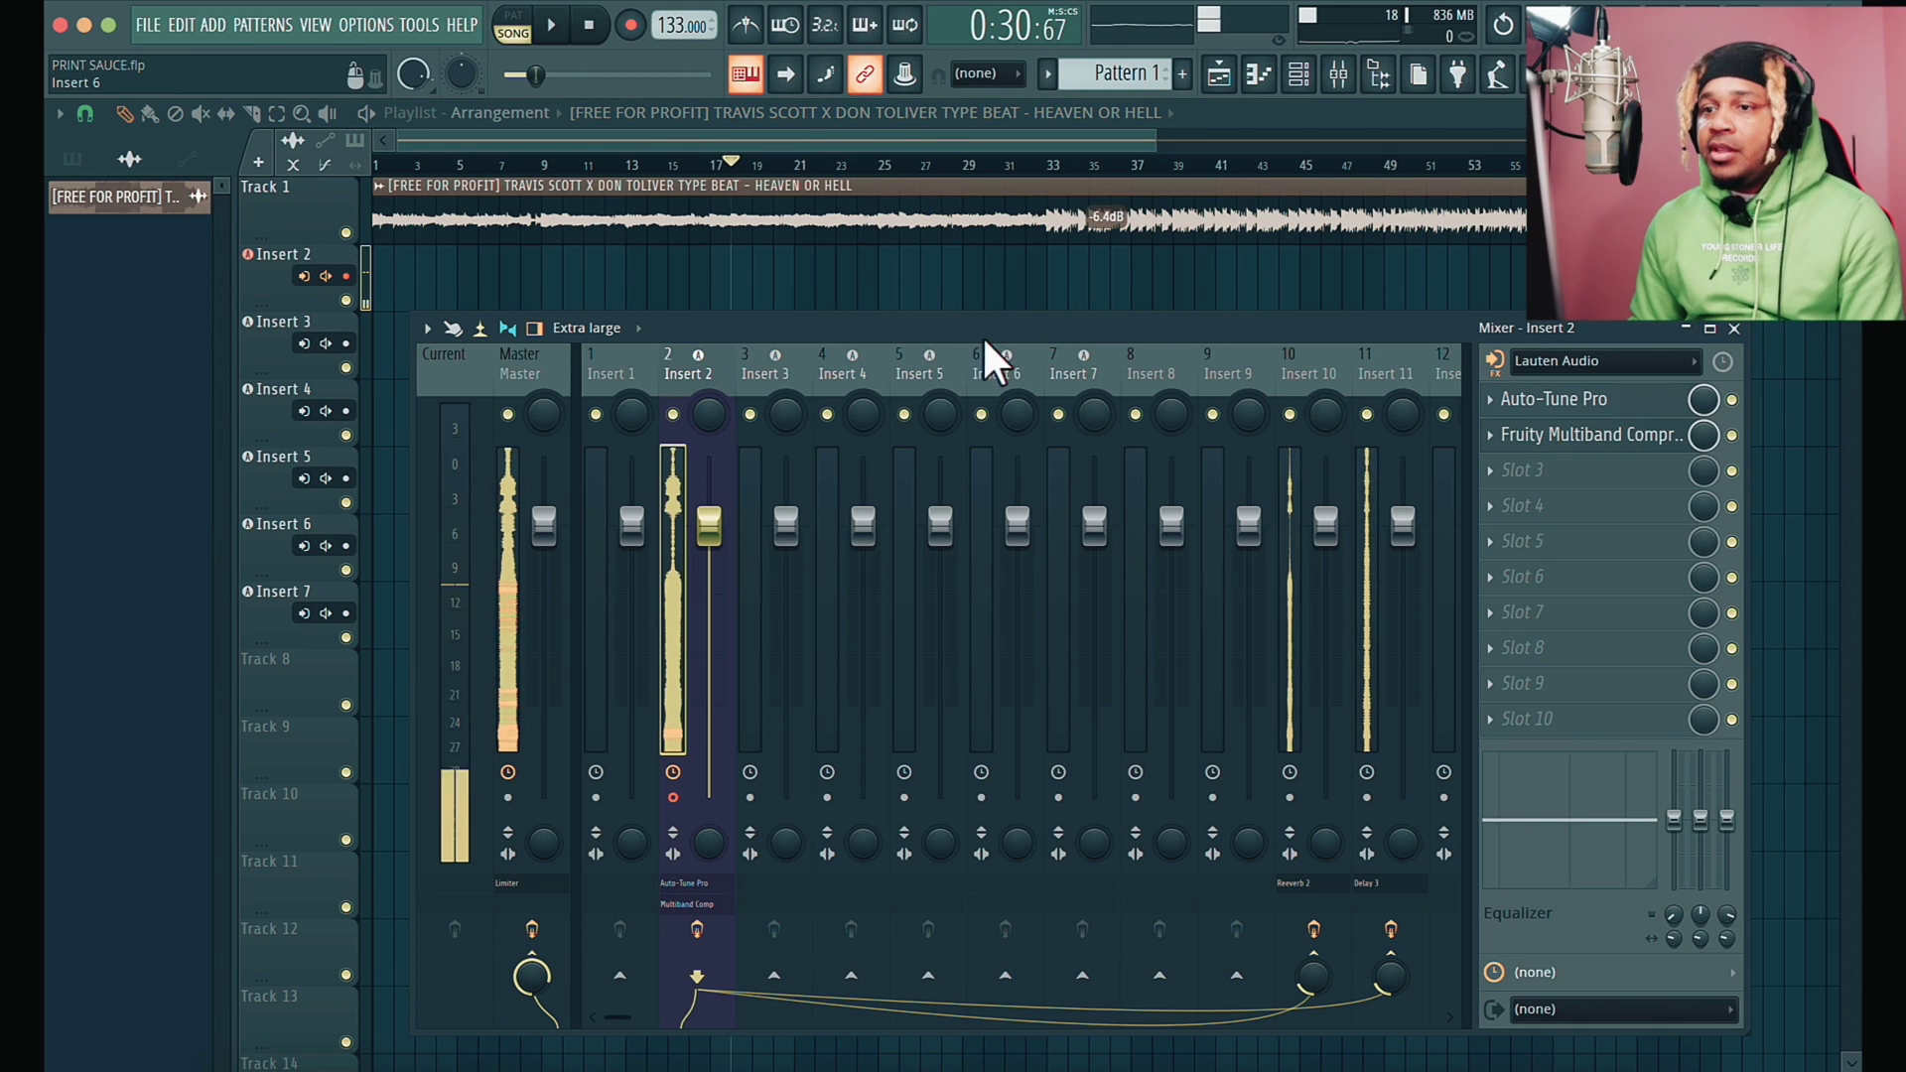
Shrink the Auto-Tune Pro window and arrange it and the mixer so the vocal tracks in the playlist stay visible
{"action": "left_click_drag", "start_coordinate": [982, 335], "coordinate": [949, 442]}
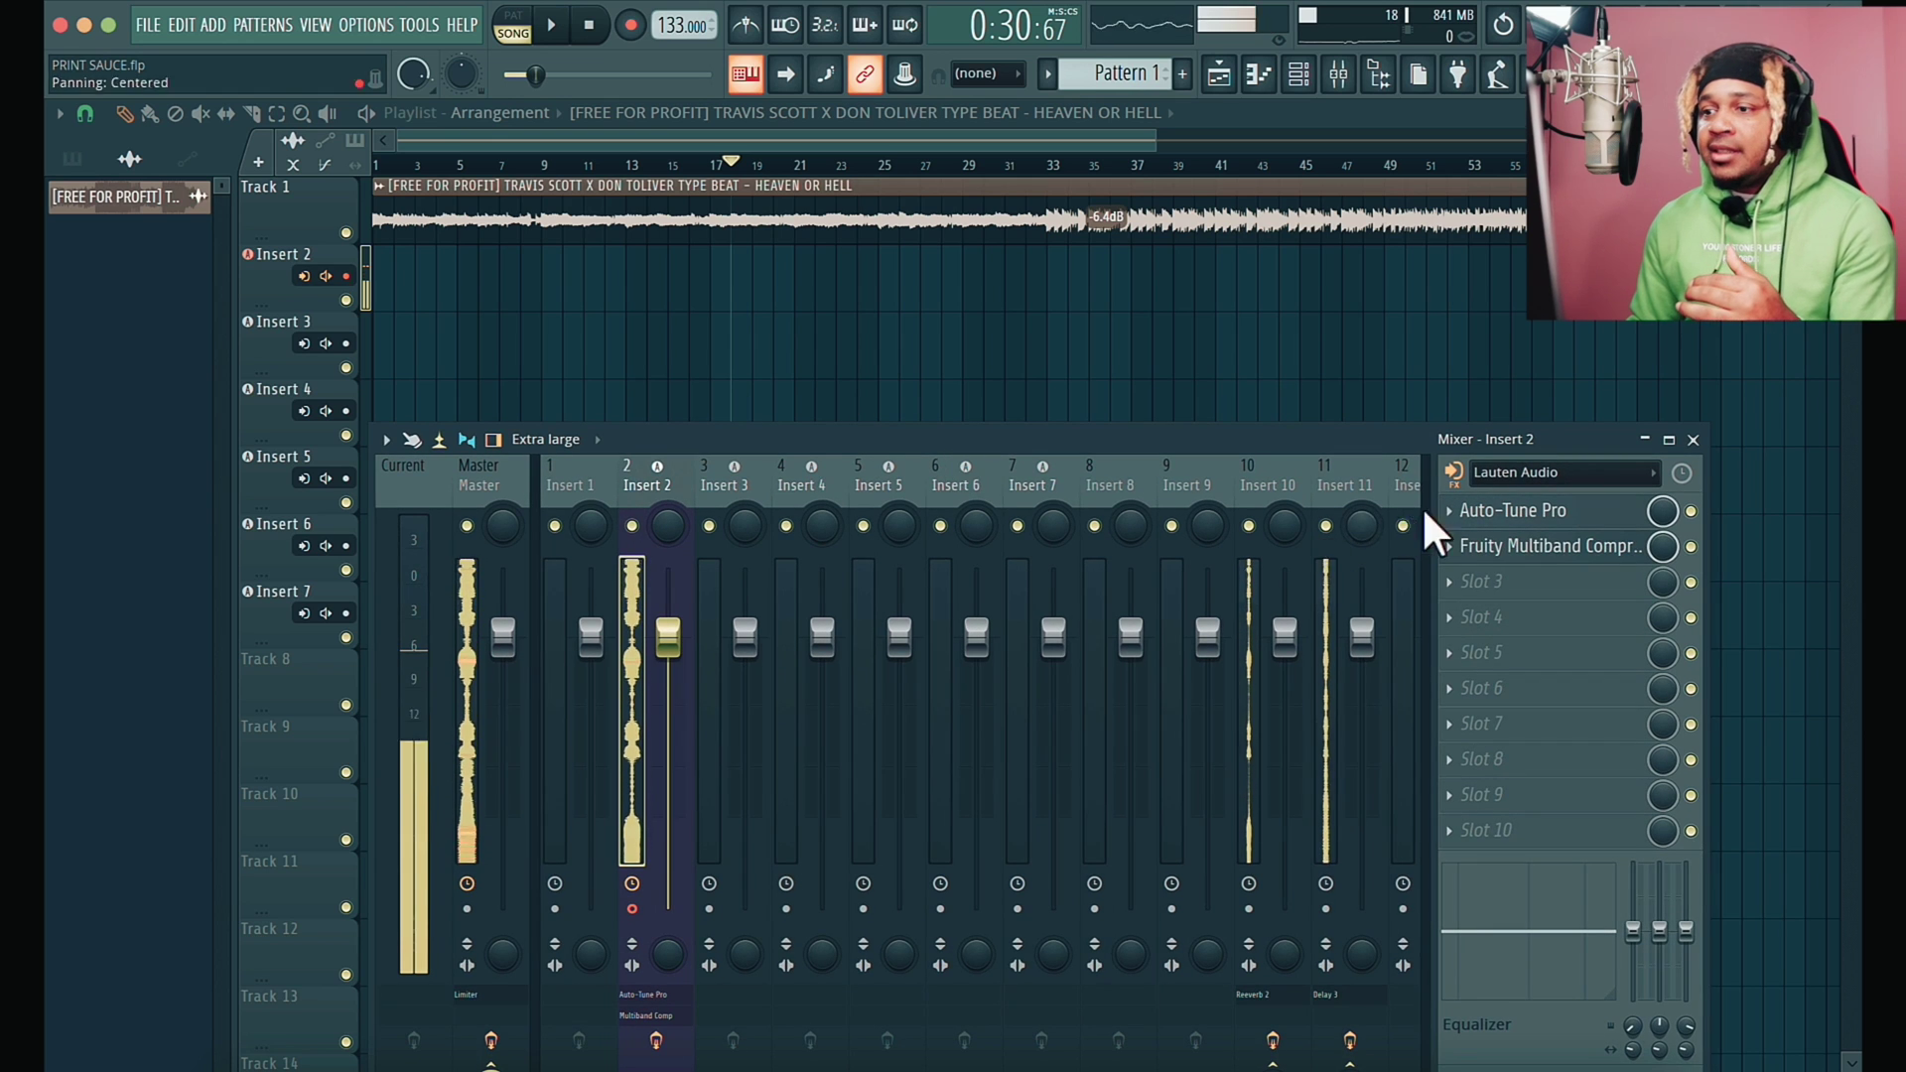
{"action": "left_click", "coordinate": [1513, 511]}
{"action": "left_click_drag", "start_coordinate": [1392, 943], "coordinate": [993, 697]}
{"action": "left_click_drag", "start_coordinate": [675, 213], "coordinate": [1441, 303]}
{"action": "left_click_drag", "start_coordinate": [796, 450], "coordinate": [708, 356]}
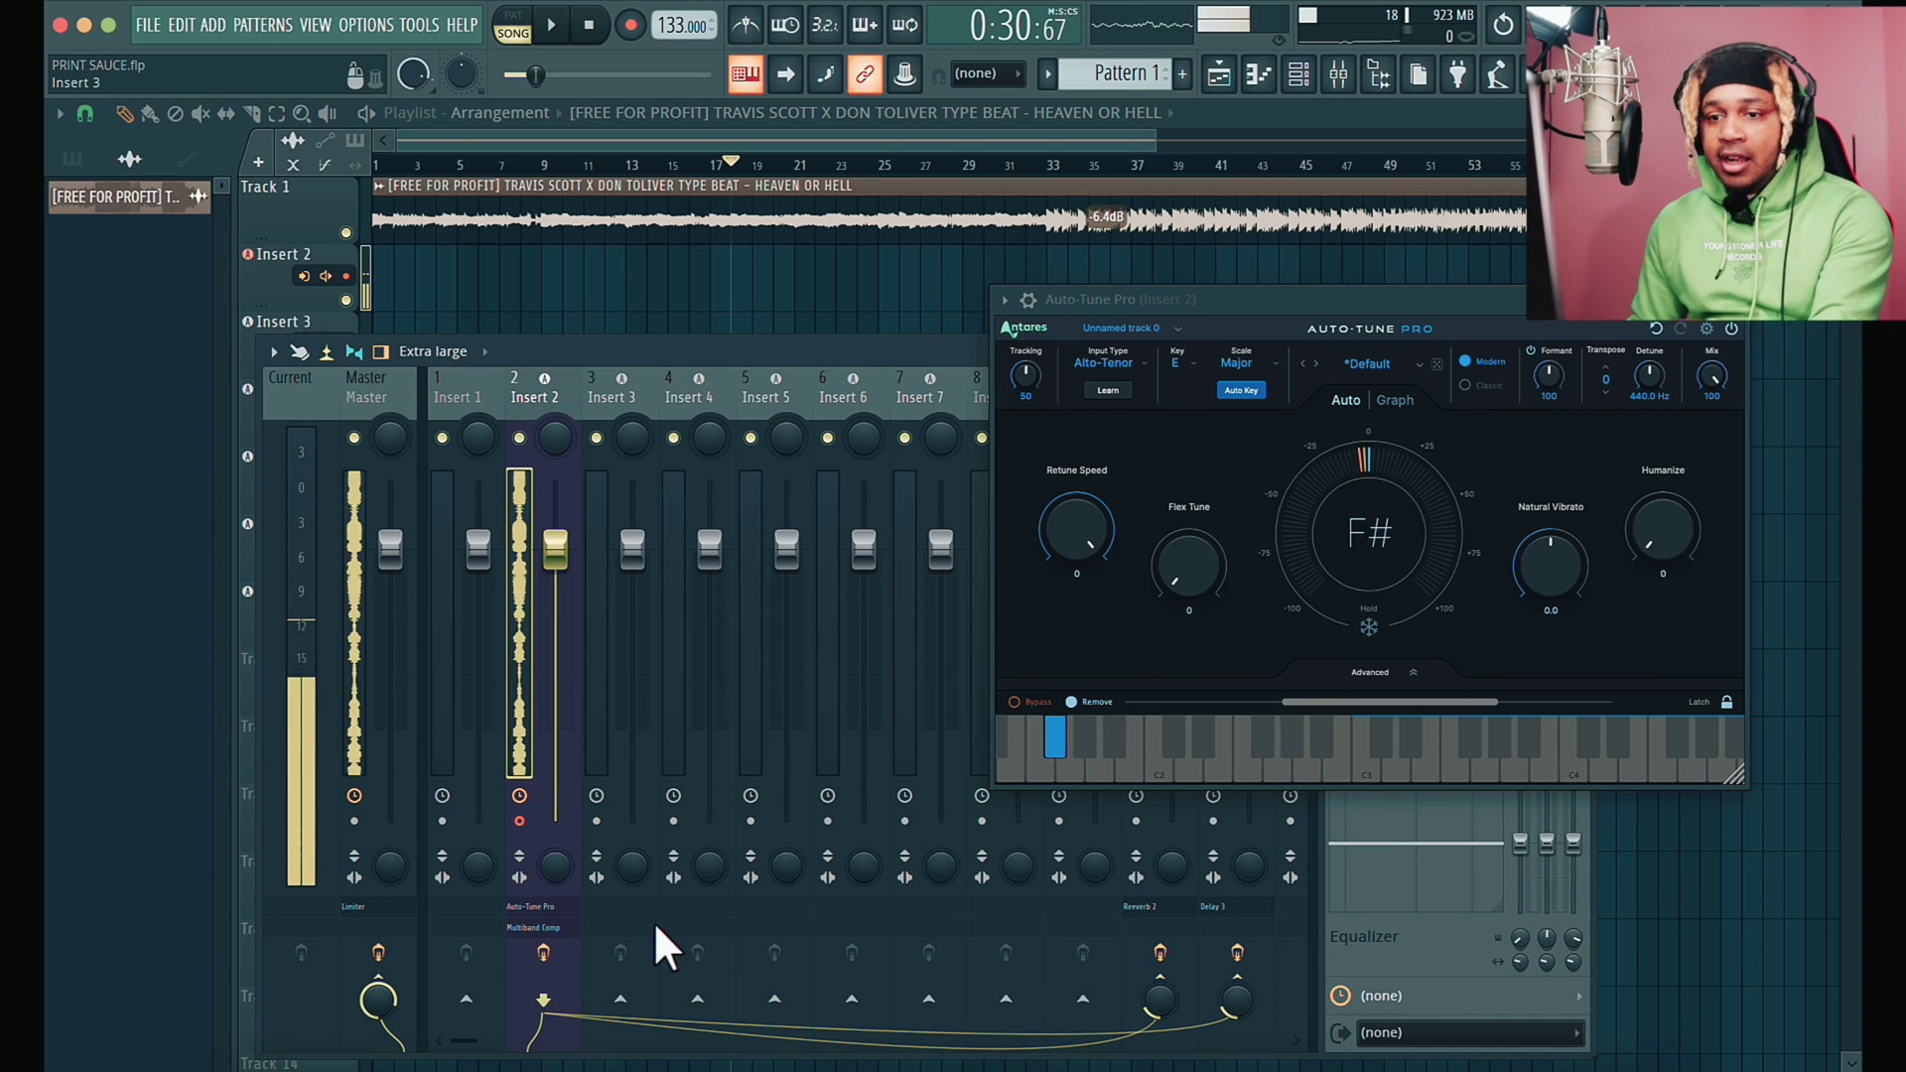
{"action": "left_click_drag", "start_coordinate": [1243, 306], "coordinate": [980, 293]}
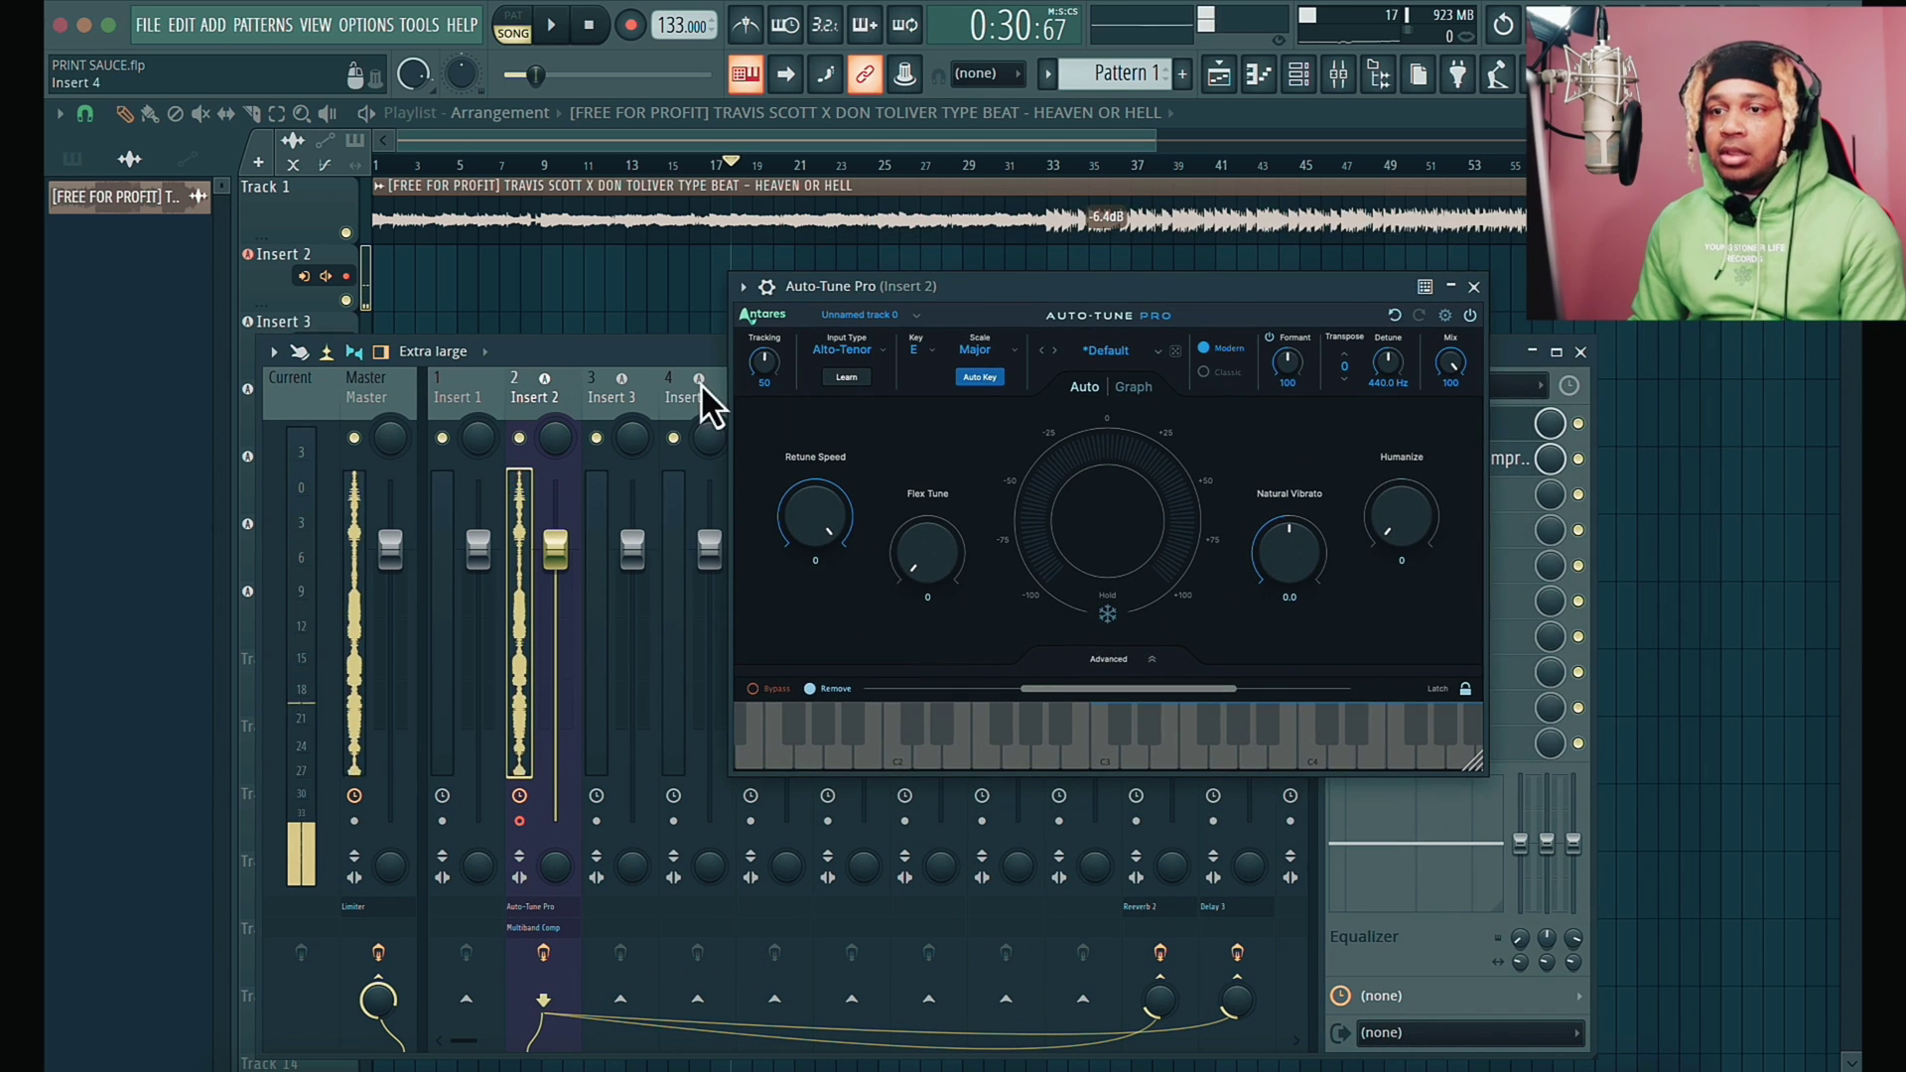
{"action": "left_click_drag", "start_coordinate": [666, 354], "coordinate": [914, 429]}
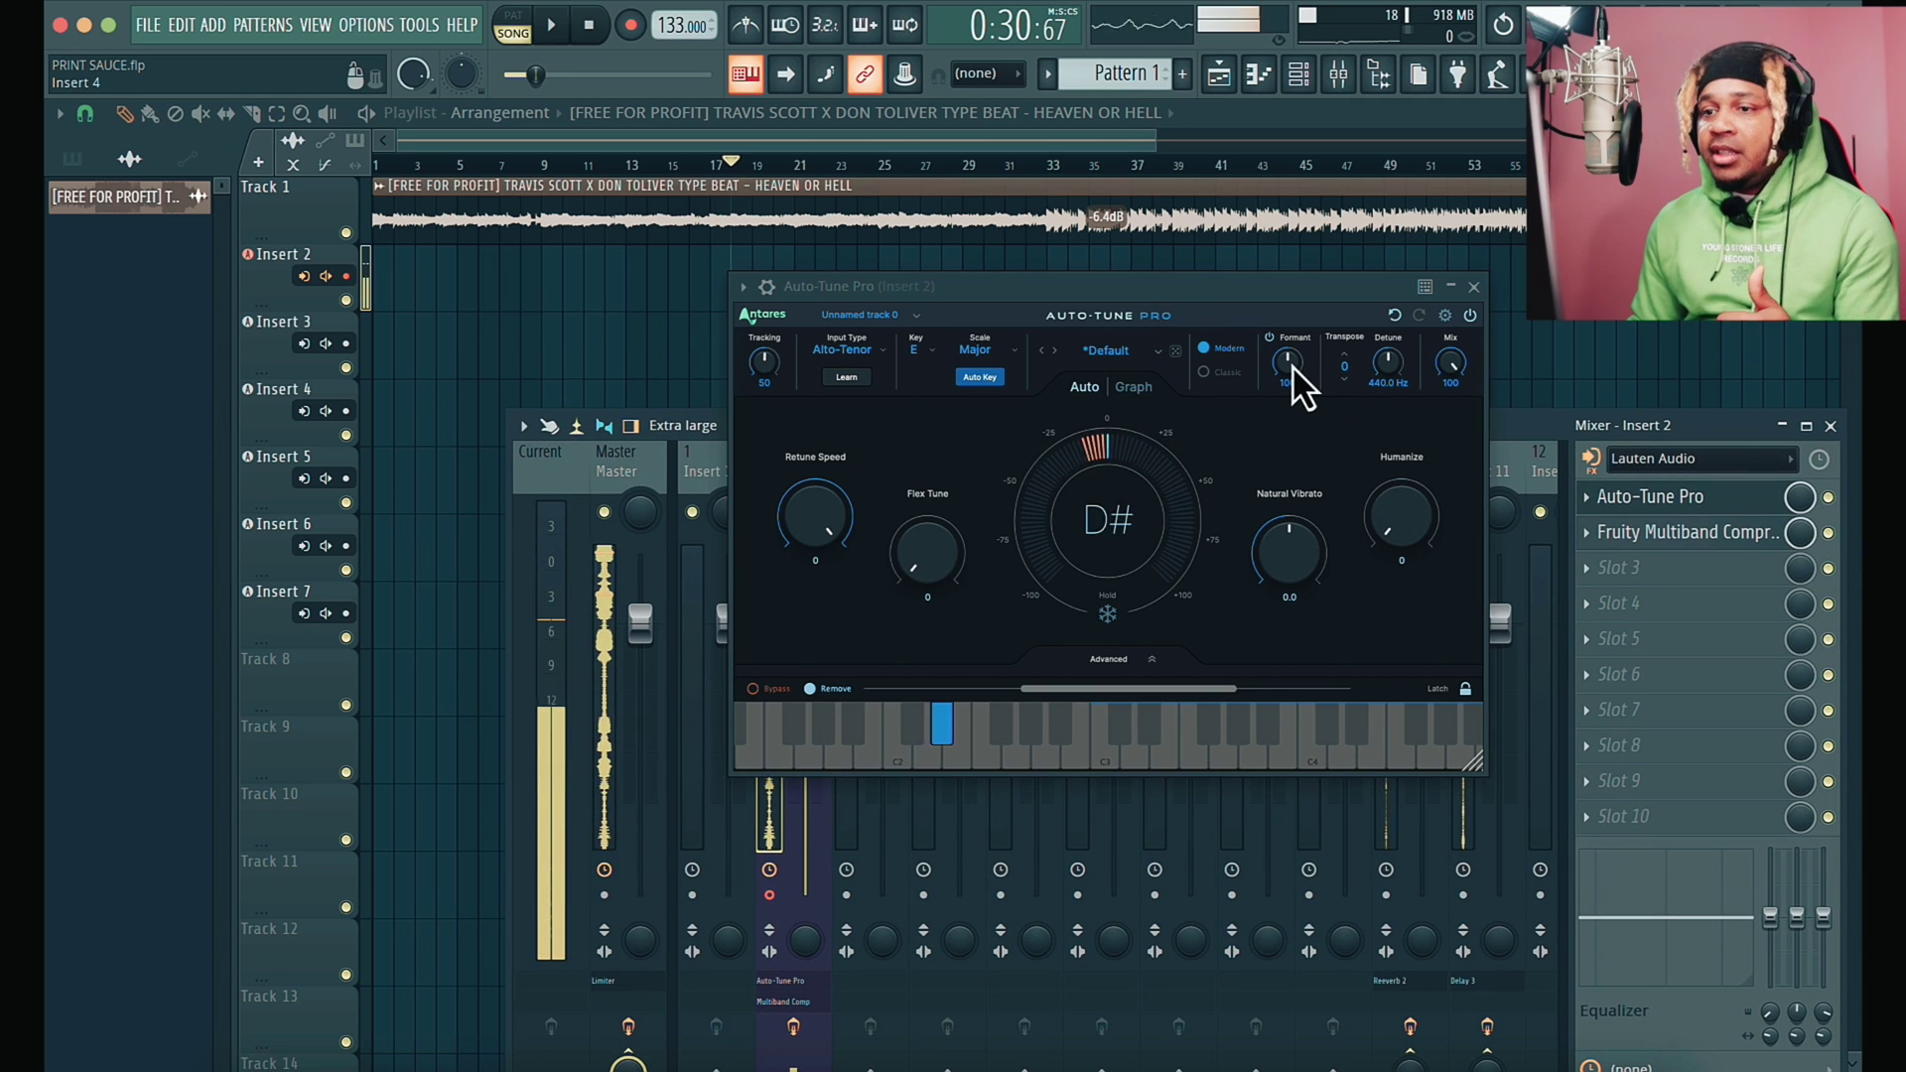
{"action": "mouse_move", "coordinate": [1291, 367]}
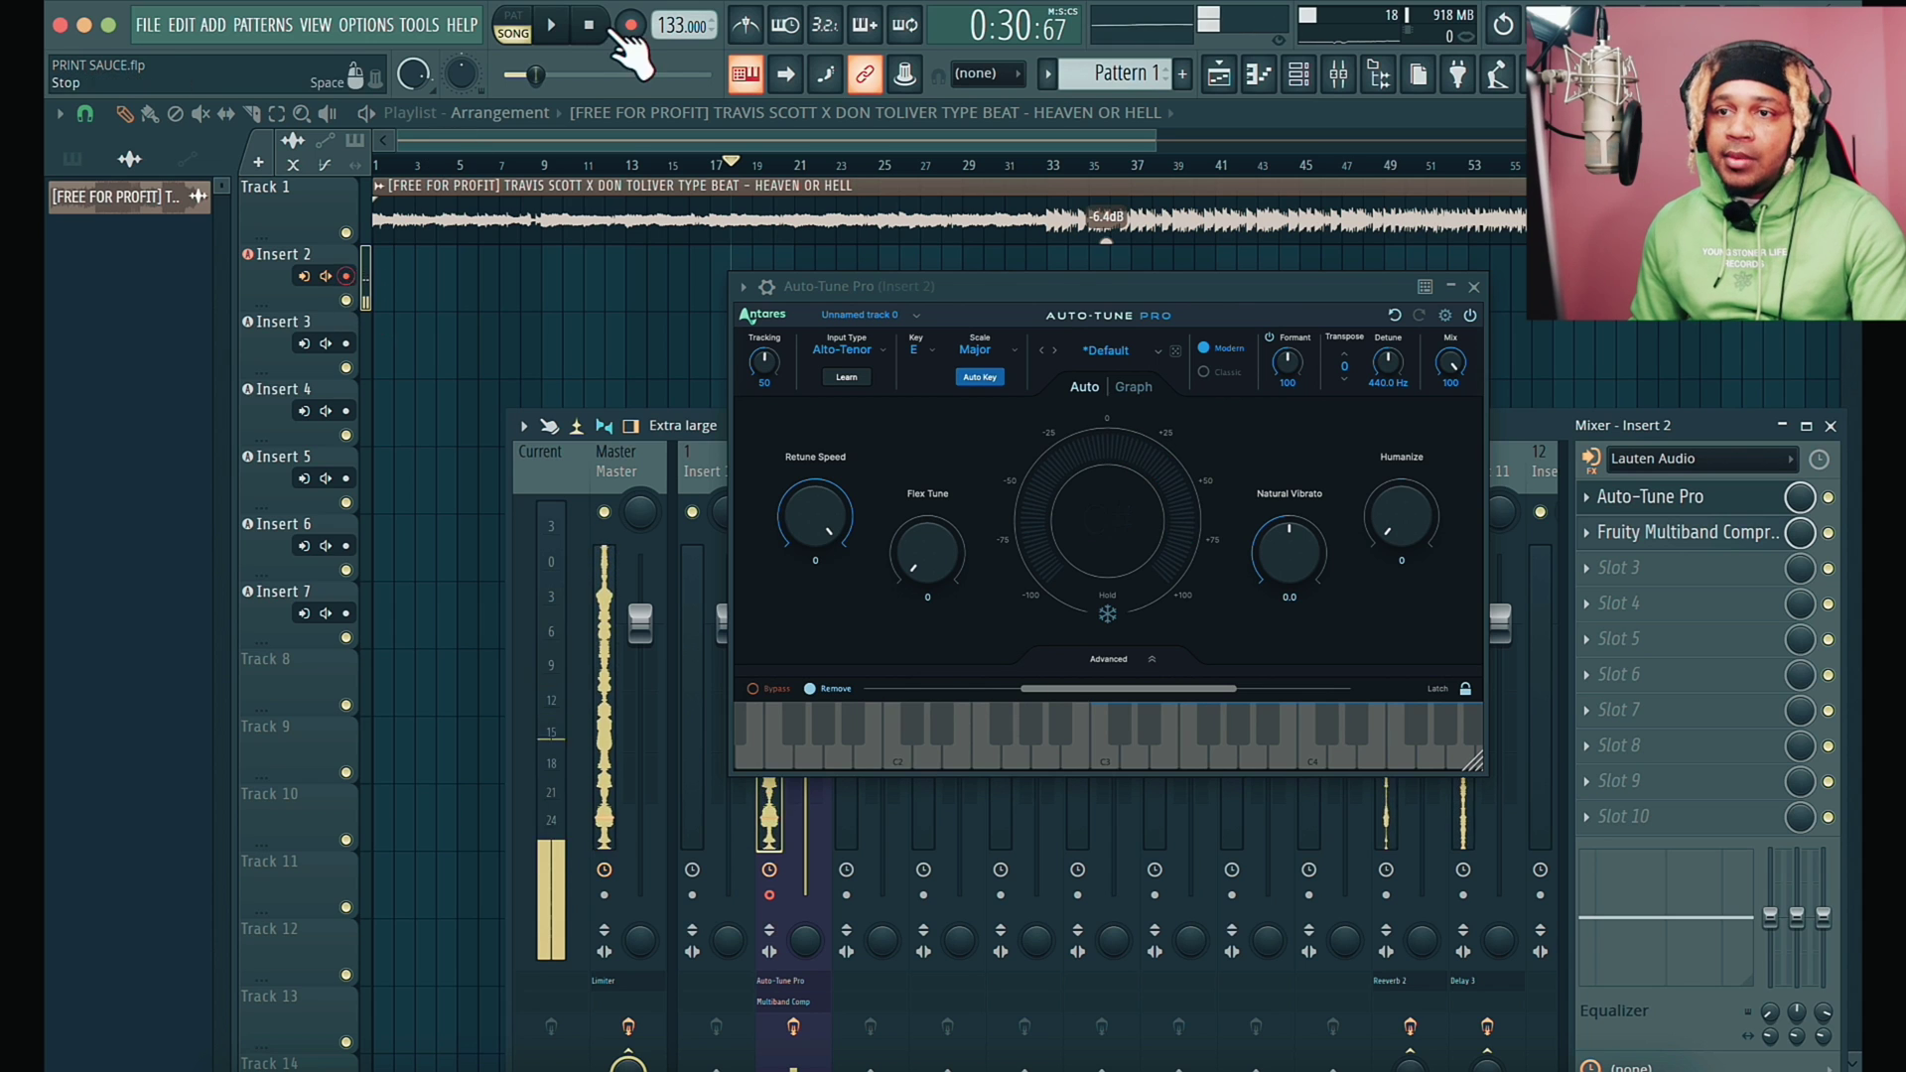
Enable recording in the transport and check its recording options for the vocal take on Insert 2
{"action": "left_click", "coordinate": [629, 27]}
{"action": "left_click", "coordinate": [934, 714]}
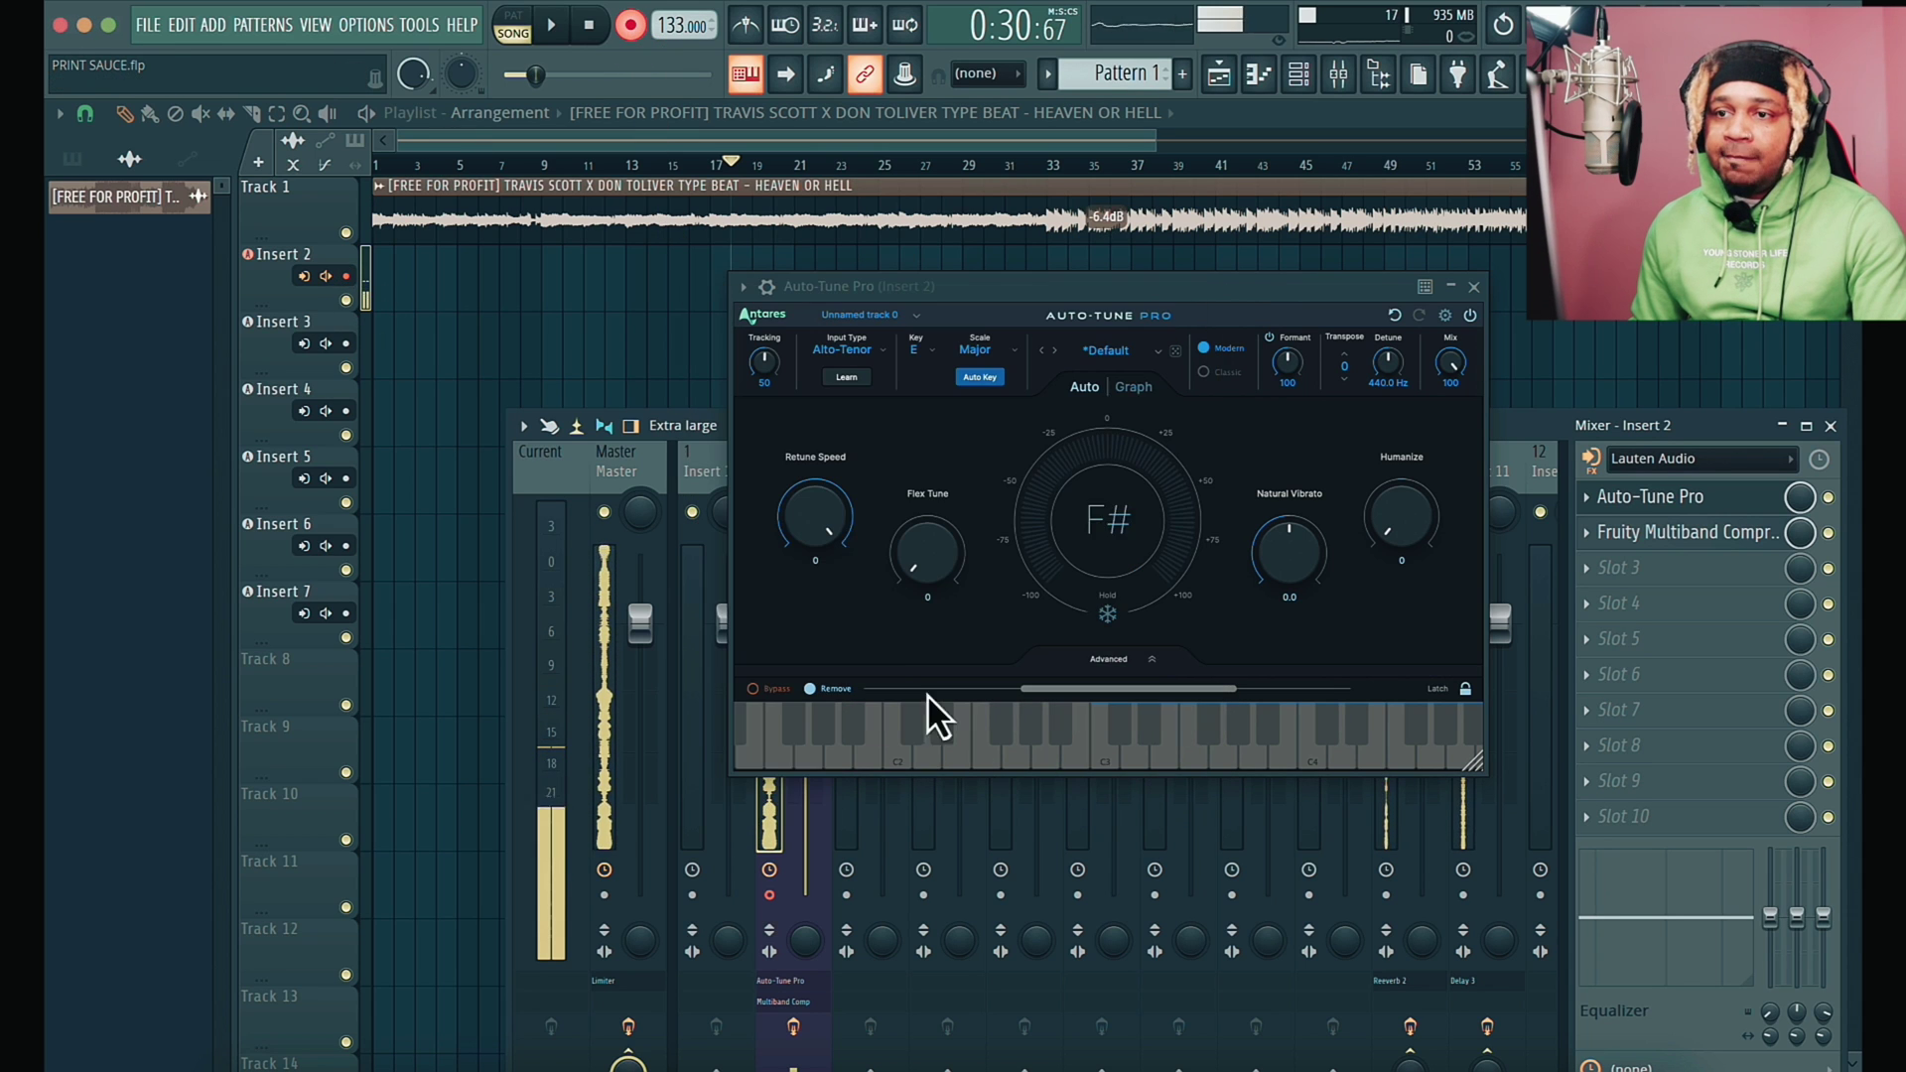
{"action": "right_click", "coordinate": [626, 26]}
{"action": "left_click", "coordinate": [648, 57]}
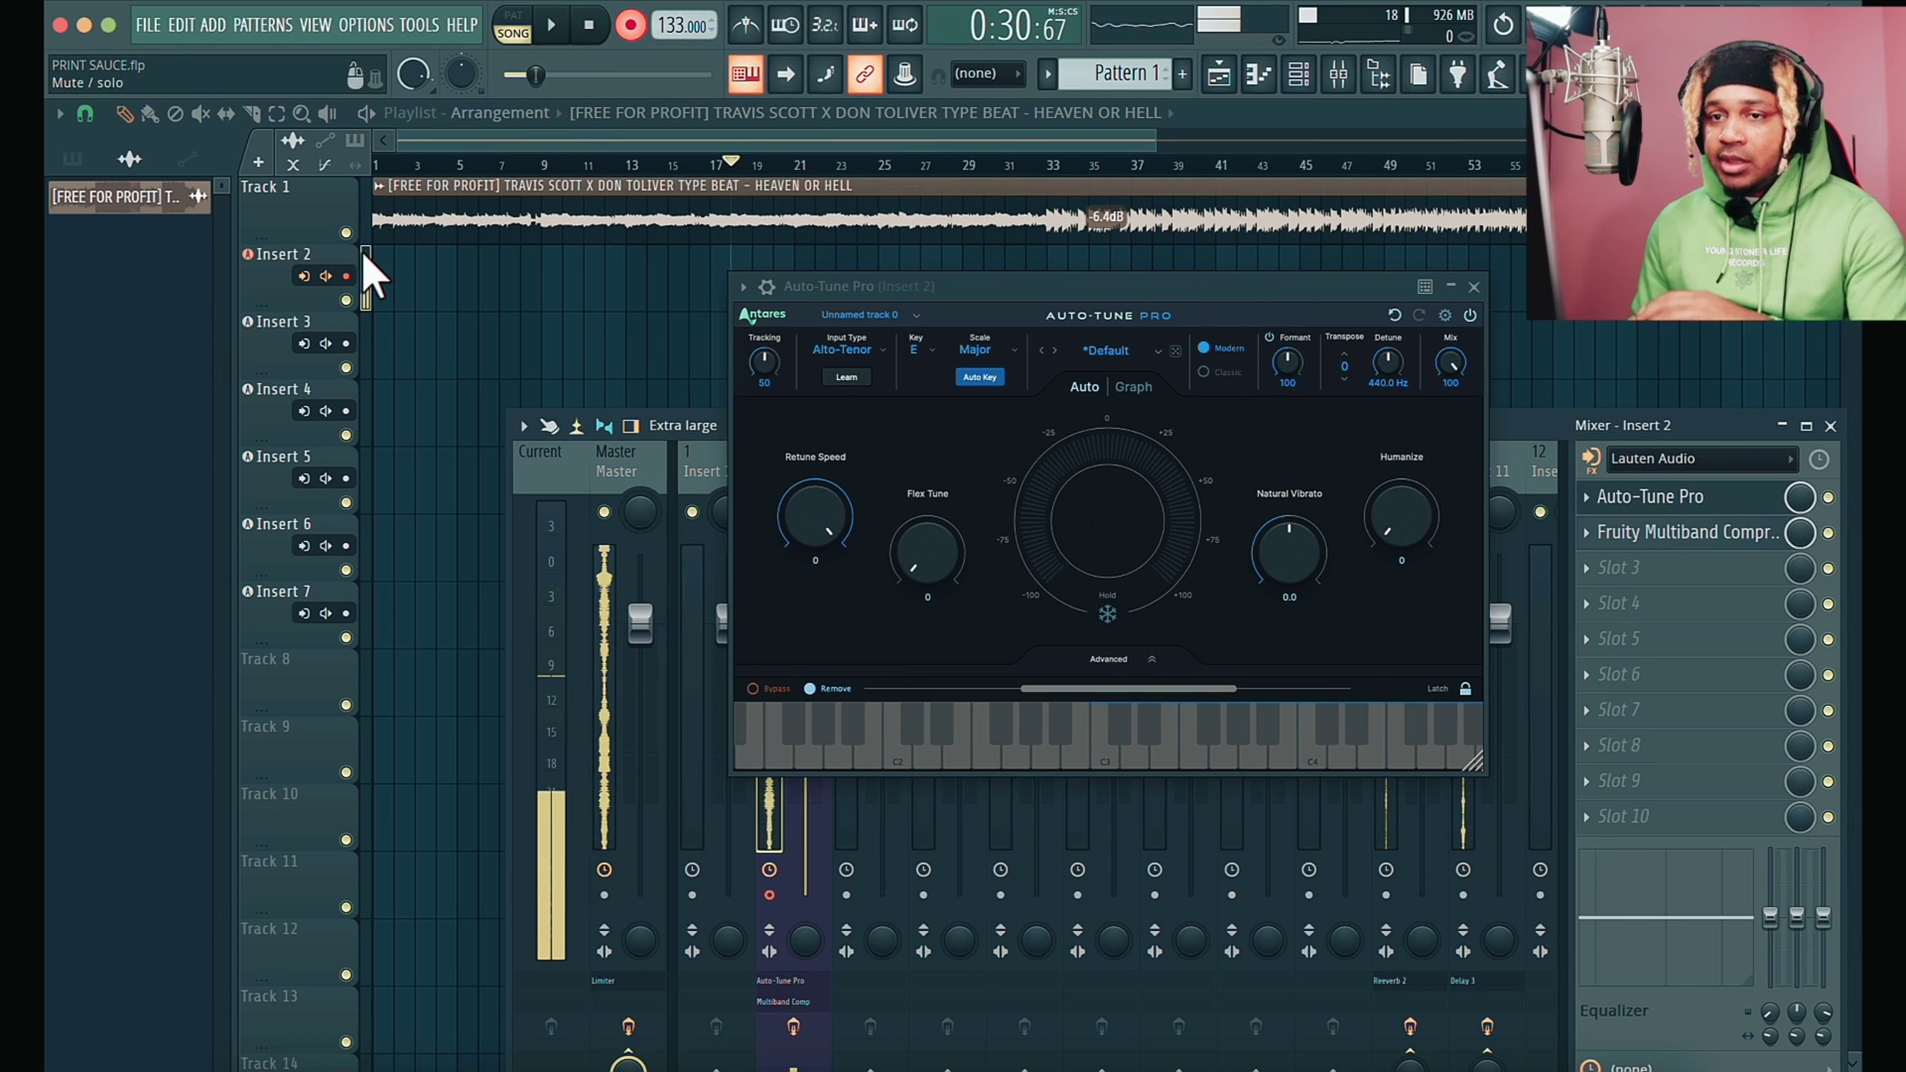
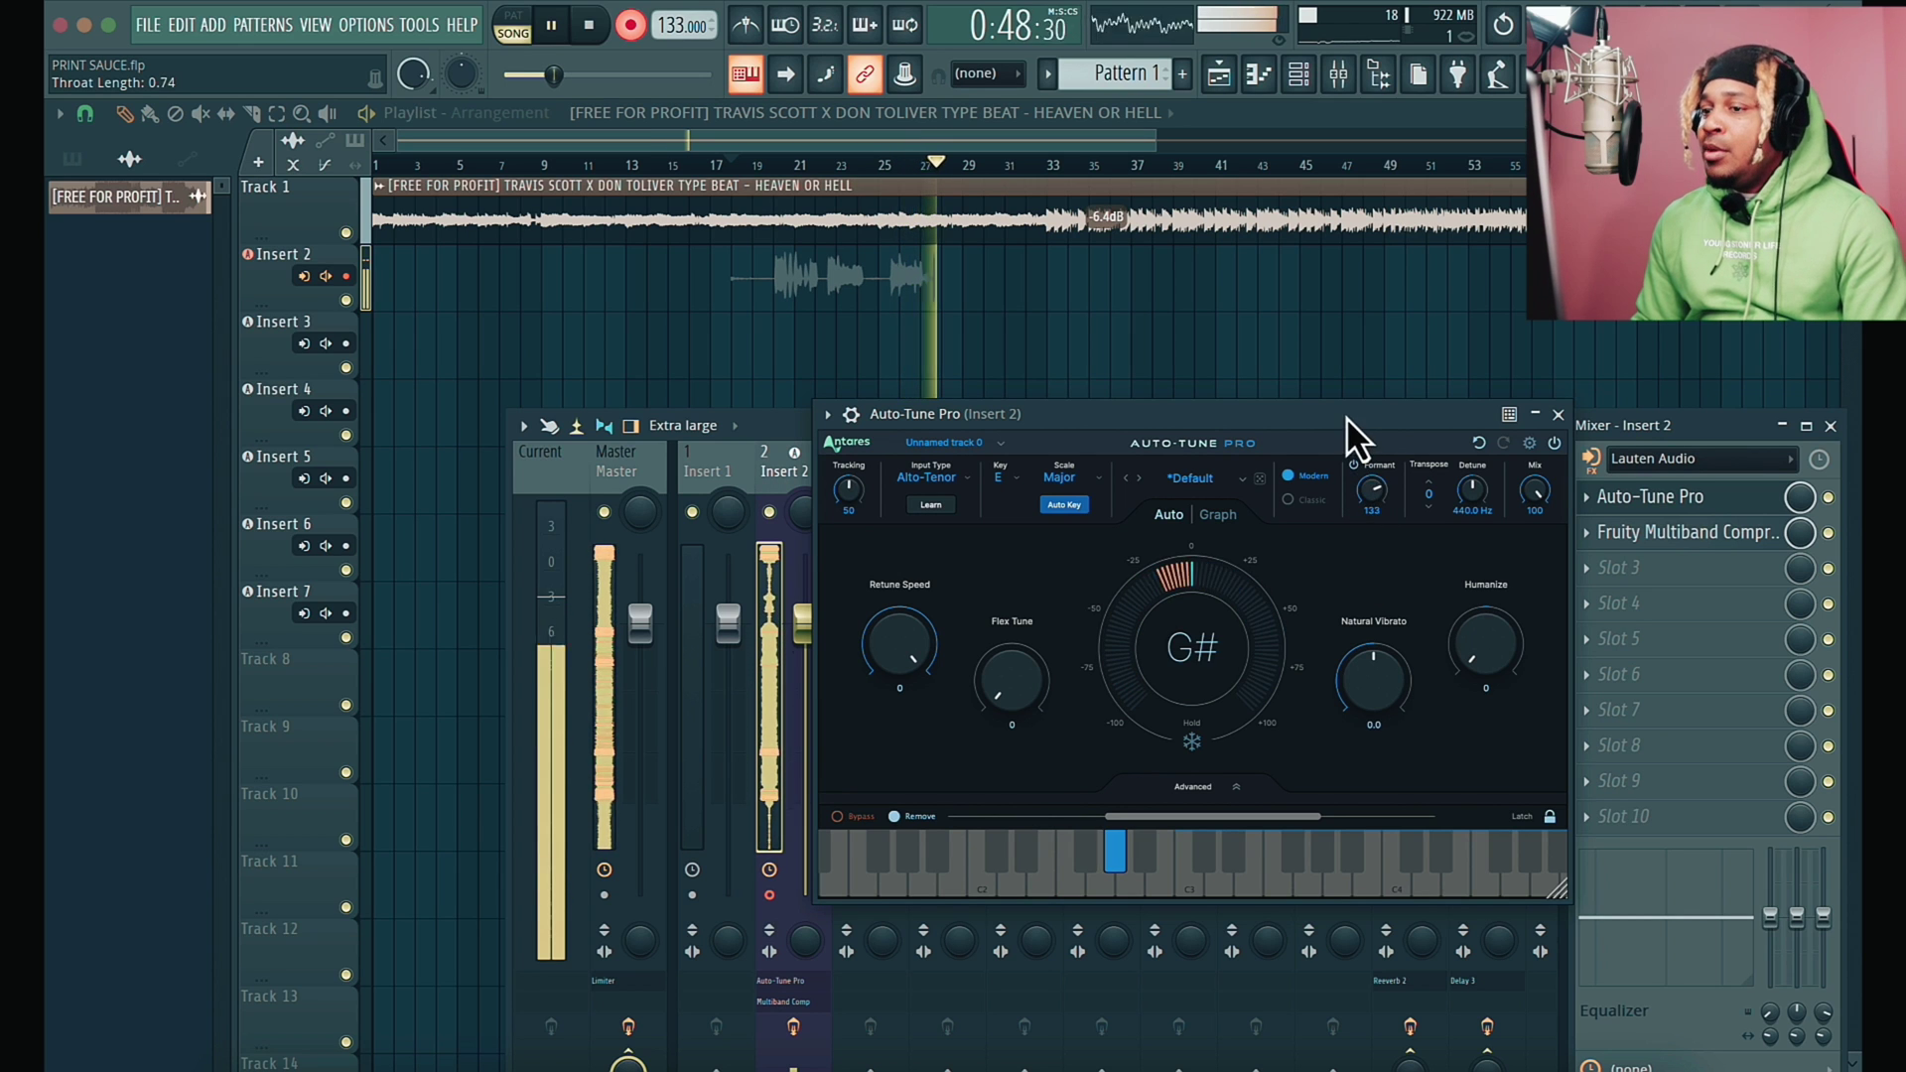
Record a vocal take on Insert 2 while trying Auto-Tune Pro's Formant and Transpose controls, and end the recording
{"action": "mouse_move", "coordinate": [1346, 417]}
{"action": "left_mouse_down"}
{"action": "mouse_move", "coordinate": [1353, 341]}
{"action": "mouse_move", "coordinate": [1379, 407]}
{"action": "left_mouse_up"}
{"action": "mouse_move", "coordinate": [1386, 479]}
{"action": "left_mouse_down"}
{"action": "mouse_move", "coordinate": [1365, 401]}
{"action": "mouse_move", "coordinate": [1362, 509]}
{"action": "mouse_move", "coordinate": [1361, 491]}
{"action": "left_mouse_up"}
{"action": "double_click", "coordinate": [1364, 492]}
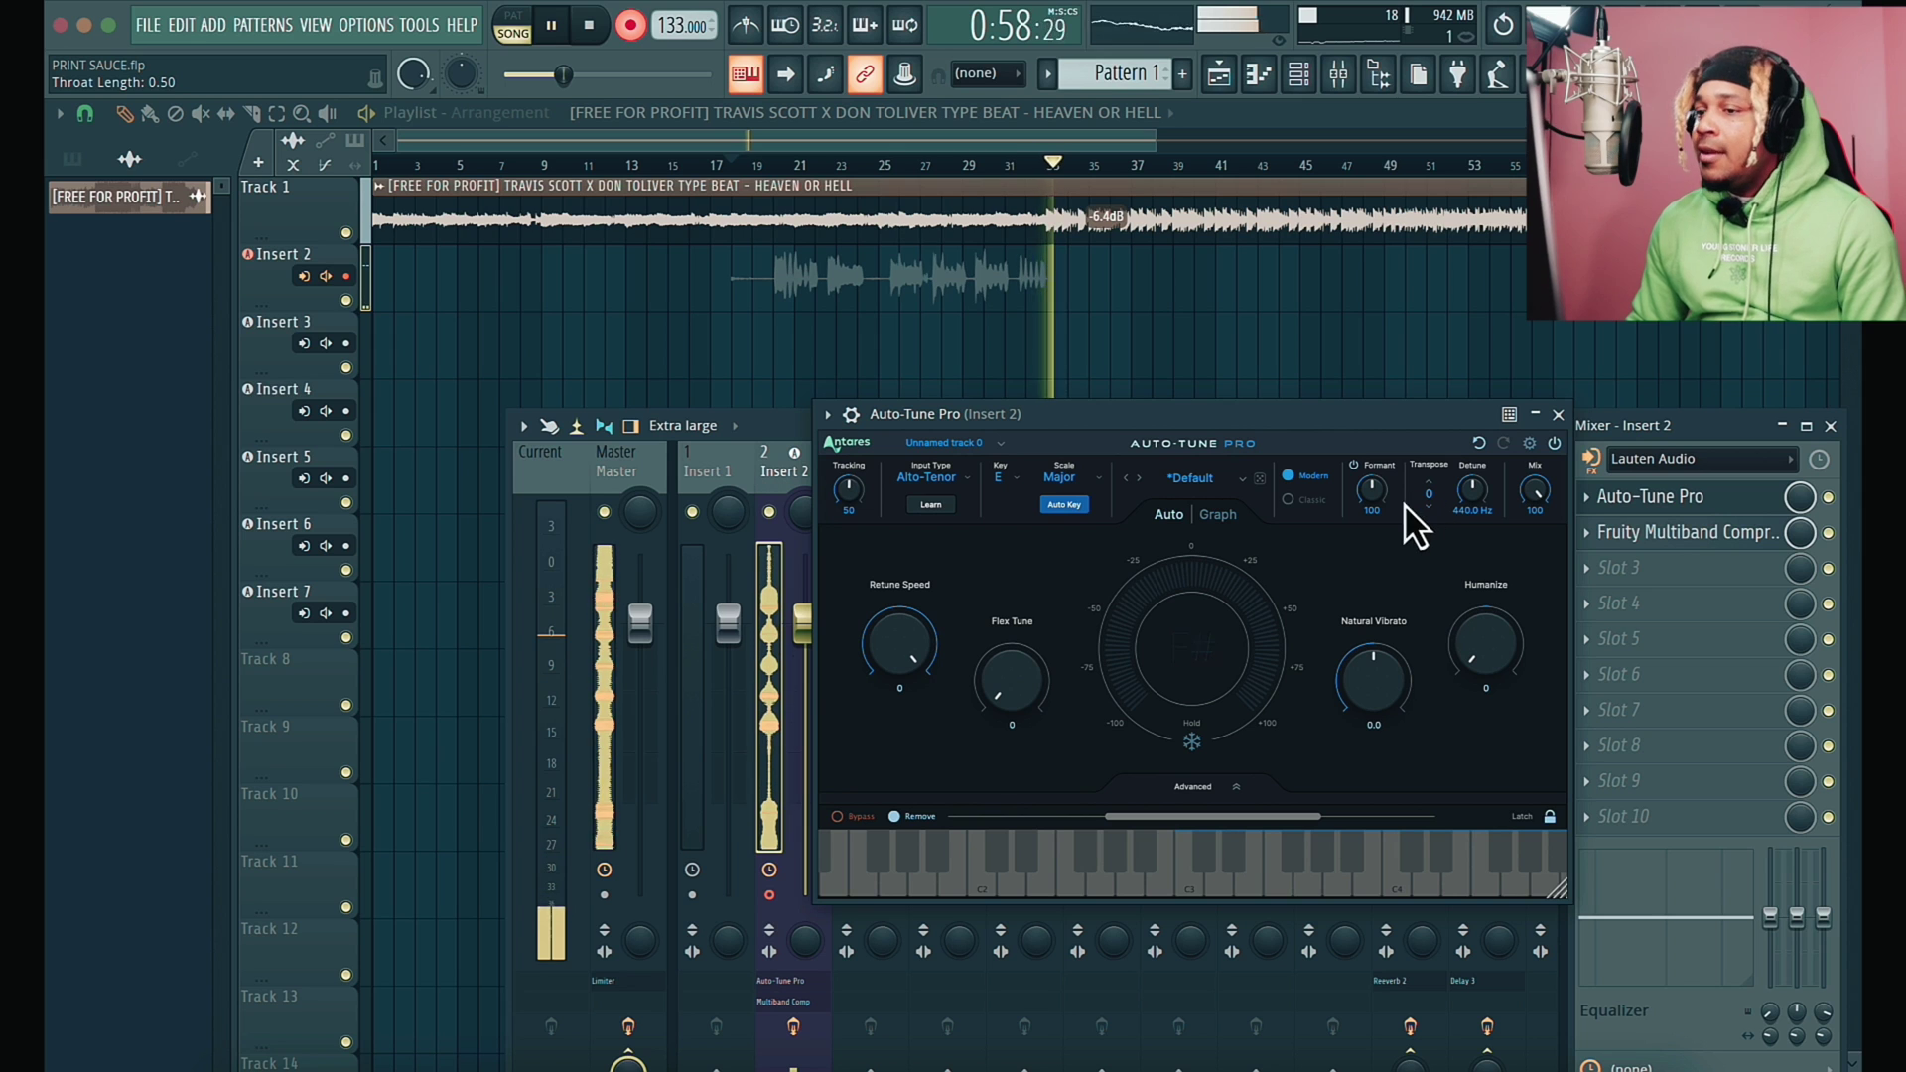
{"action": "left_click_drag", "start_coordinate": [1428, 492], "coordinate": [1404, 582]}
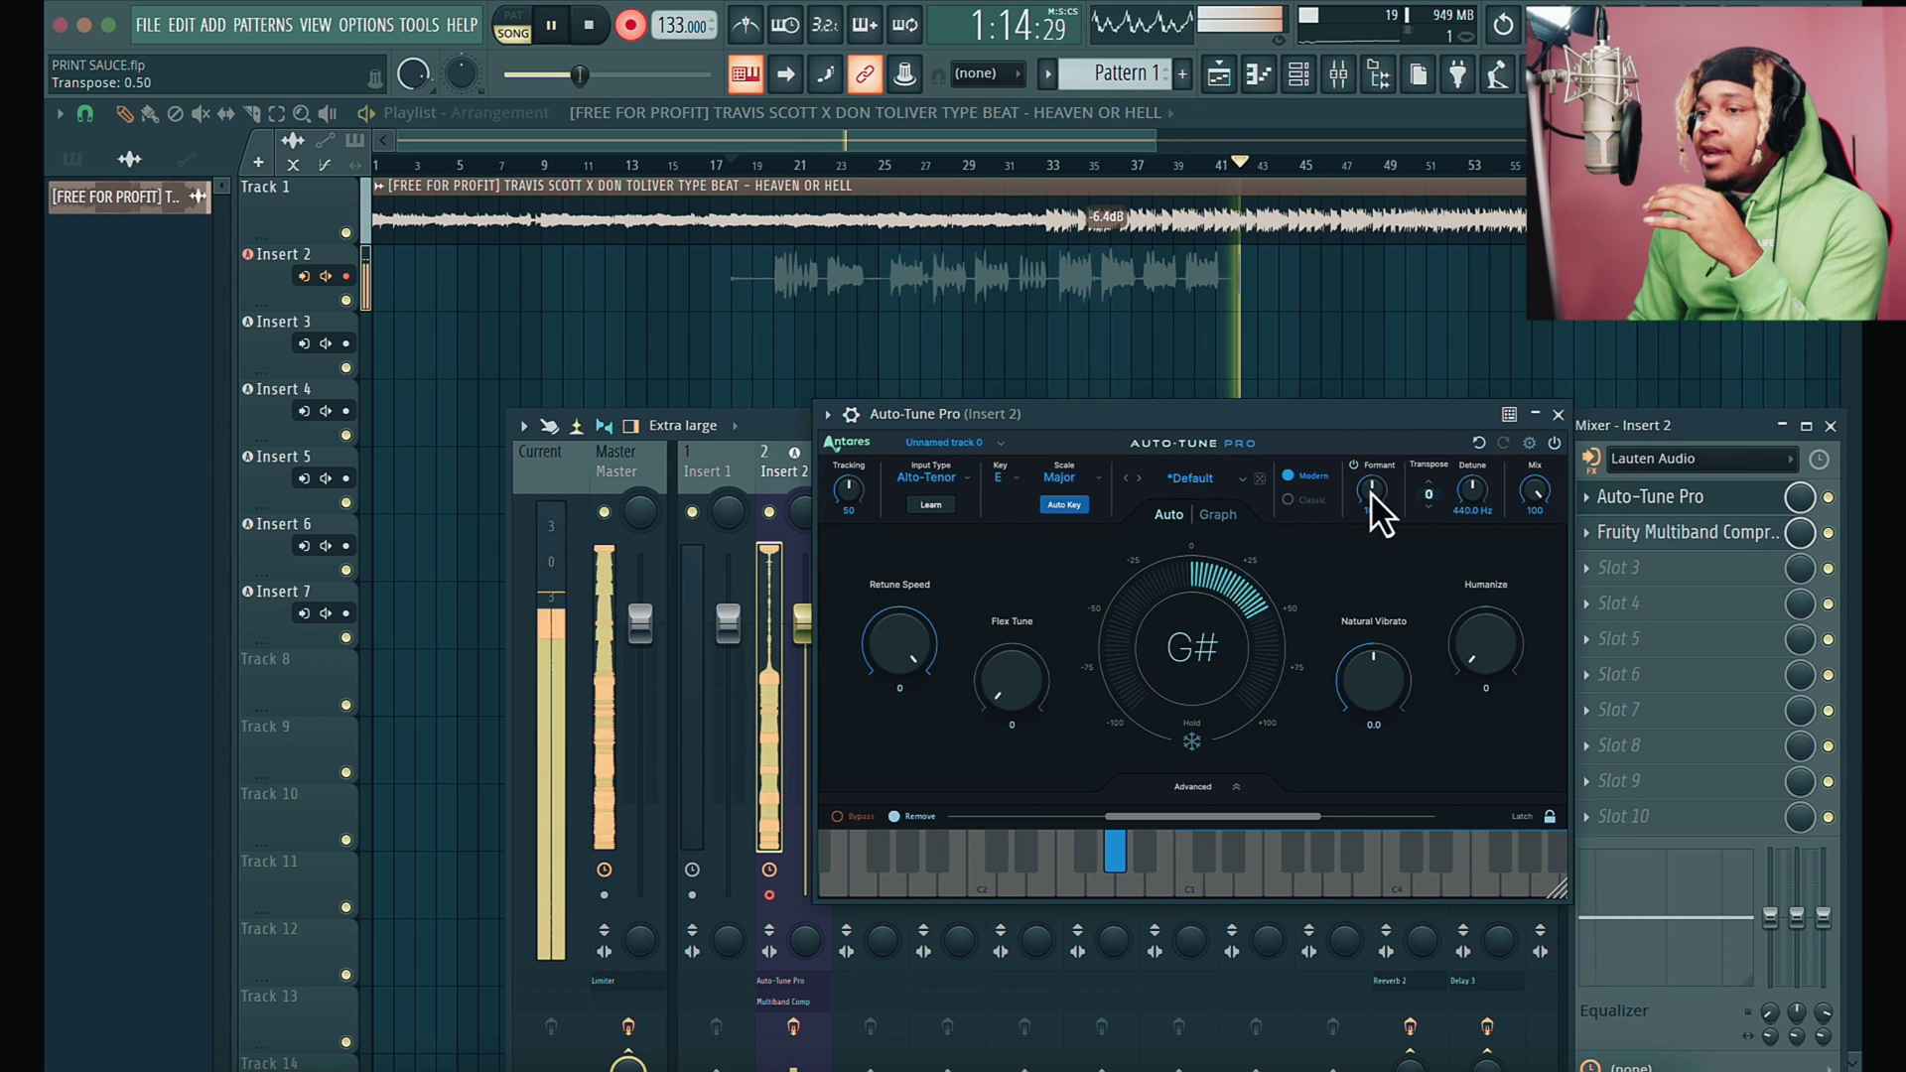
{"action": "mouse_move", "coordinate": [1370, 492]}
{"action": "left_mouse_down"}
{"action": "mouse_move", "coordinate": [1367, 443]}
{"action": "mouse_move", "coordinate": [1366, 509]}
{"action": "mouse_move", "coordinate": [1360, 469]}
{"action": "left_mouse_up"}
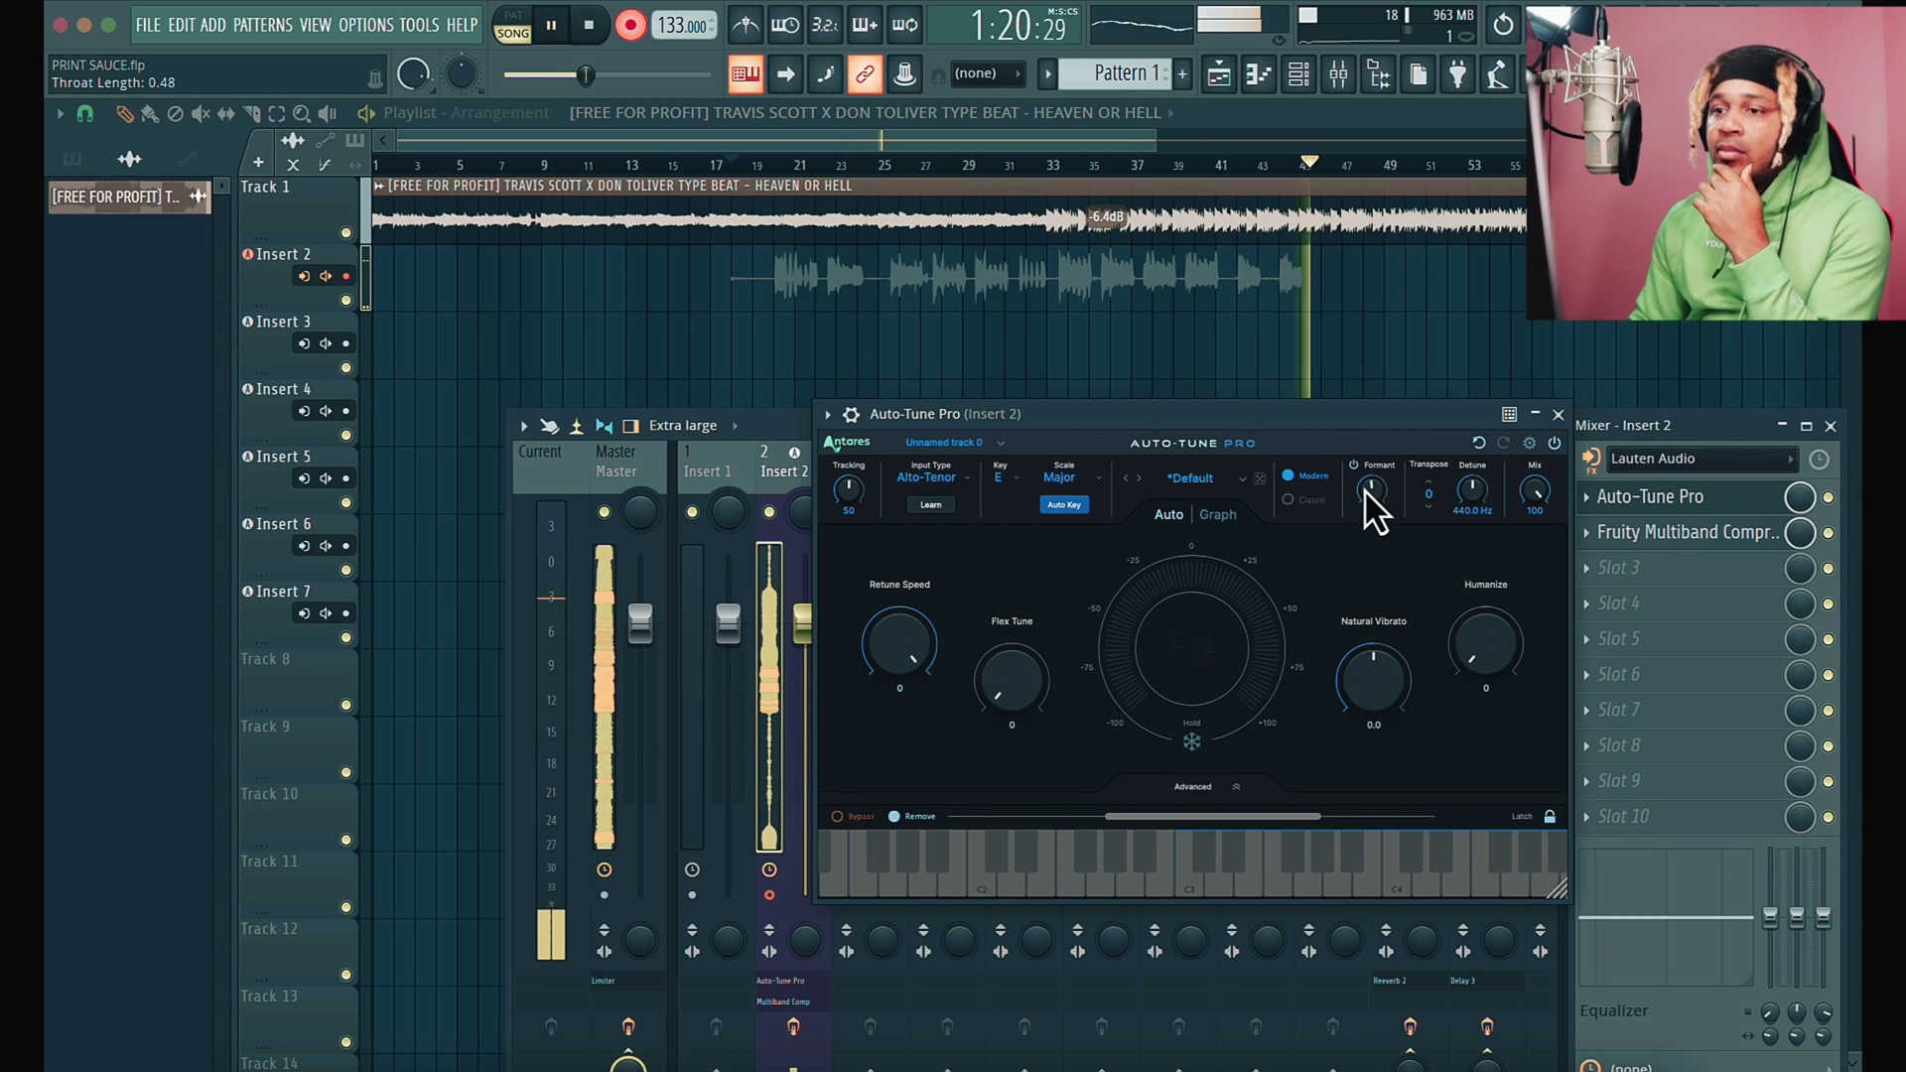
{"action": "mouse_move", "coordinate": [1364, 493]}
{"action": "left_mouse_down"}
{"action": "mouse_move", "coordinate": [1391, 402]}
{"action": "mouse_move", "coordinate": [1369, 510]}
{"action": "left_mouse_up"}
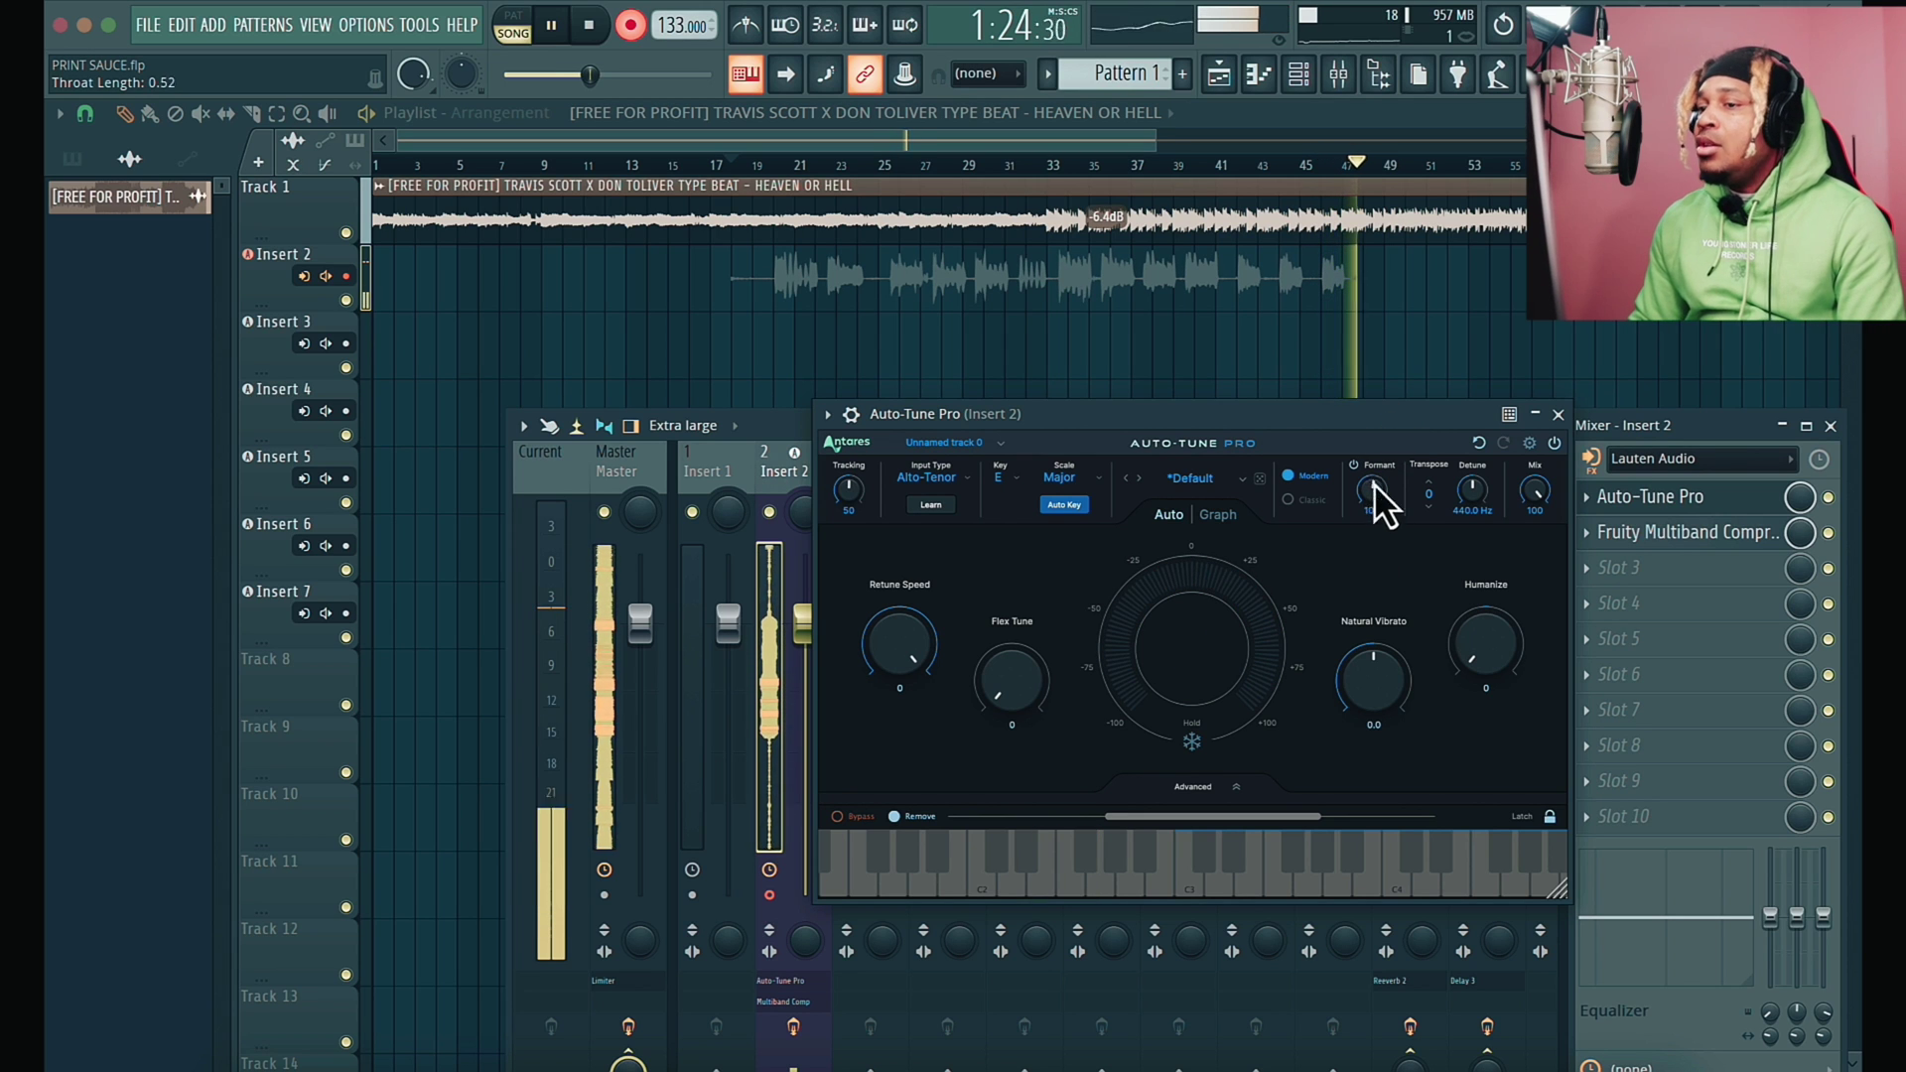
{"action": "key", "text": "space"}
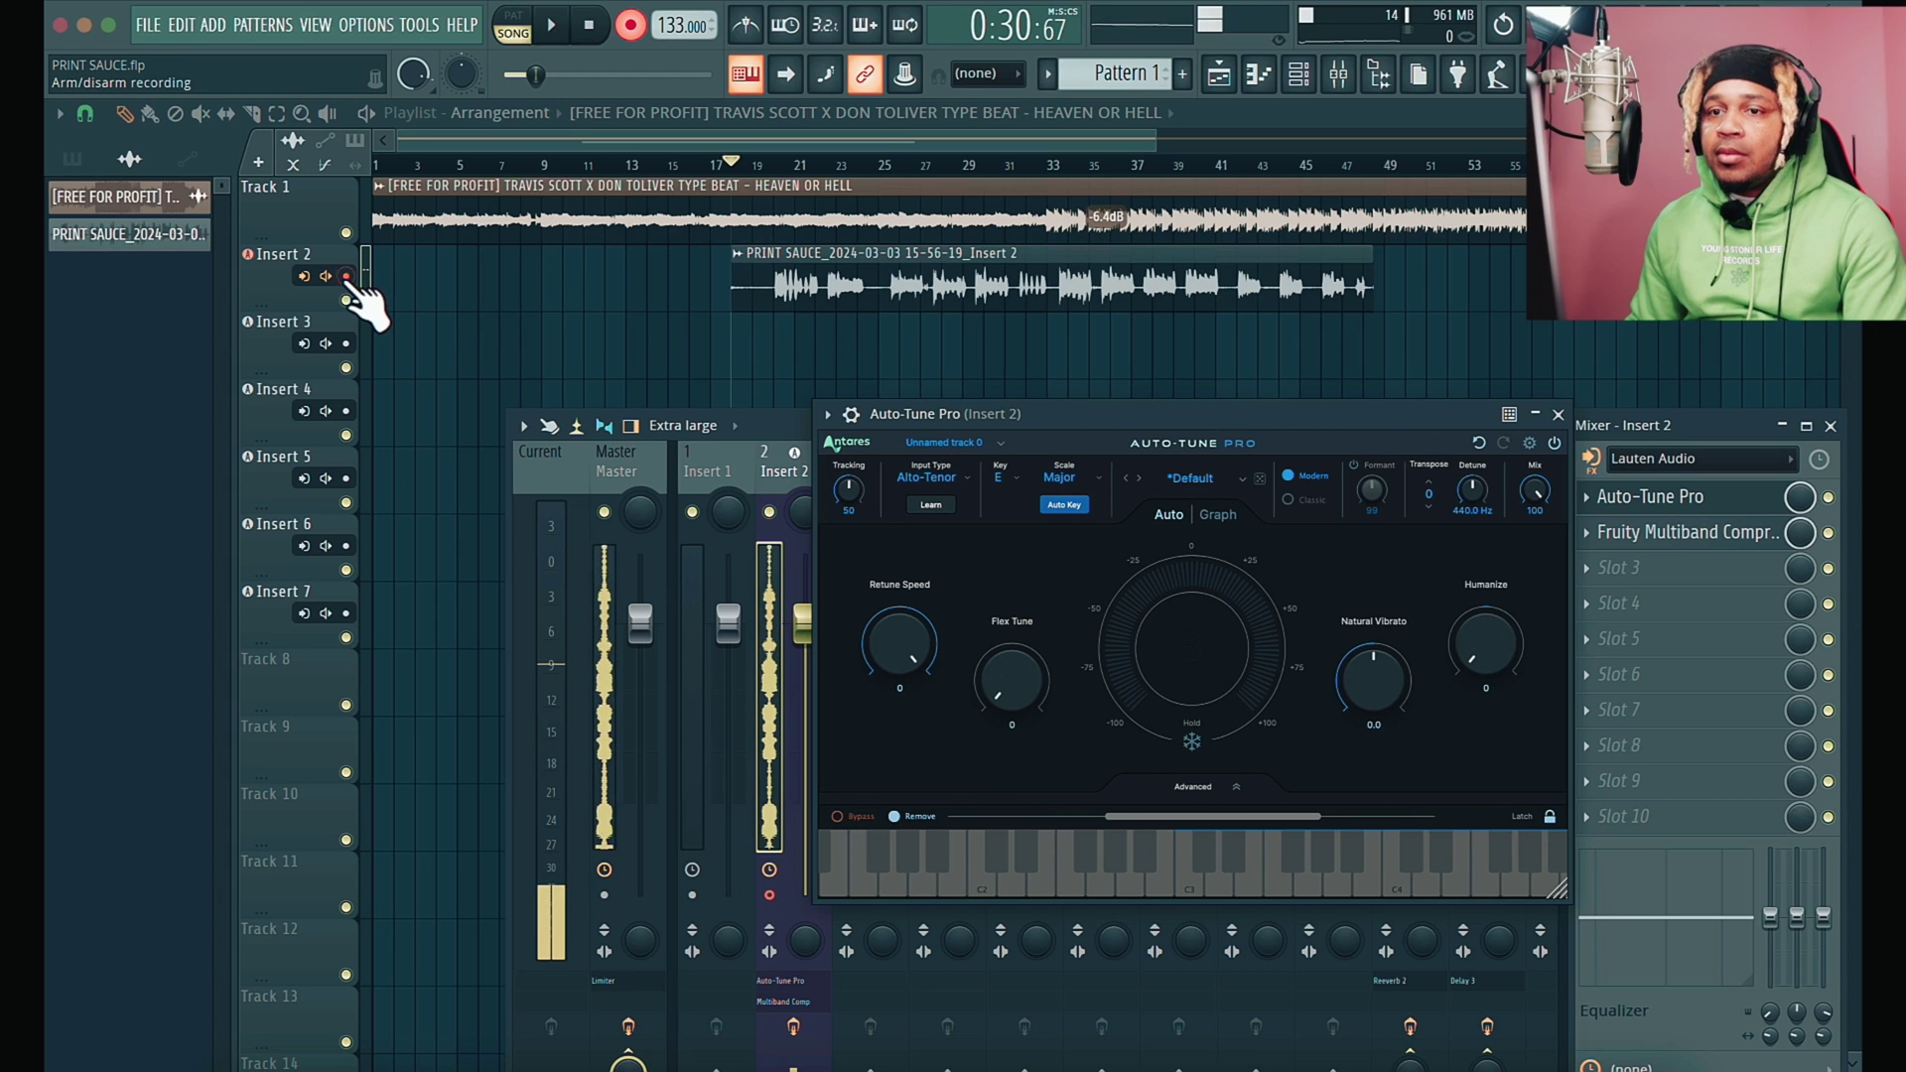
Disarm the Insert 2 track and move the recorded vocal clip down to the Insert 3 track
{"action": "left_click", "coordinate": [834, 296]}
{"action": "left_click_drag", "start_coordinate": [833, 359], "coordinate": [830, 374]}
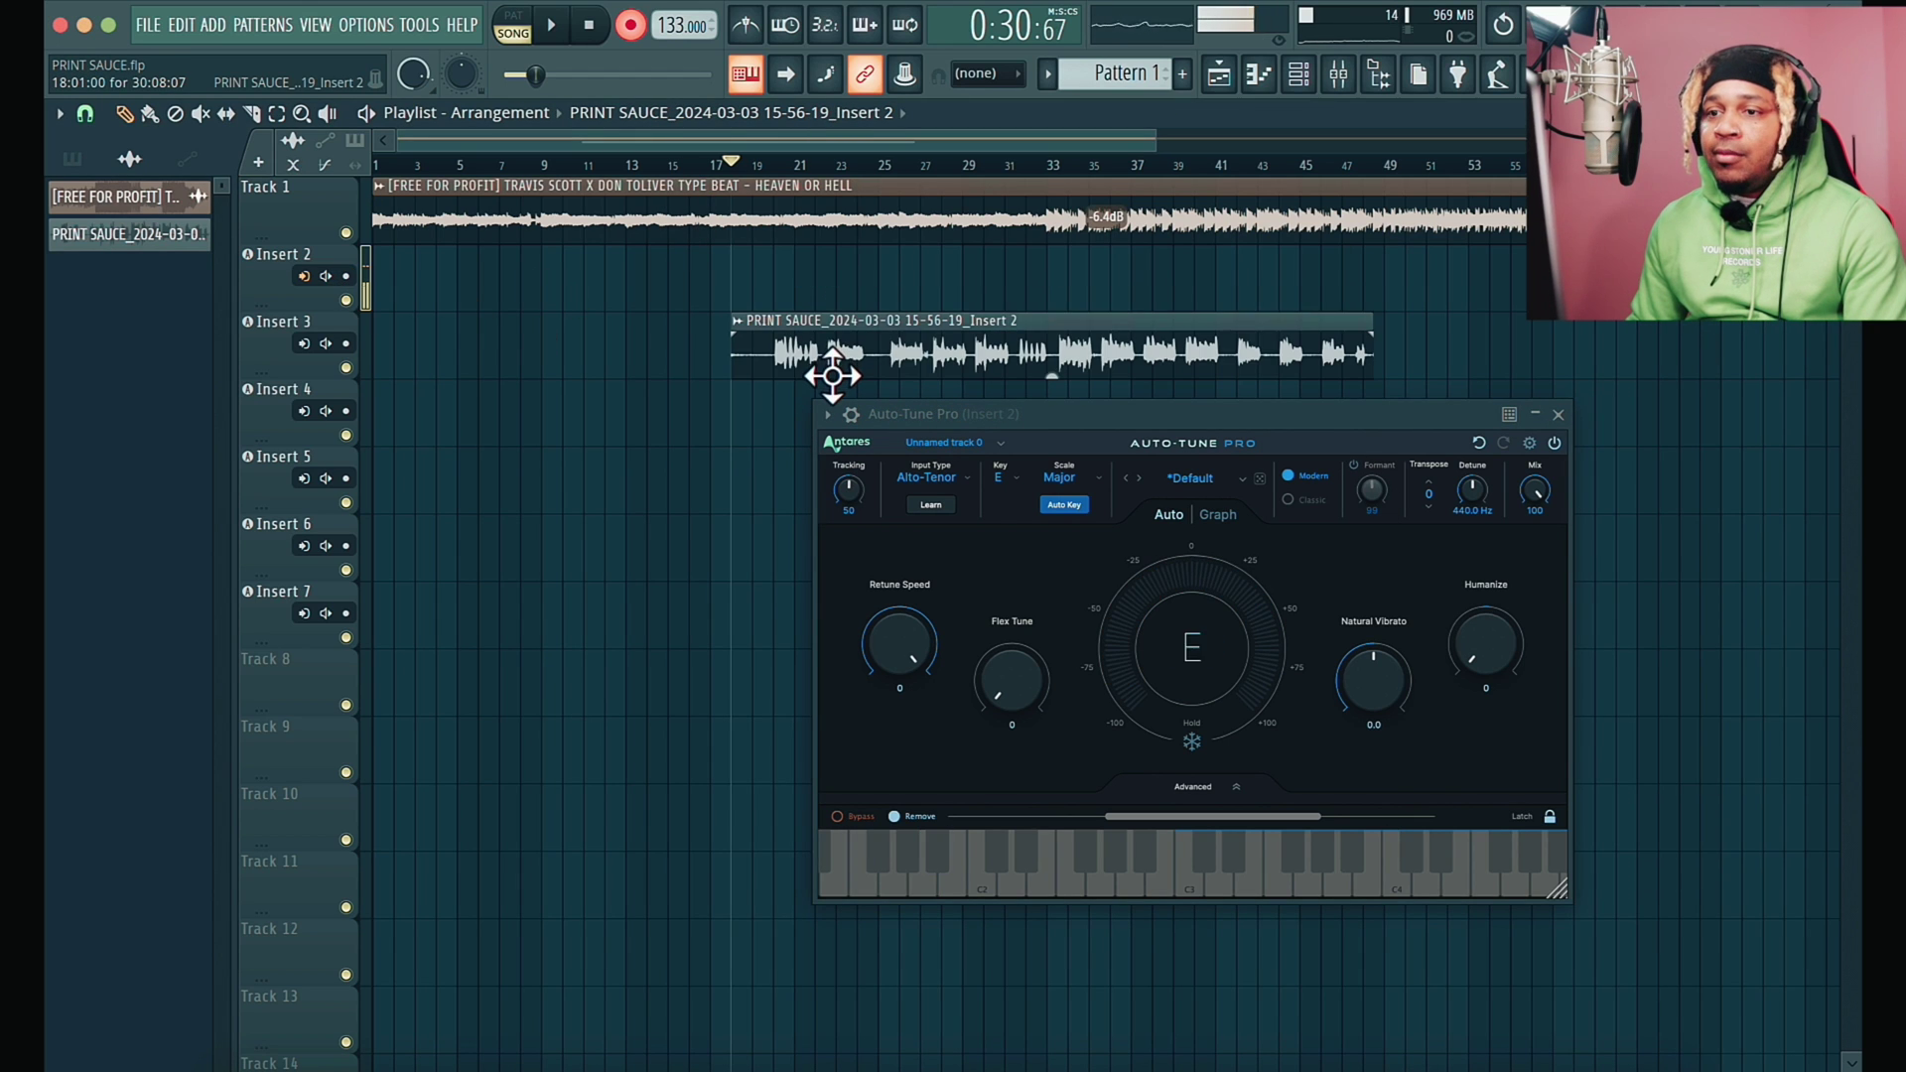
Show the mixer, reposition it and Auto-Tune Pro, and select Insert 3 to compare its effect slots with Insert 2
{"action": "left_click", "coordinate": [1340, 75]}
{"action": "left_click_drag", "start_coordinate": [1033, 421], "coordinate": [1374, 394]}
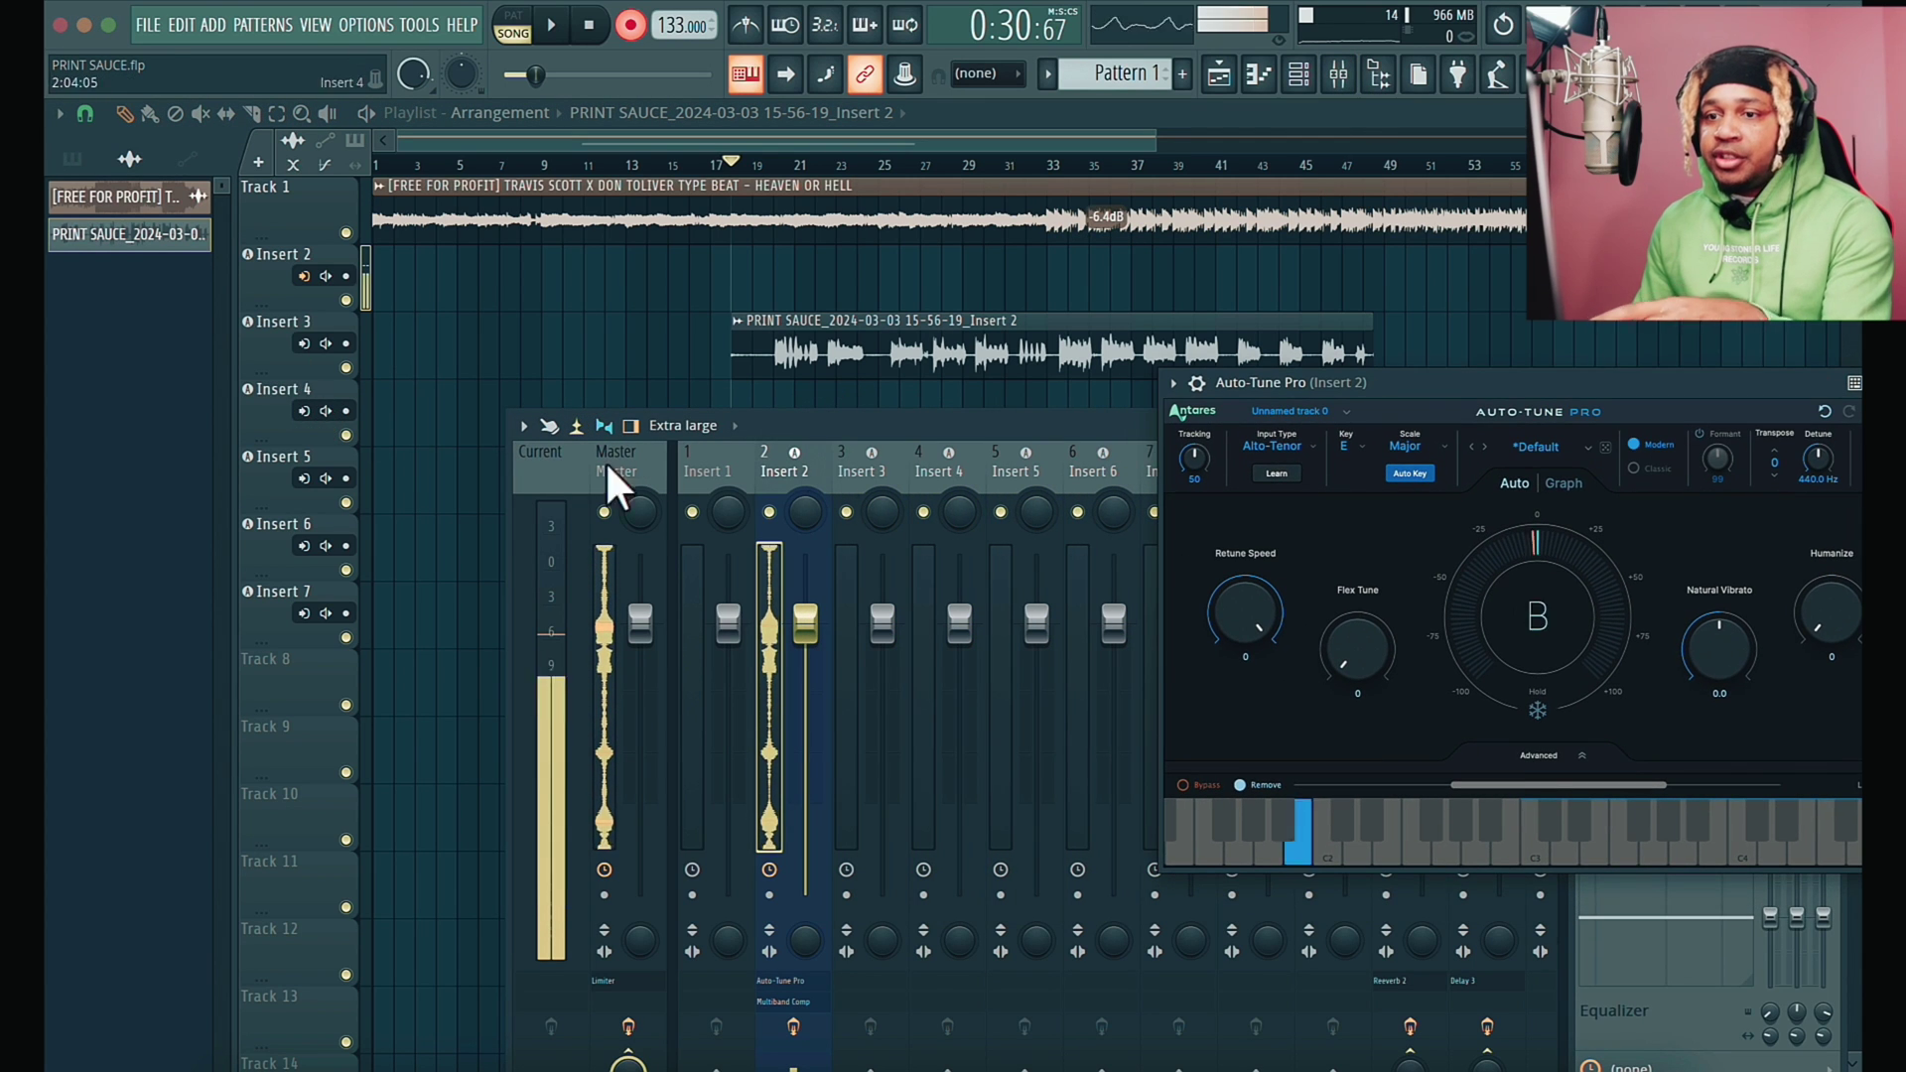
{"action": "left_click_drag", "start_coordinate": [918, 439], "coordinate": [745, 382]}
{"action": "left_click", "coordinate": [693, 417]}
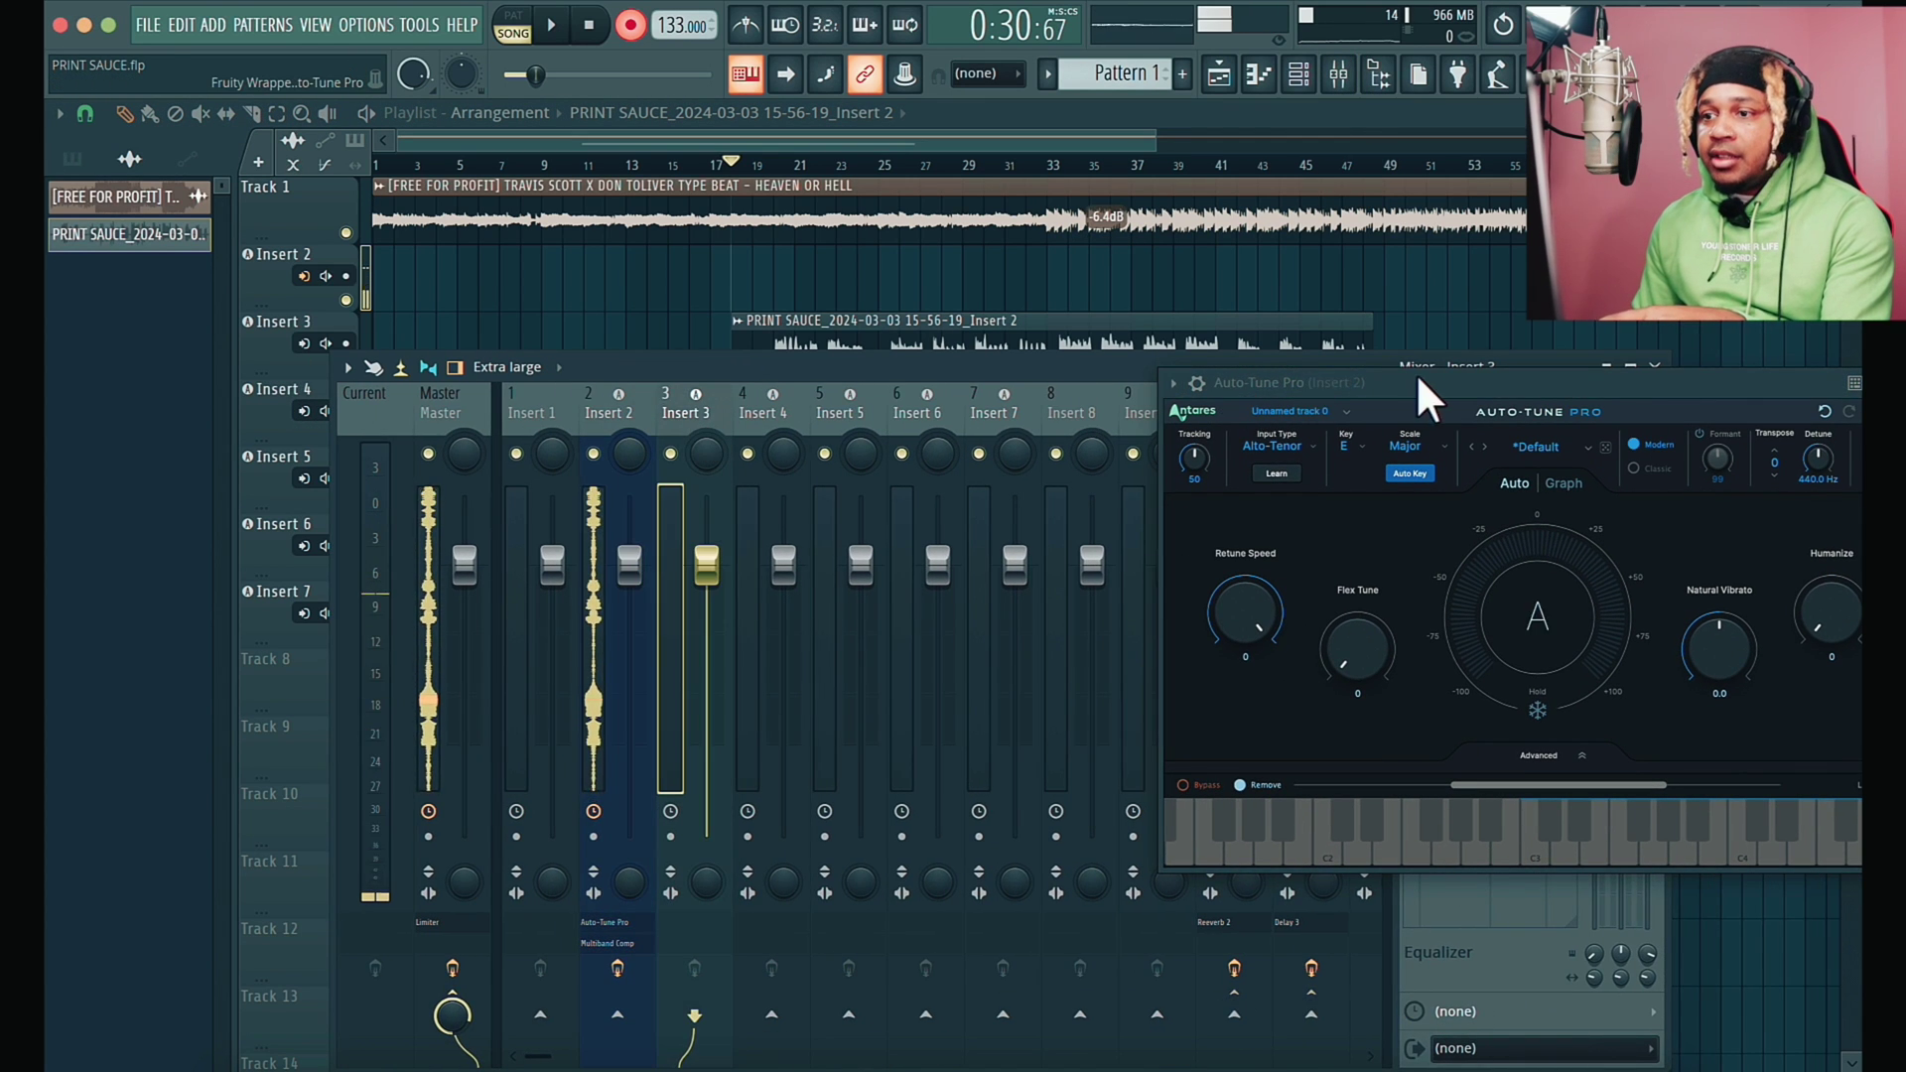
{"action": "left_click_drag", "start_coordinate": [1425, 397], "coordinate": [1096, 680]}
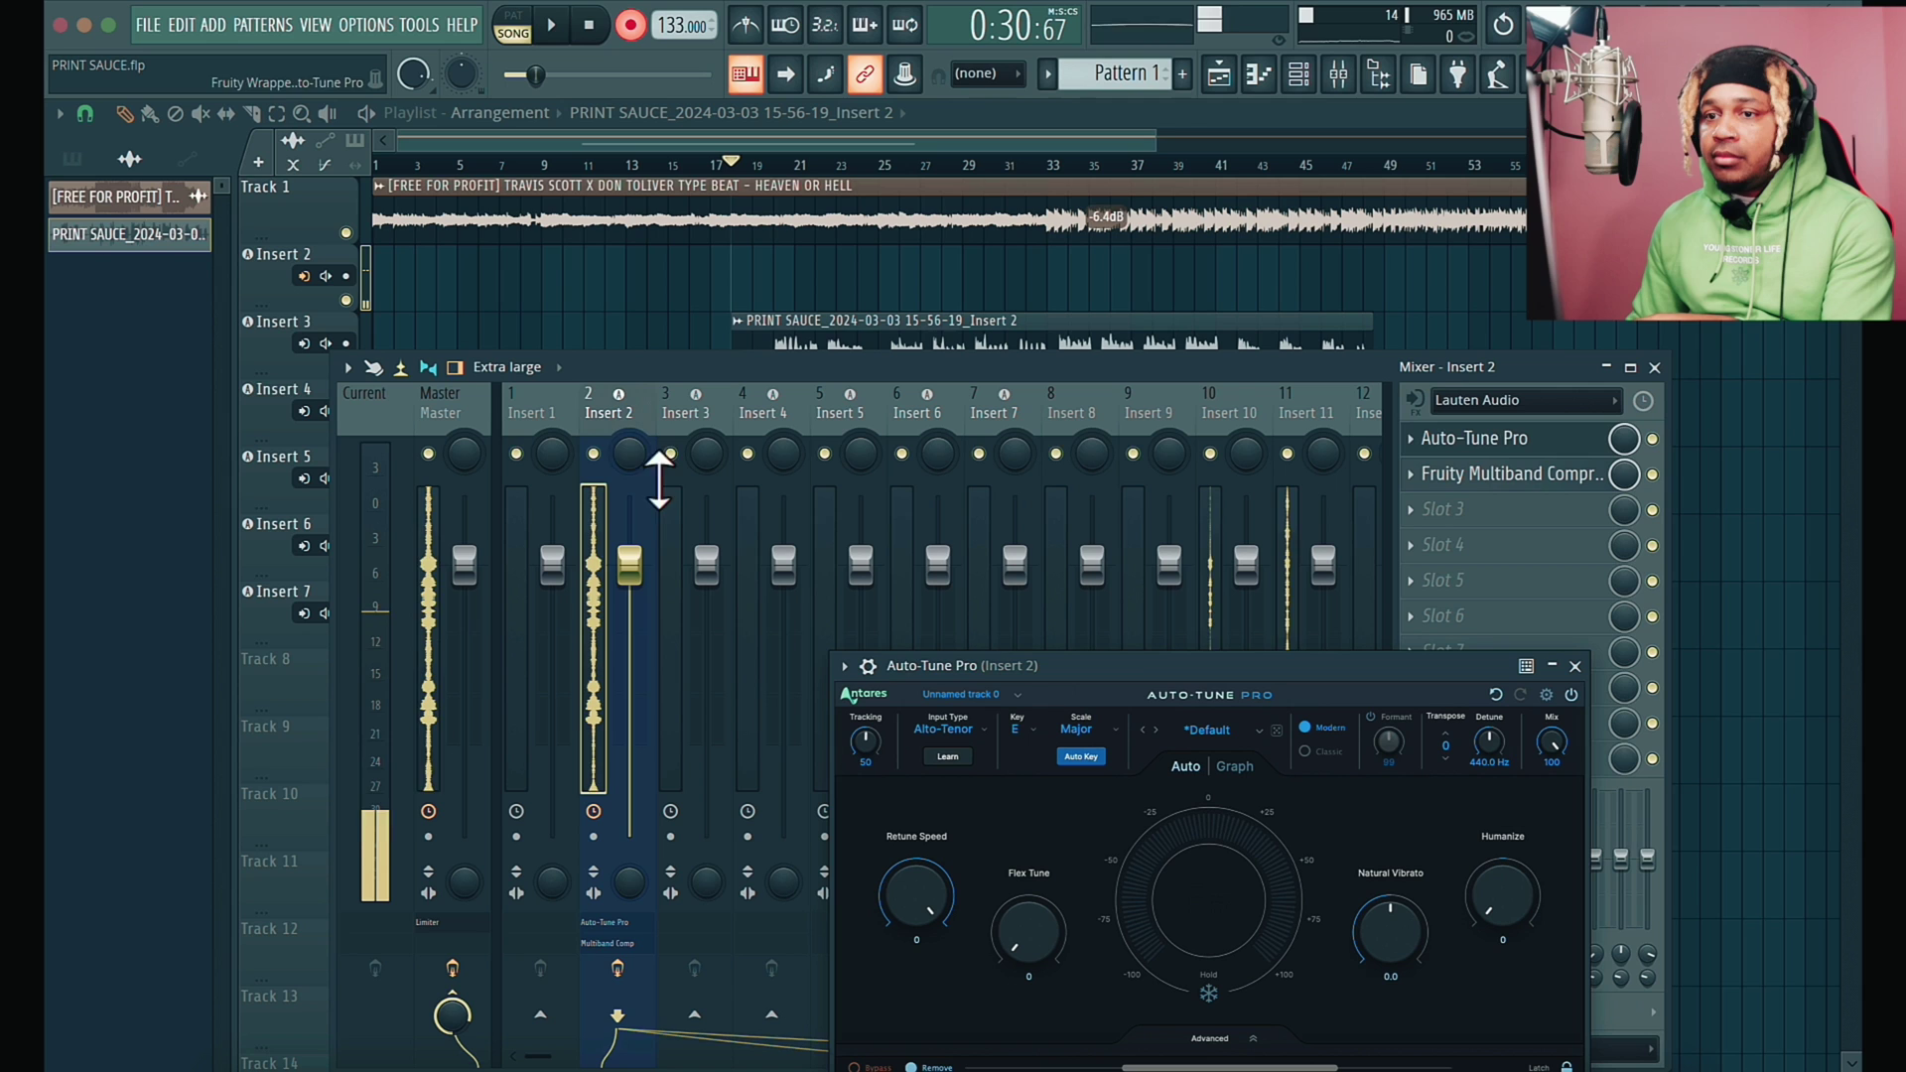
{"action": "left_click_drag", "start_coordinate": [1302, 671], "coordinate": [993, 699]}
{"action": "left_click", "coordinate": [684, 413]}
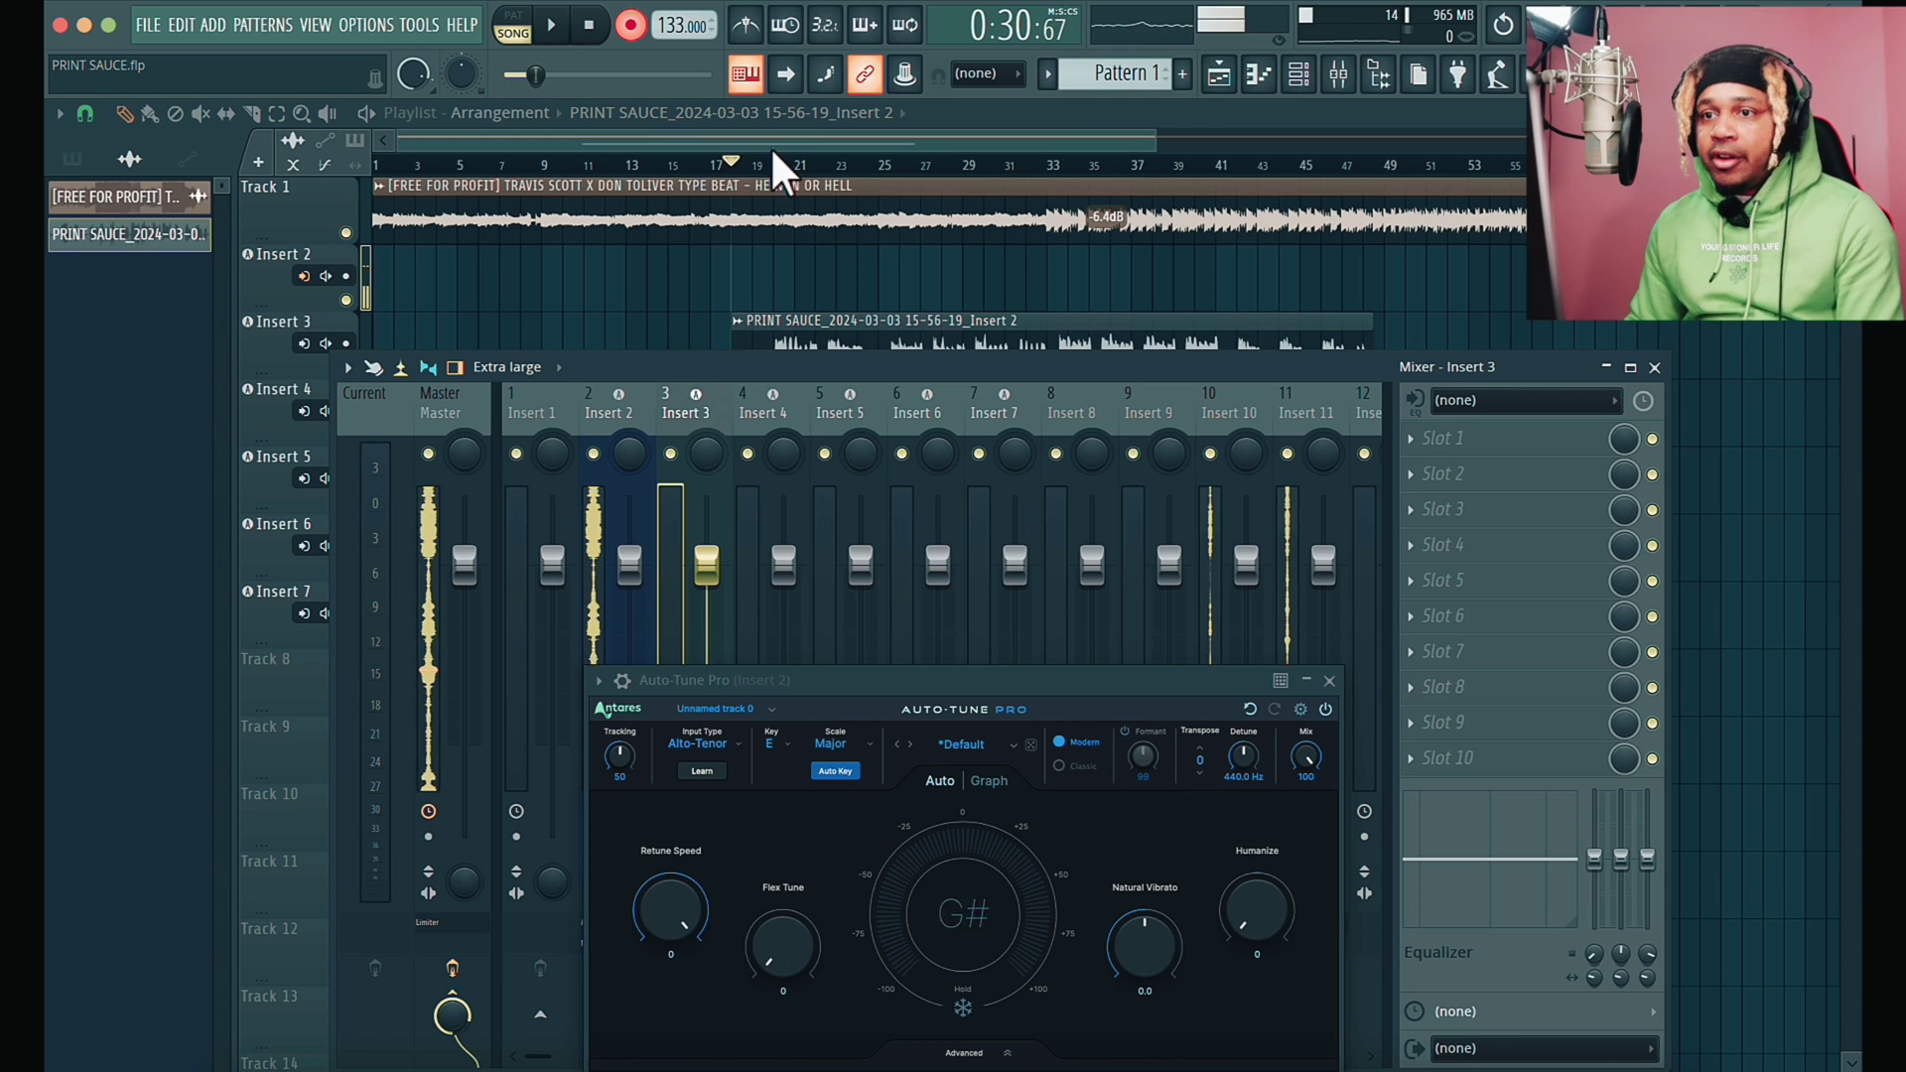
Play back the recorded vocal through Insert 3, closing Auto-Tune Pro and watching the Insert 3 mixer track, and stop playback
{"action": "key", "text": "space"}
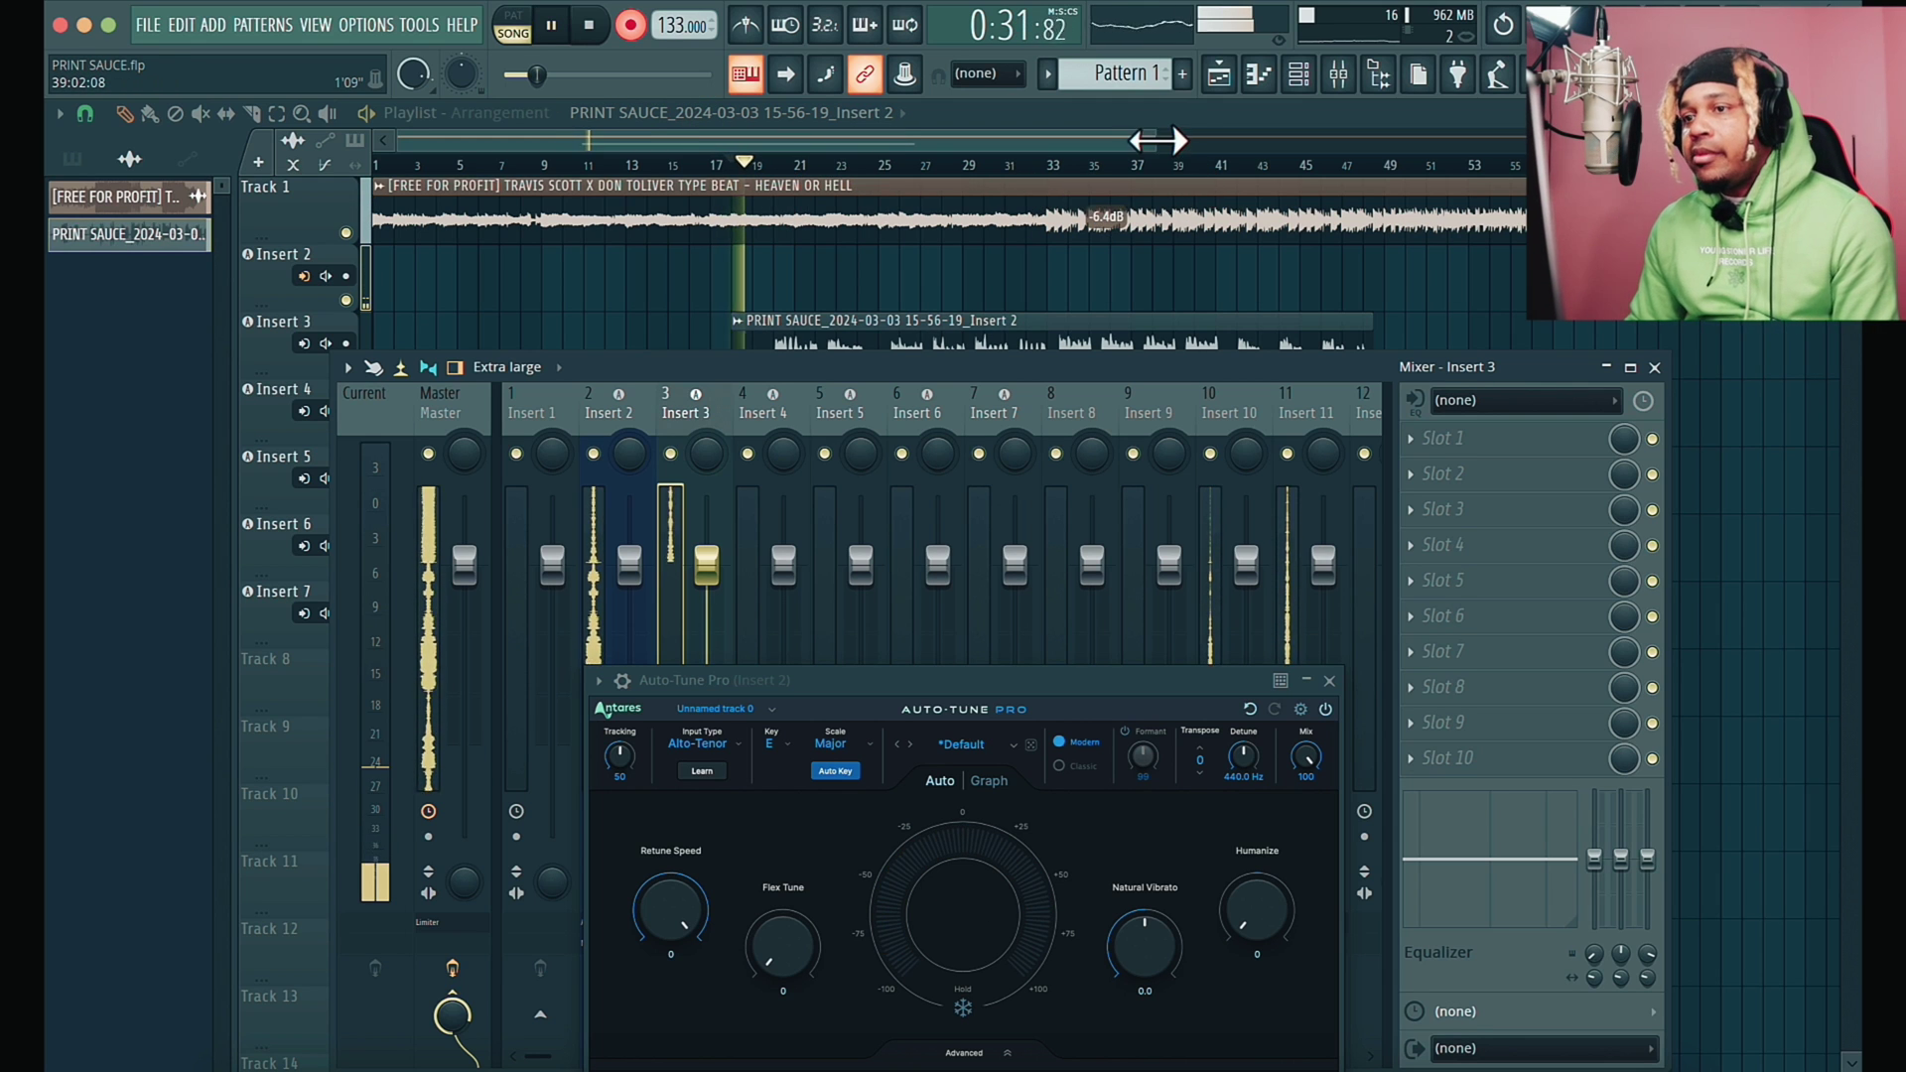
{"action": "key", "text": "F9"}
{"action": "left_click_drag", "start_coordinate": [1151, 140], "coordinate": [1015, 140]}
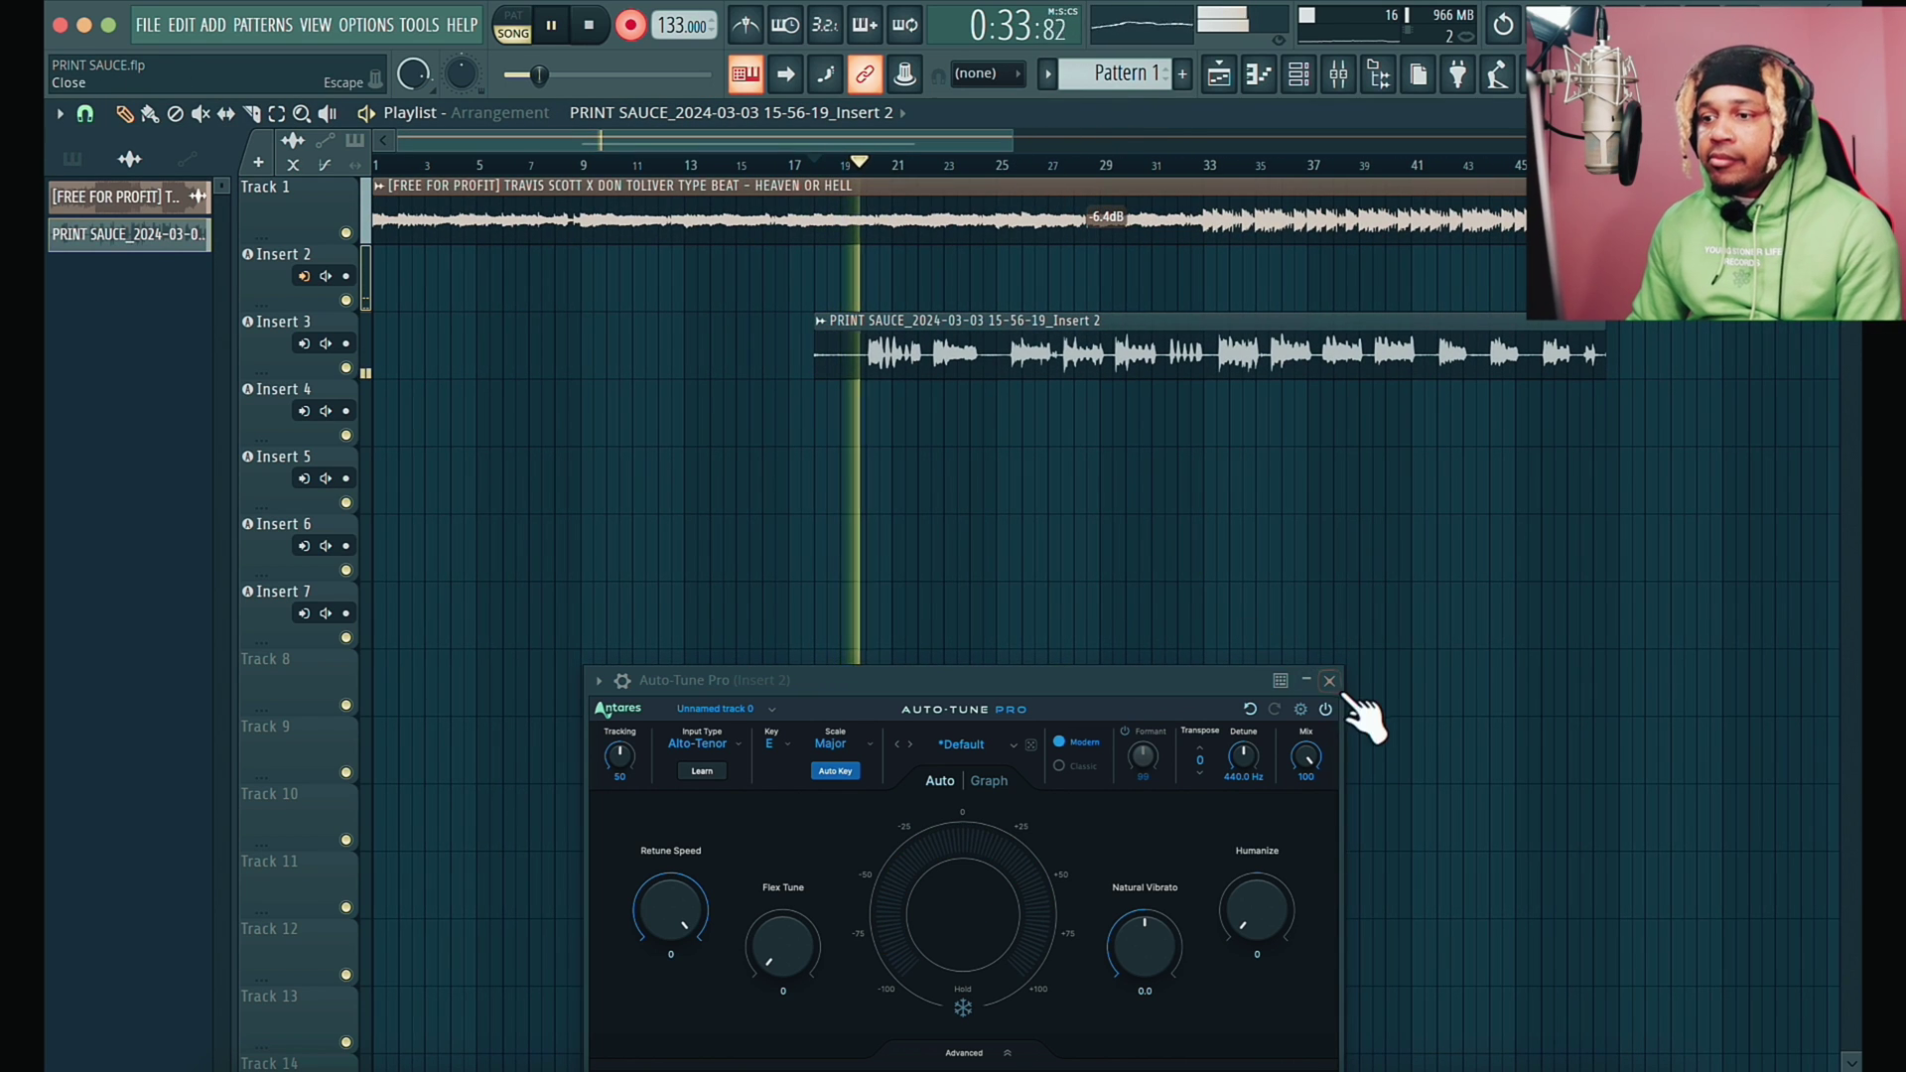
{"action": "left_click", "coordinate": [1335, 685]}
{"action": "left_click", "coordinate": [1339, 74]}
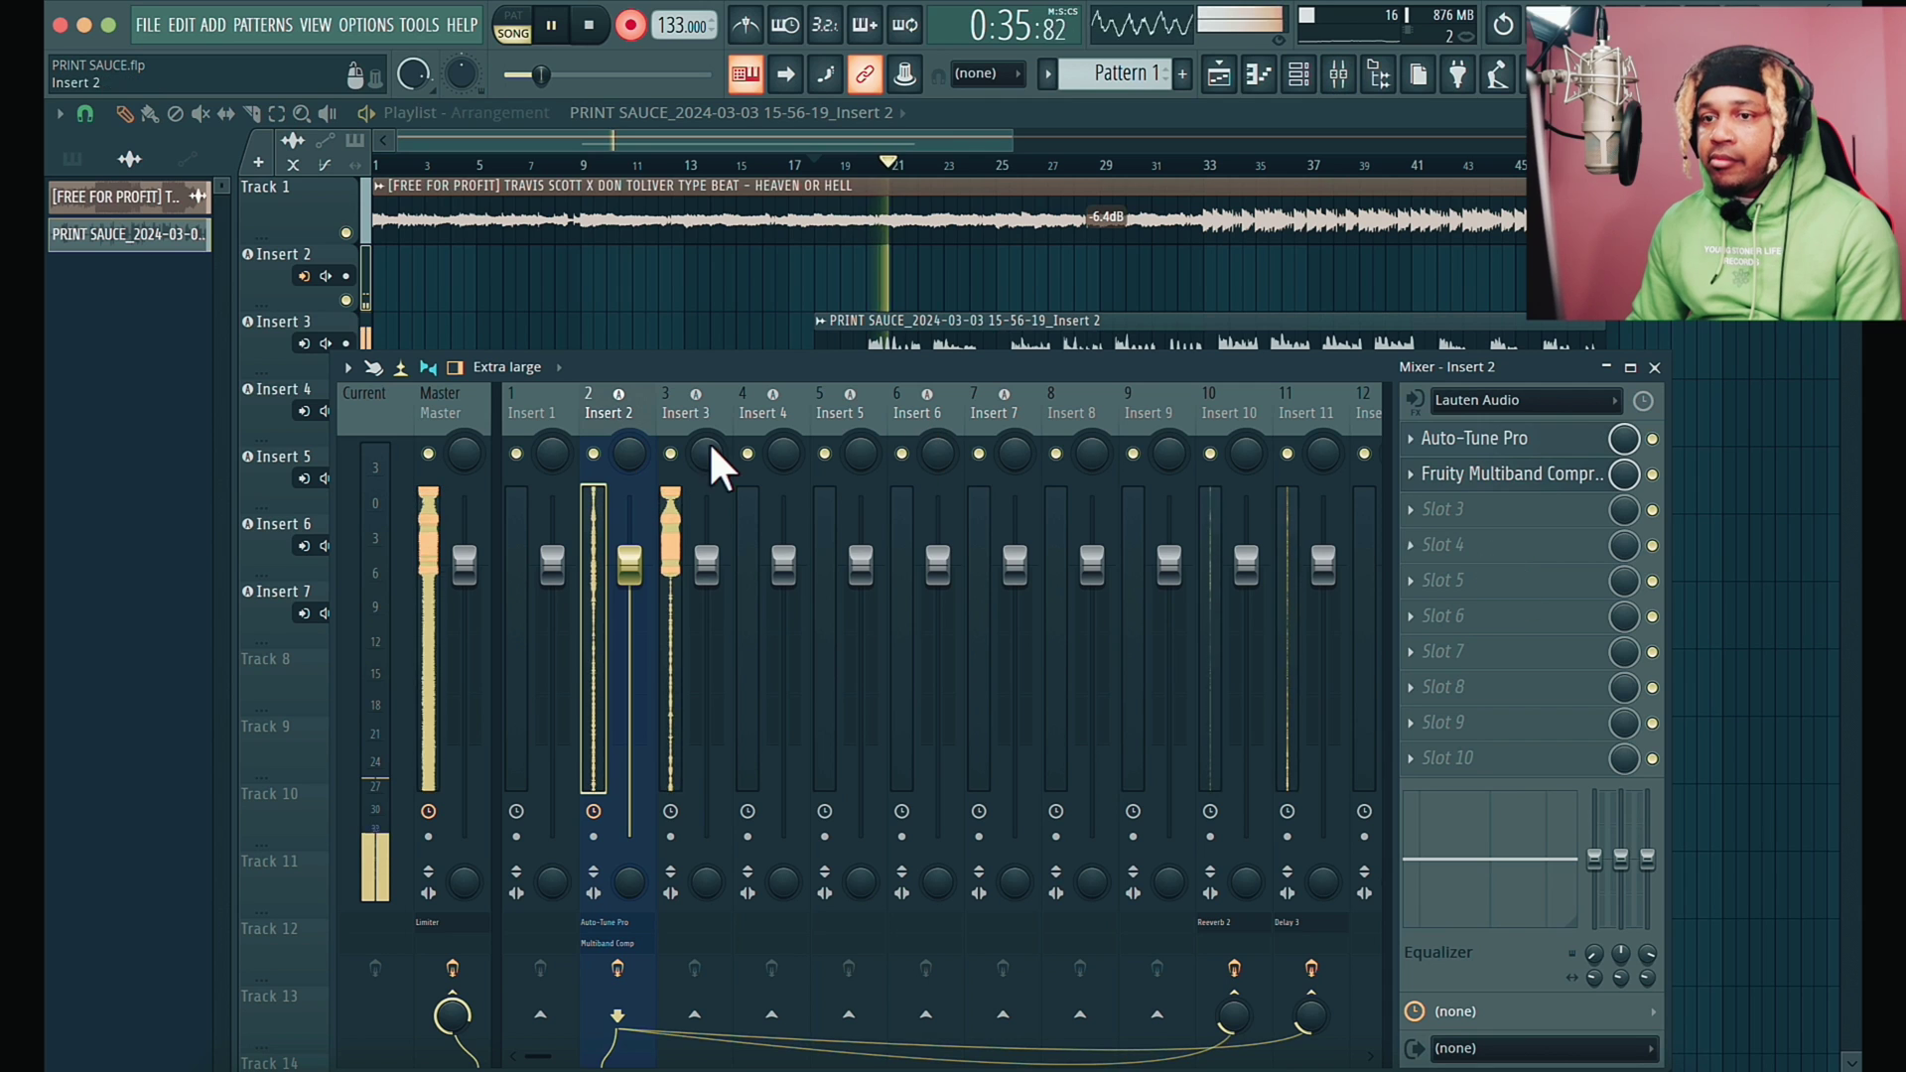
{"action": "left_click", "coordinate": [694, 405]}
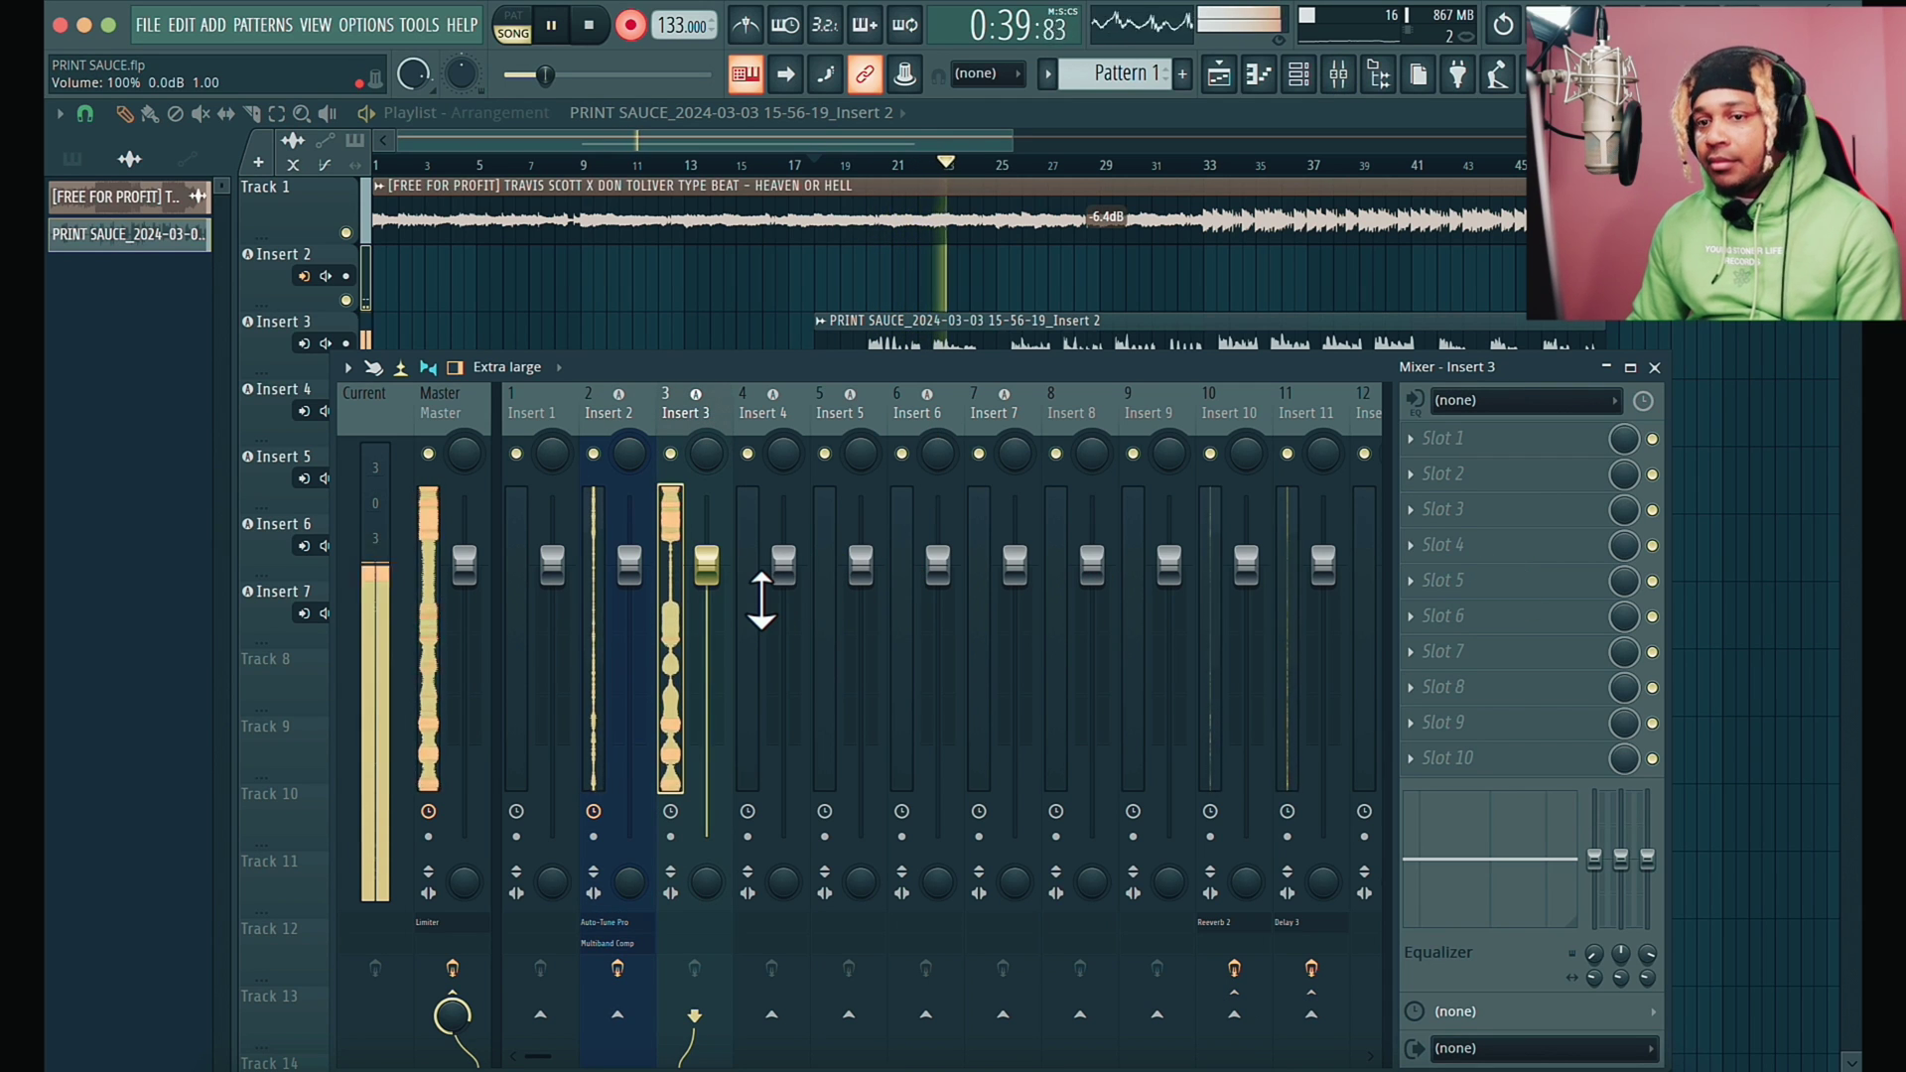
{"action": "left_click_drag", "start_coordinate": [977, 368], "coordinate": [988, 438]}
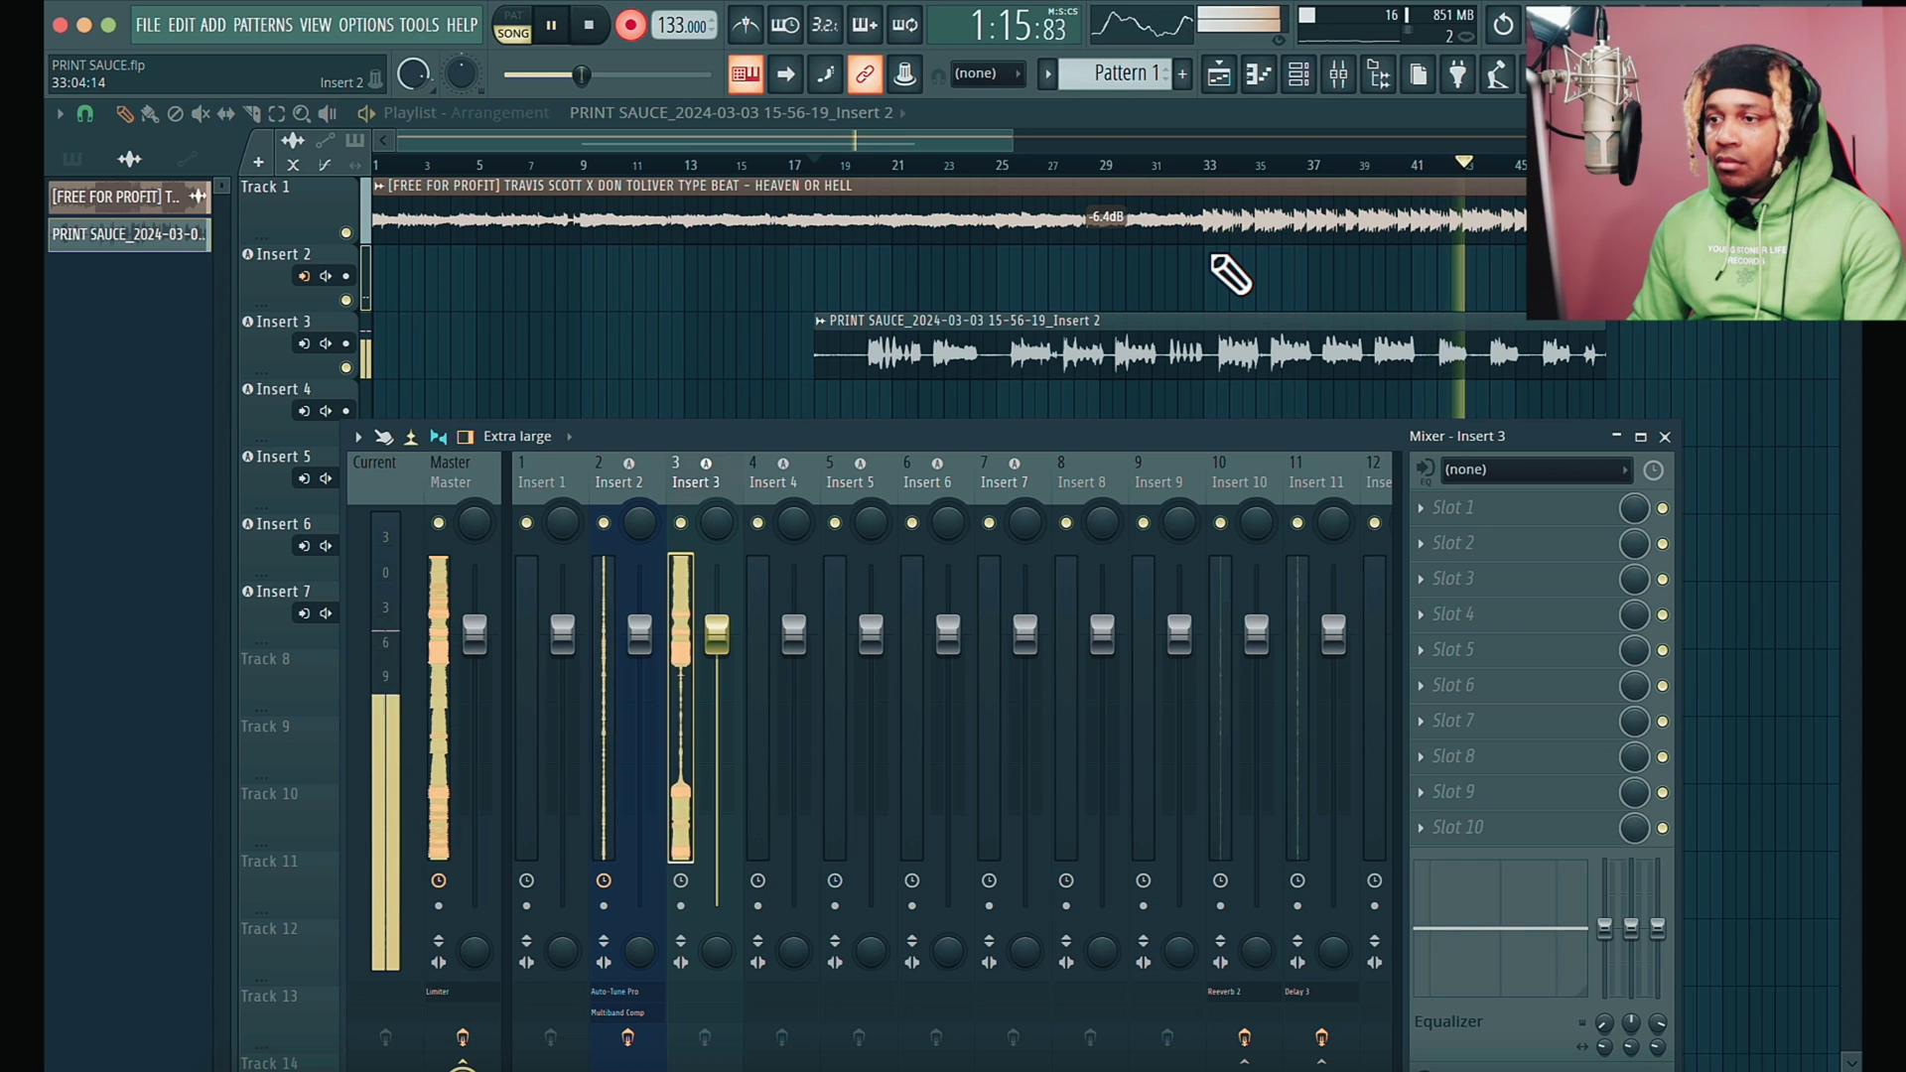
{"action": "key", "text": "space"}
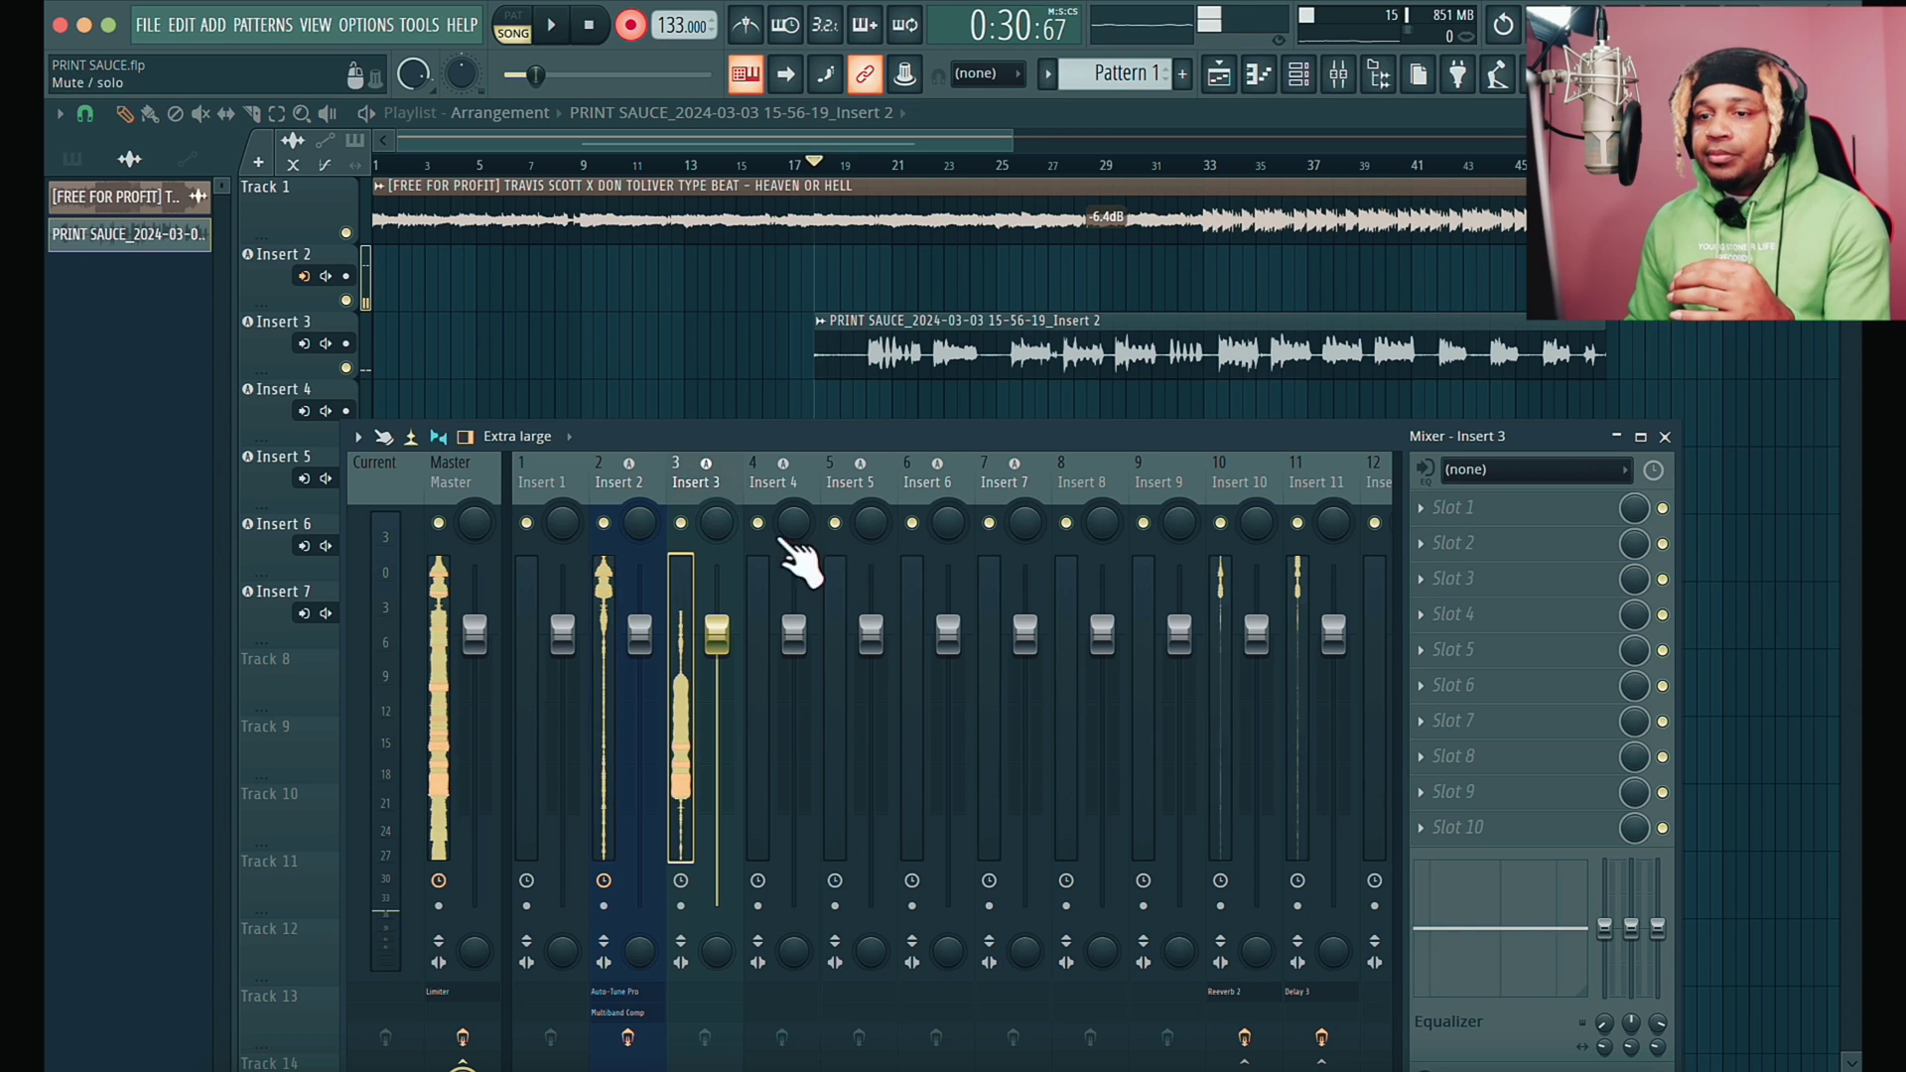
Remove Insert 2's sends to the Insert 10 reverb and Insert 11 delay, repositioning the mixer and hiding it when done
{"action": "left_click", "coordinate": [615, 484]}
{"action": "left_click_drag", "start_coordinate": [1201, 431], "coordinate": [1171, 360]}
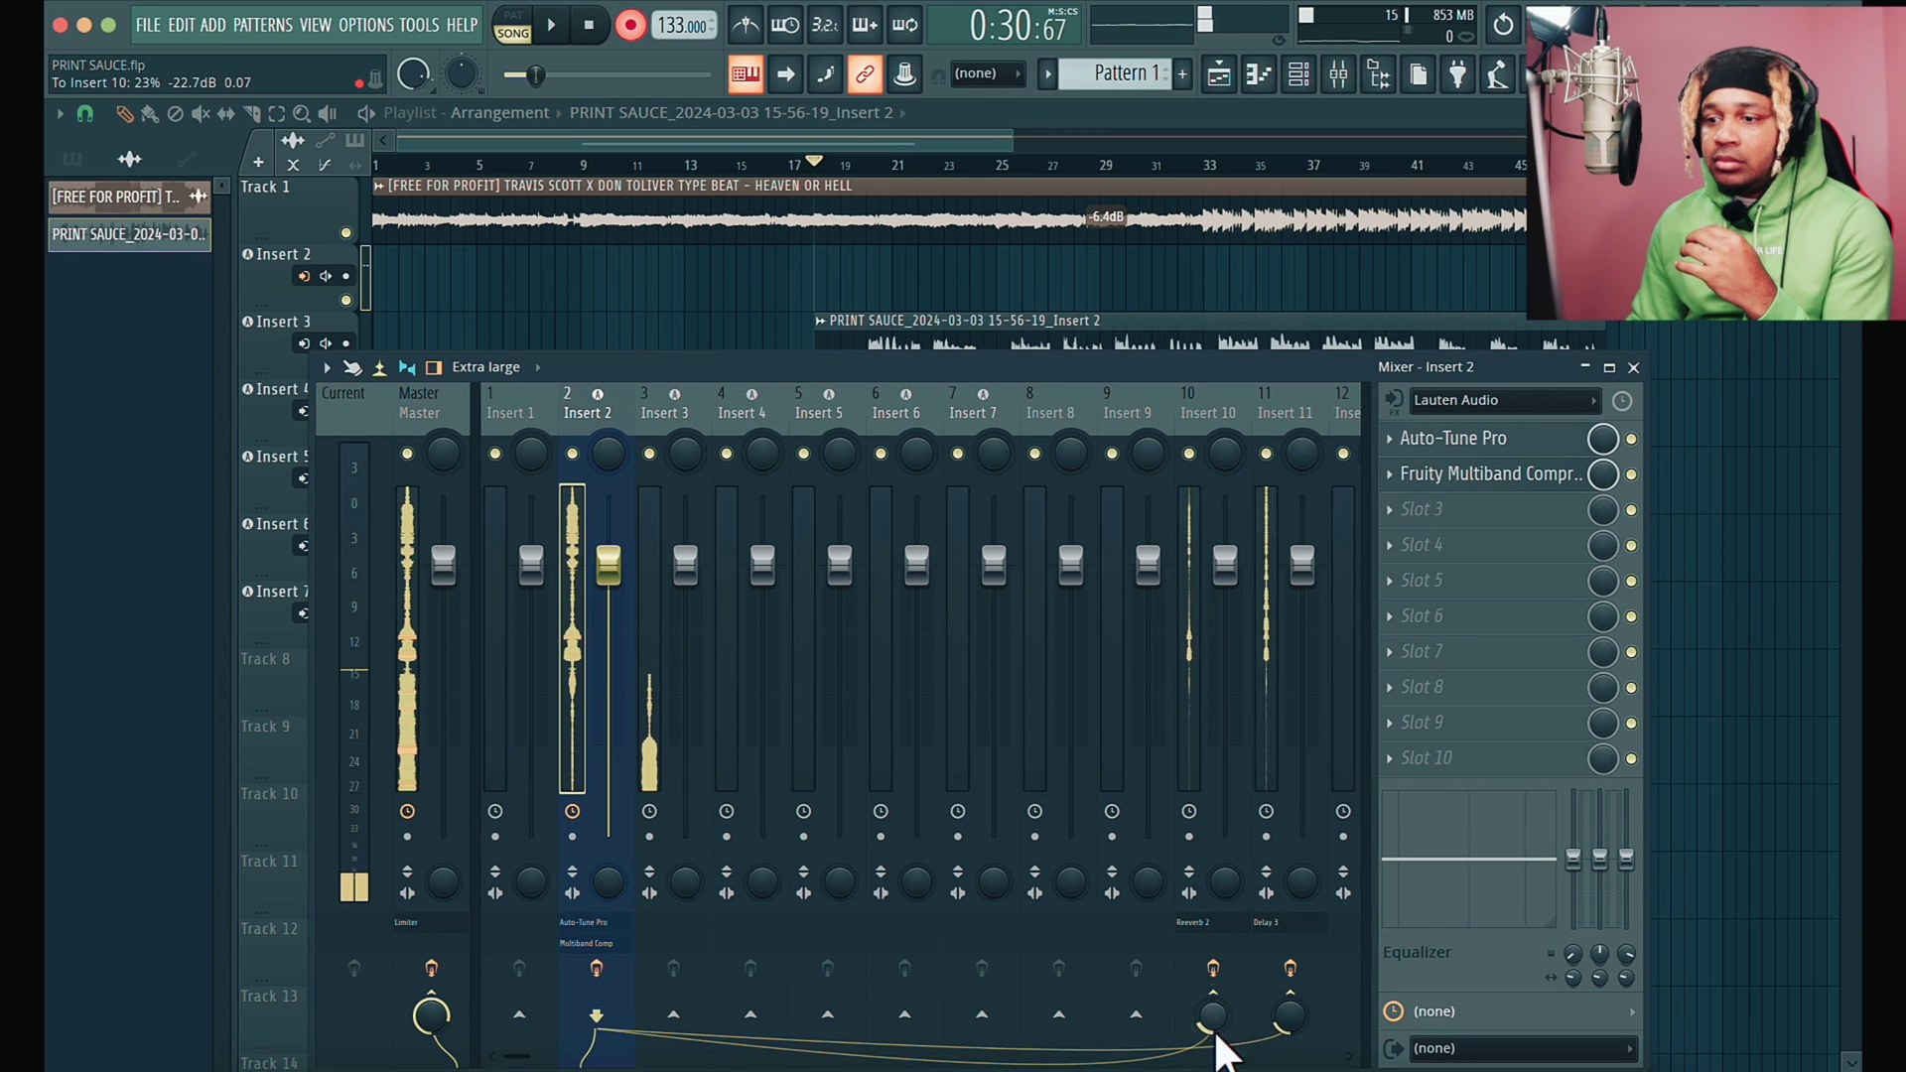
{"action": "left_click", "coordinate": [1291, 1014]}
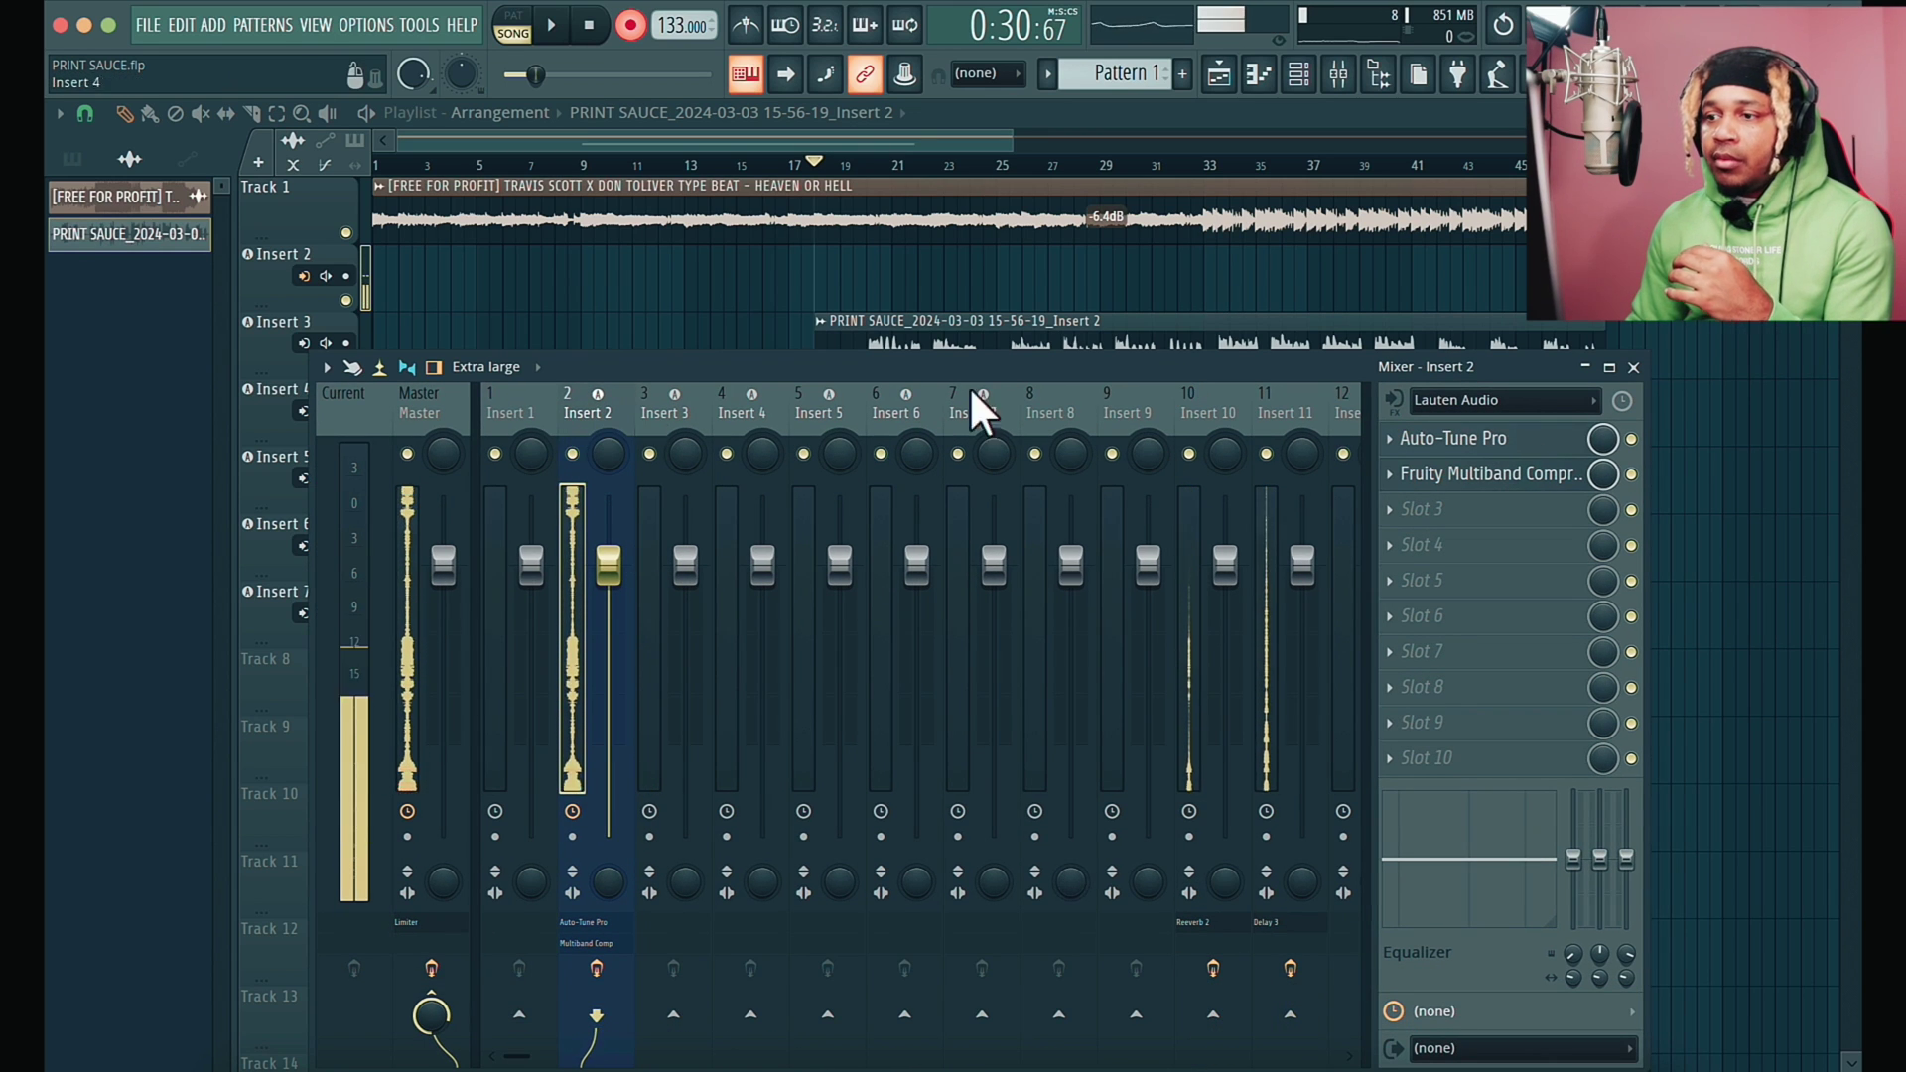
{"action": "key", "text": "F9"}
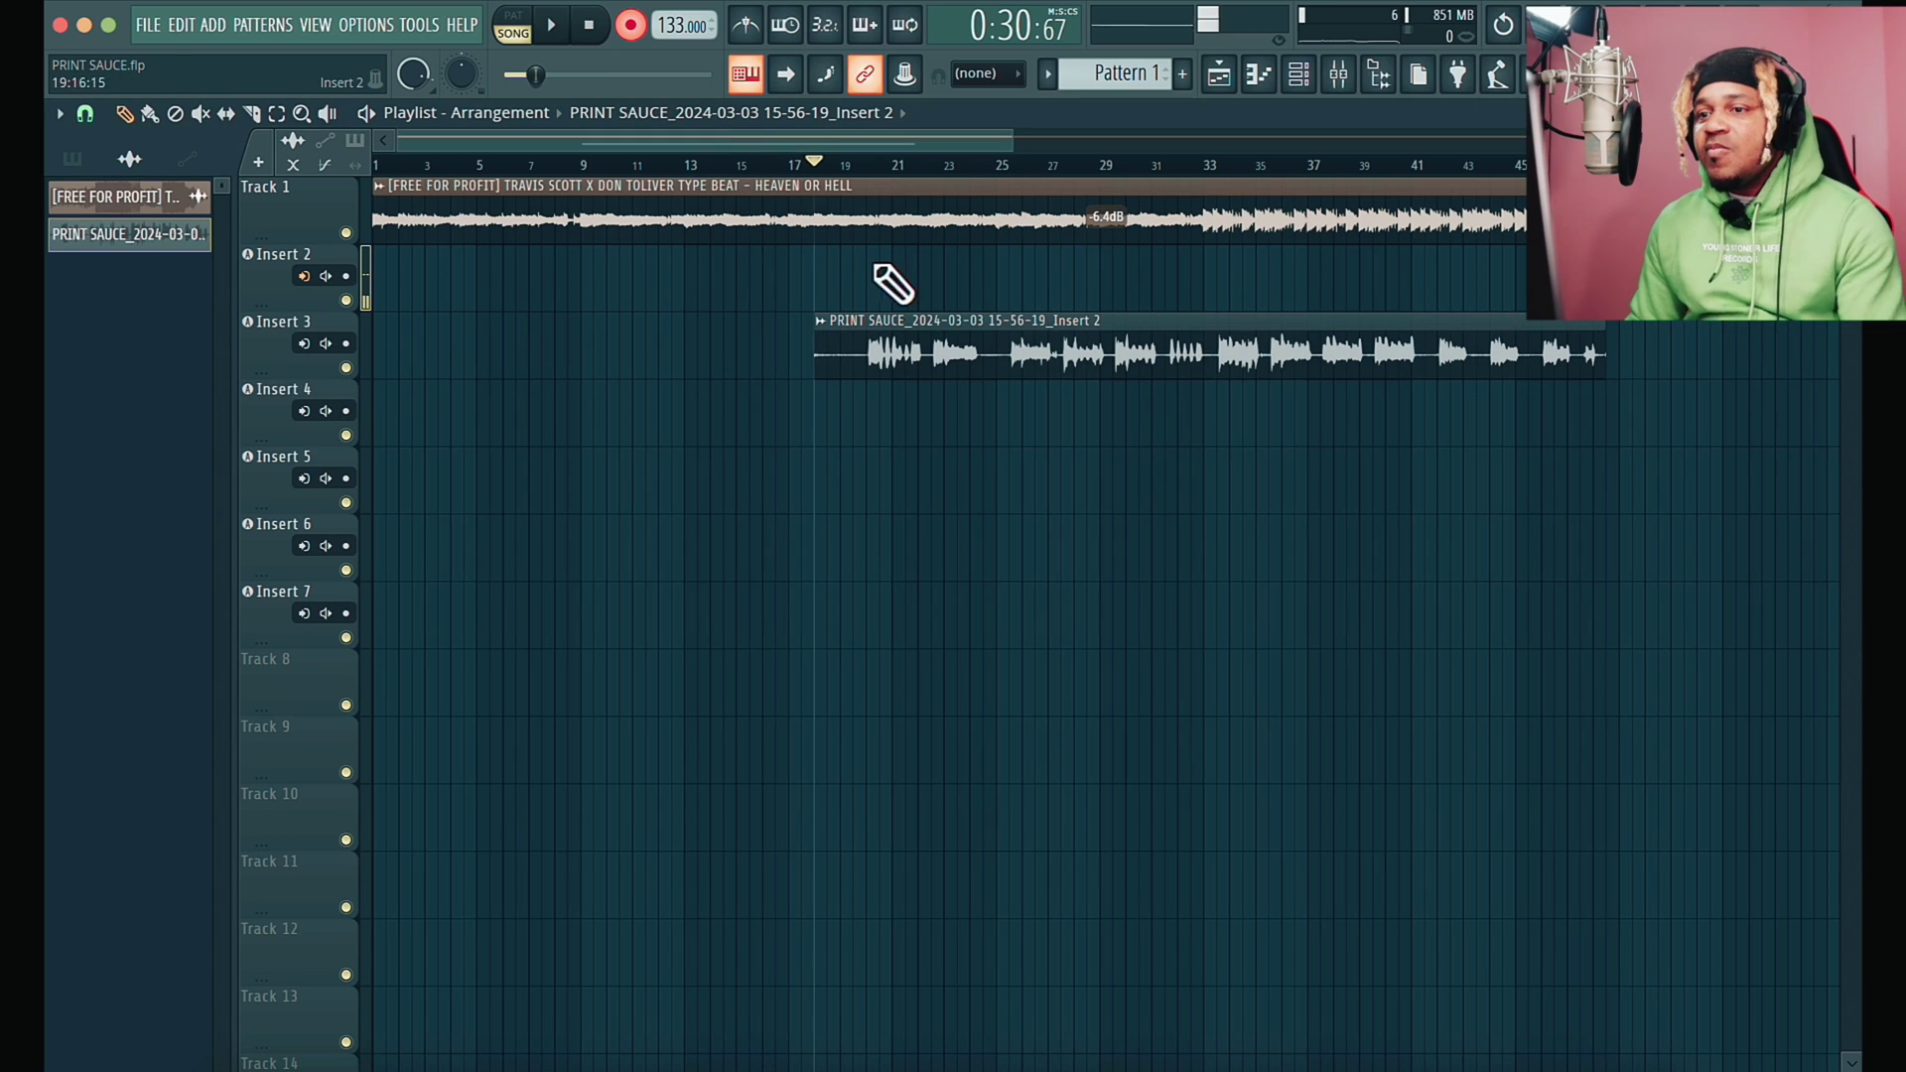
Bypass Auto-Tune Pro on Insert 2, and send Insert 3 to the Insert 10 reverb and to the Insert 11 delay at 42%
{"action": "left_click", "coordinate": [1349, 80]}
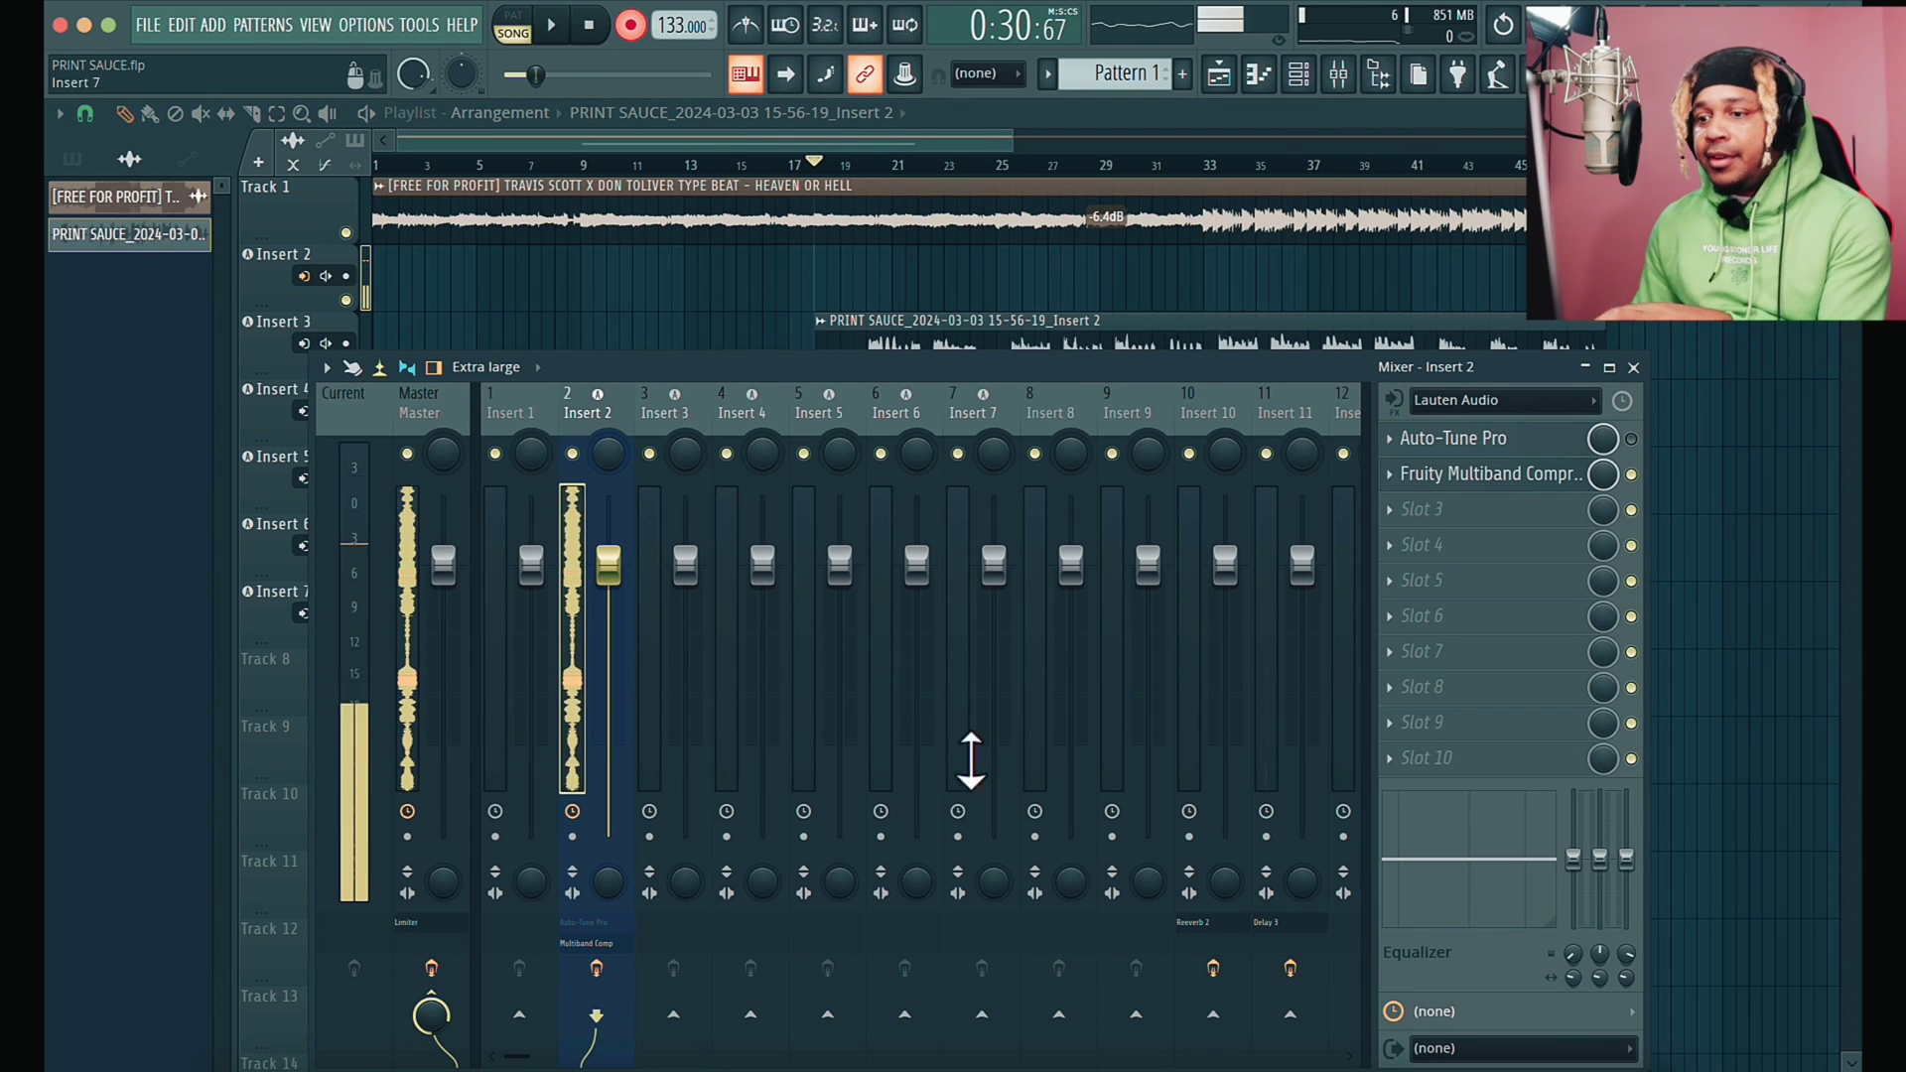
{"action": "left_click", "coordinate": [690, 412]}
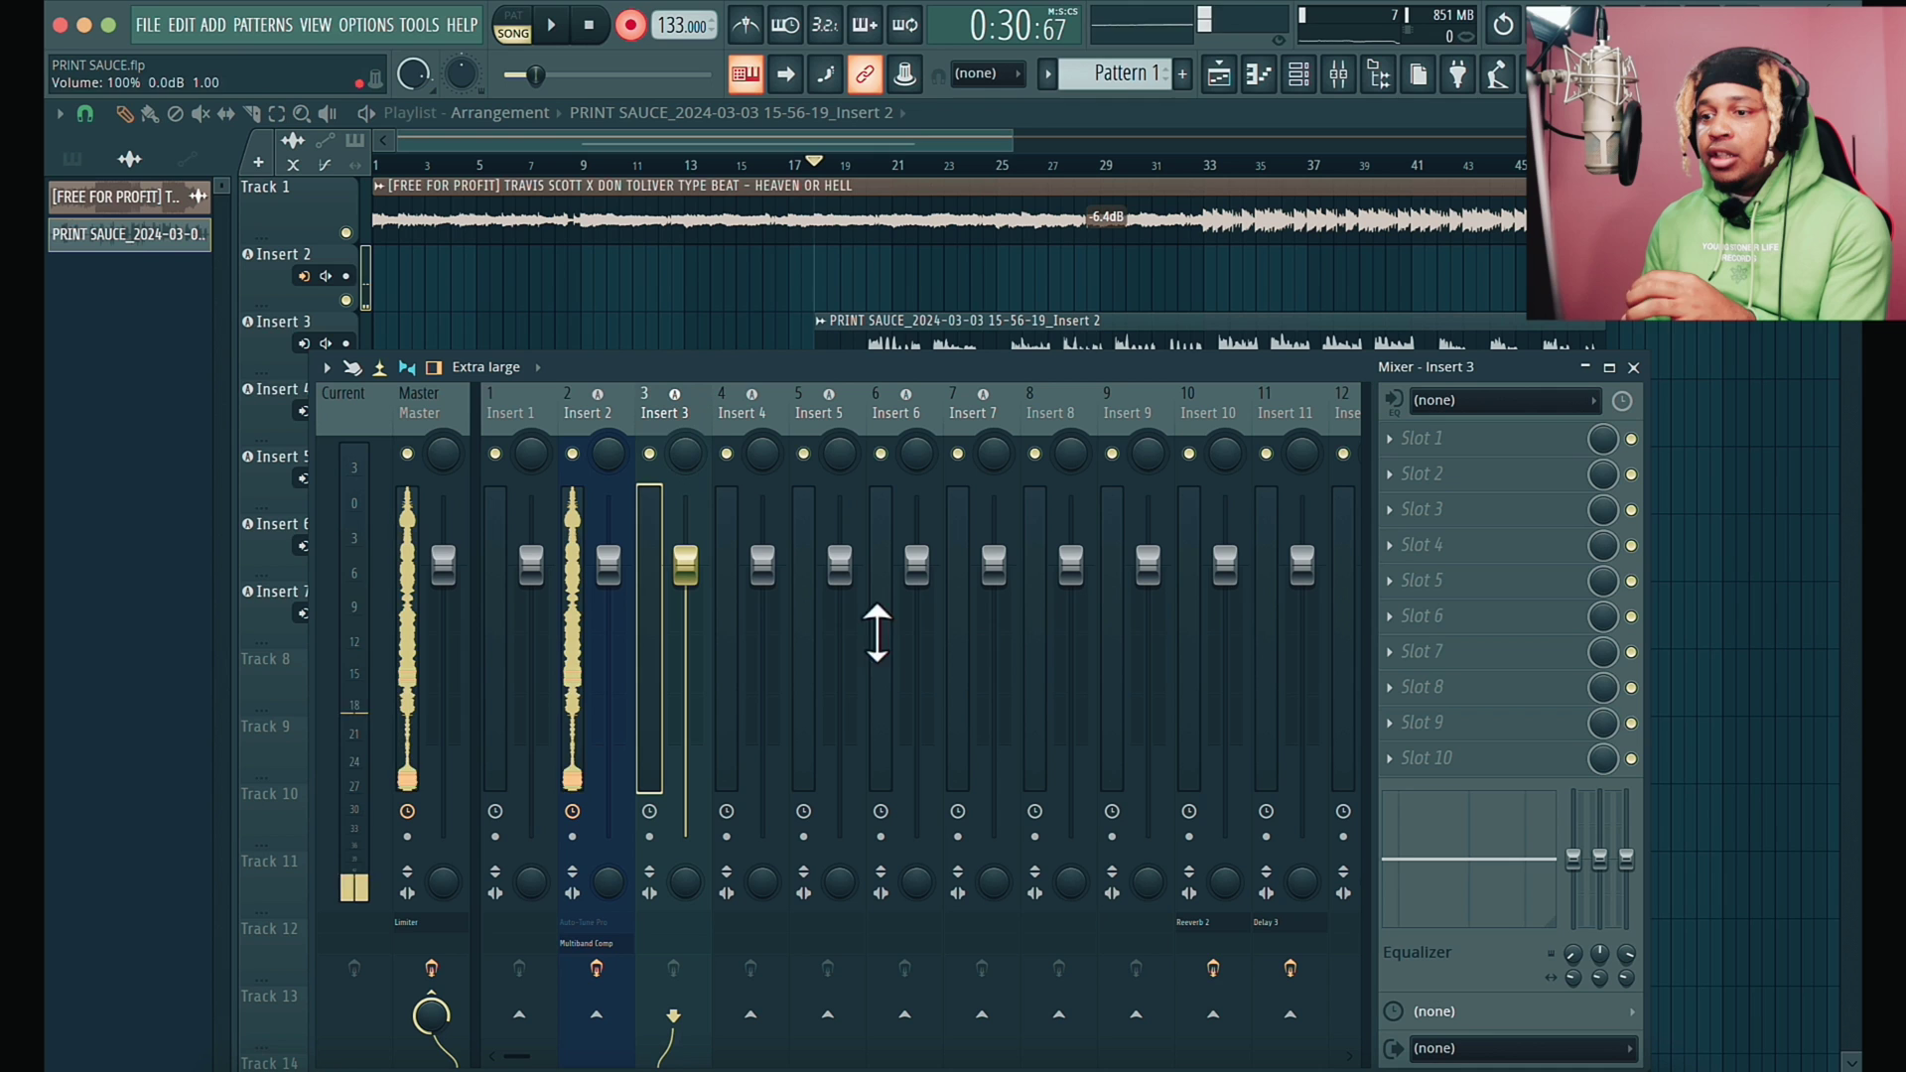
{"action": "left_click", "coordinate": [1215, 1016]}
{"action": "scroll", "coordinate": [1215, 1017], "scroll_direction": "down", "scroll_amount": 3}
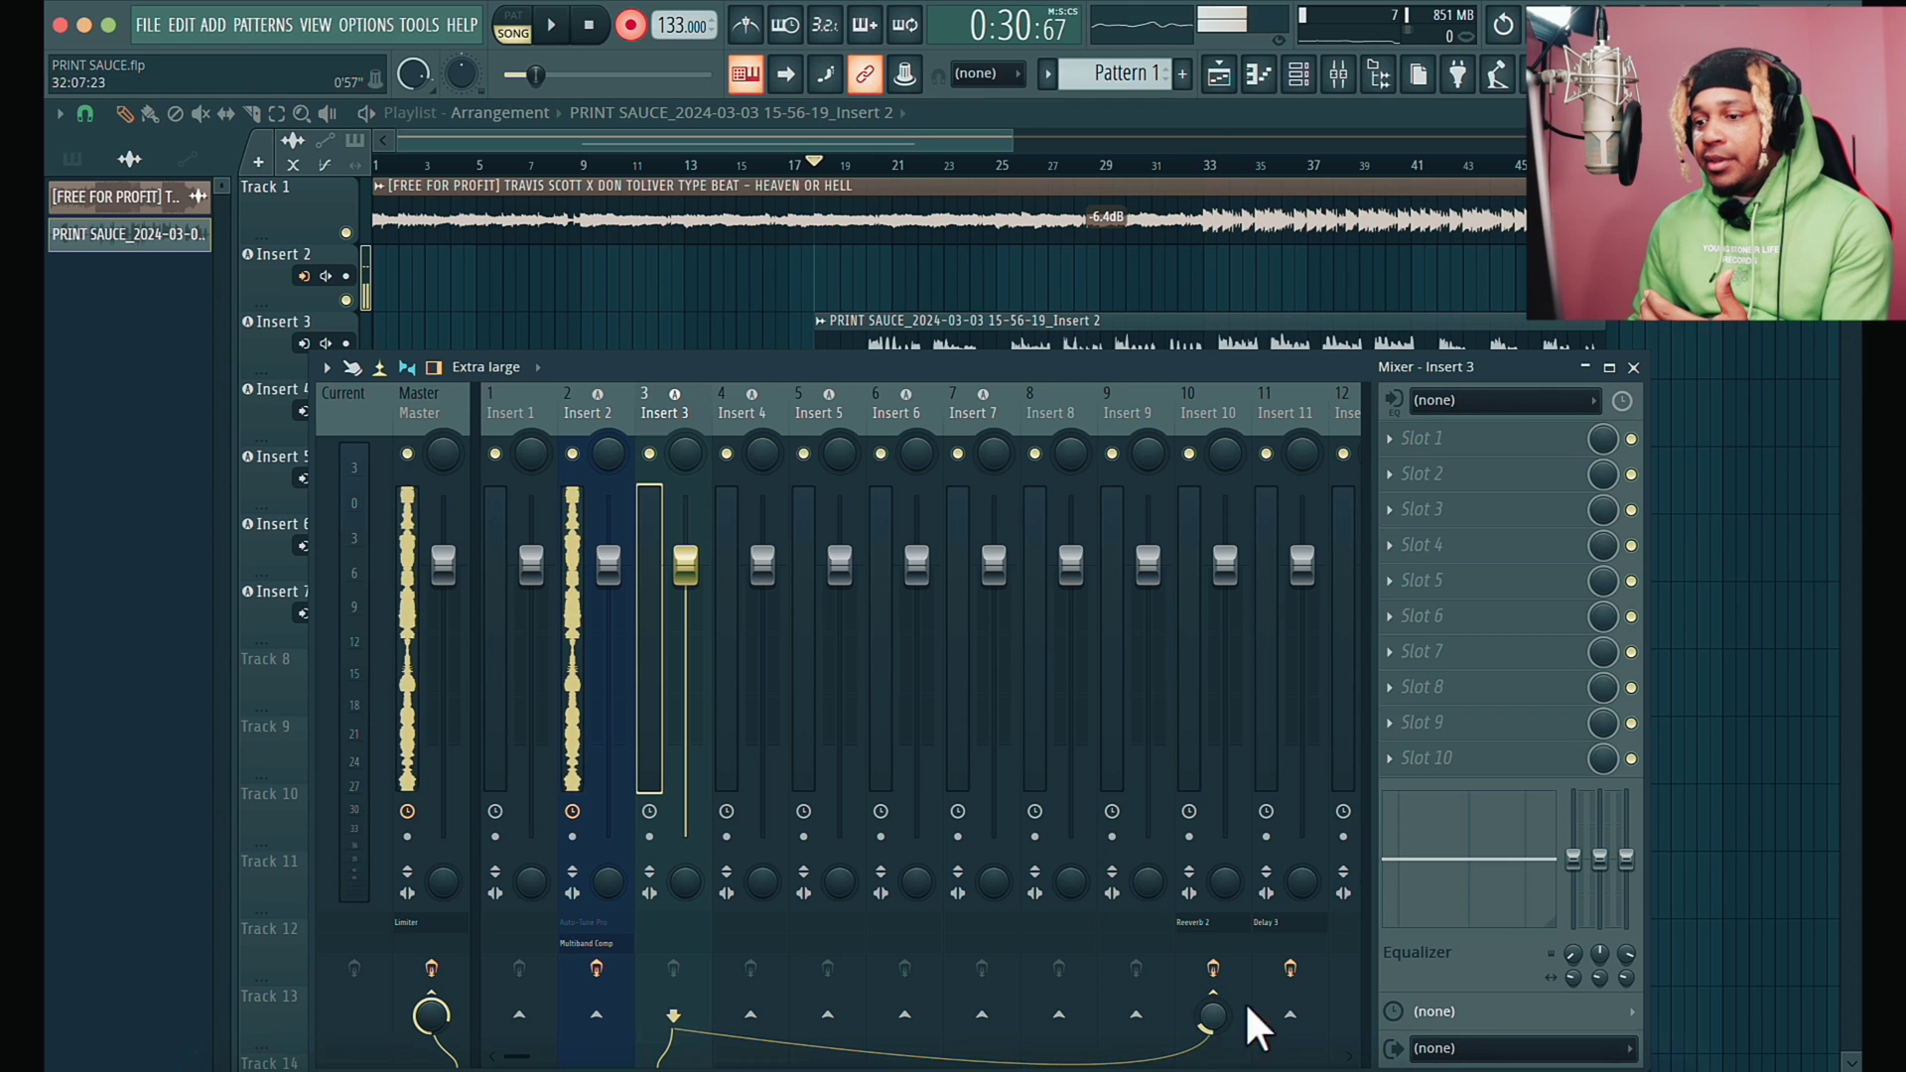
{"action": "left_click", "coordinate": [1289, 1015]}
{"action": "left_click_drag", "start_coordinate": [1289, 1020], "coordinate": [1287, 1057]}
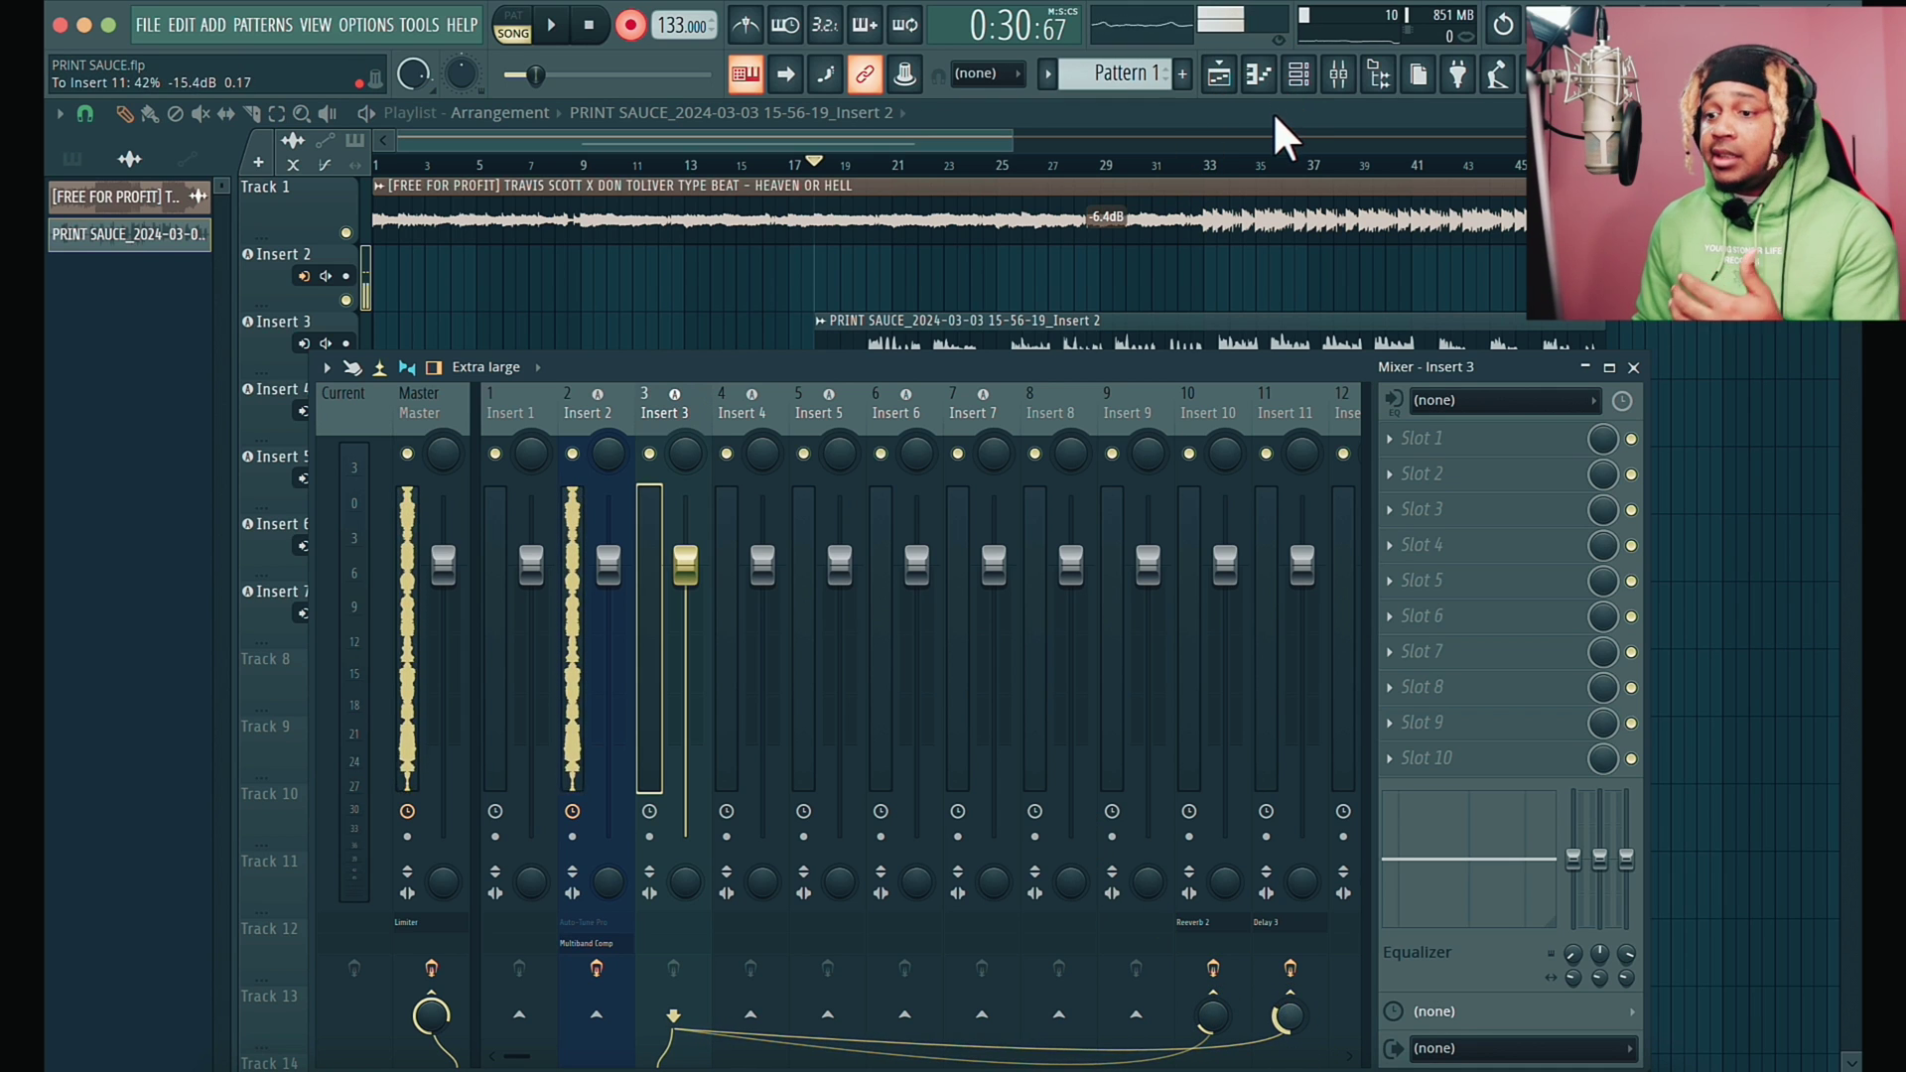
{"action": "key", "text": "F9"}
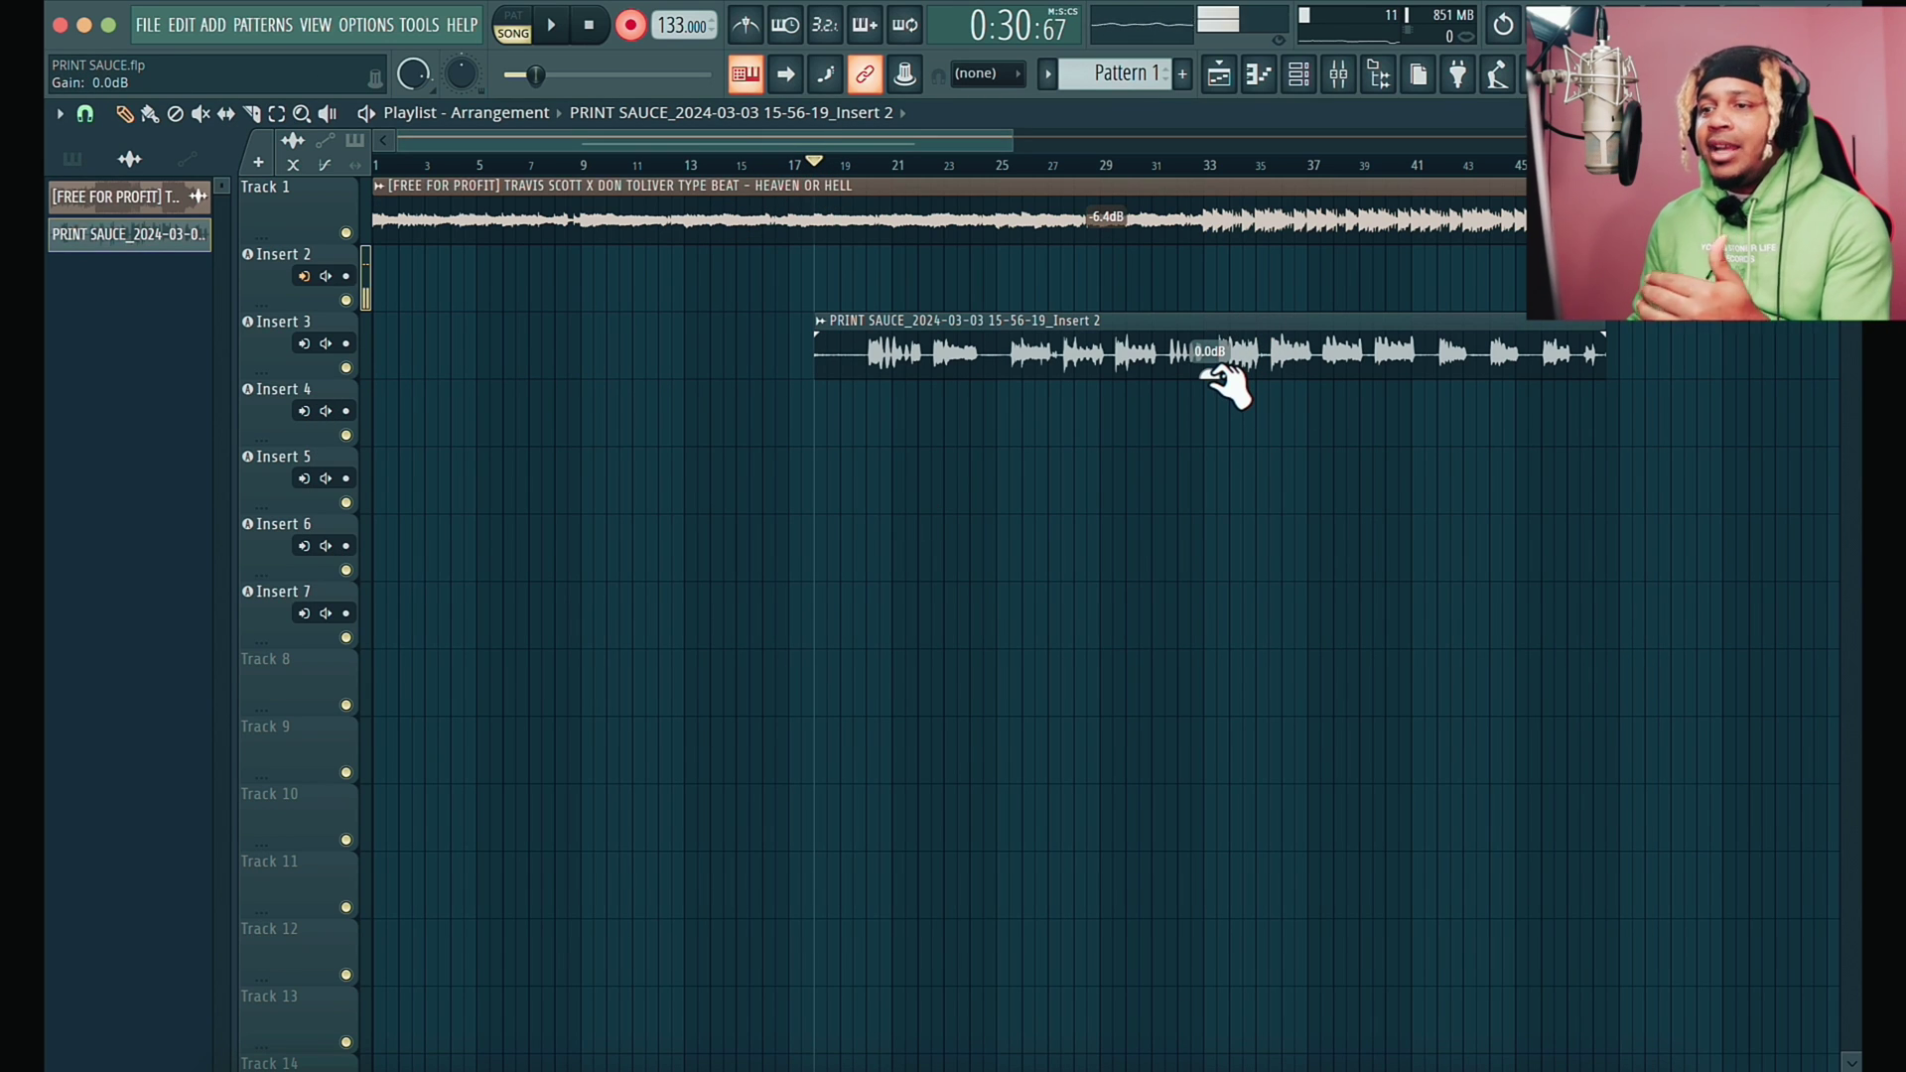
Lower the Insert 3 vocal clip's gain to -5.3 dB and play the song from about bar 33
{"action": "left_click_drag", "start_coordinate": [1213, 377], "coordinate": [1214, 393]}
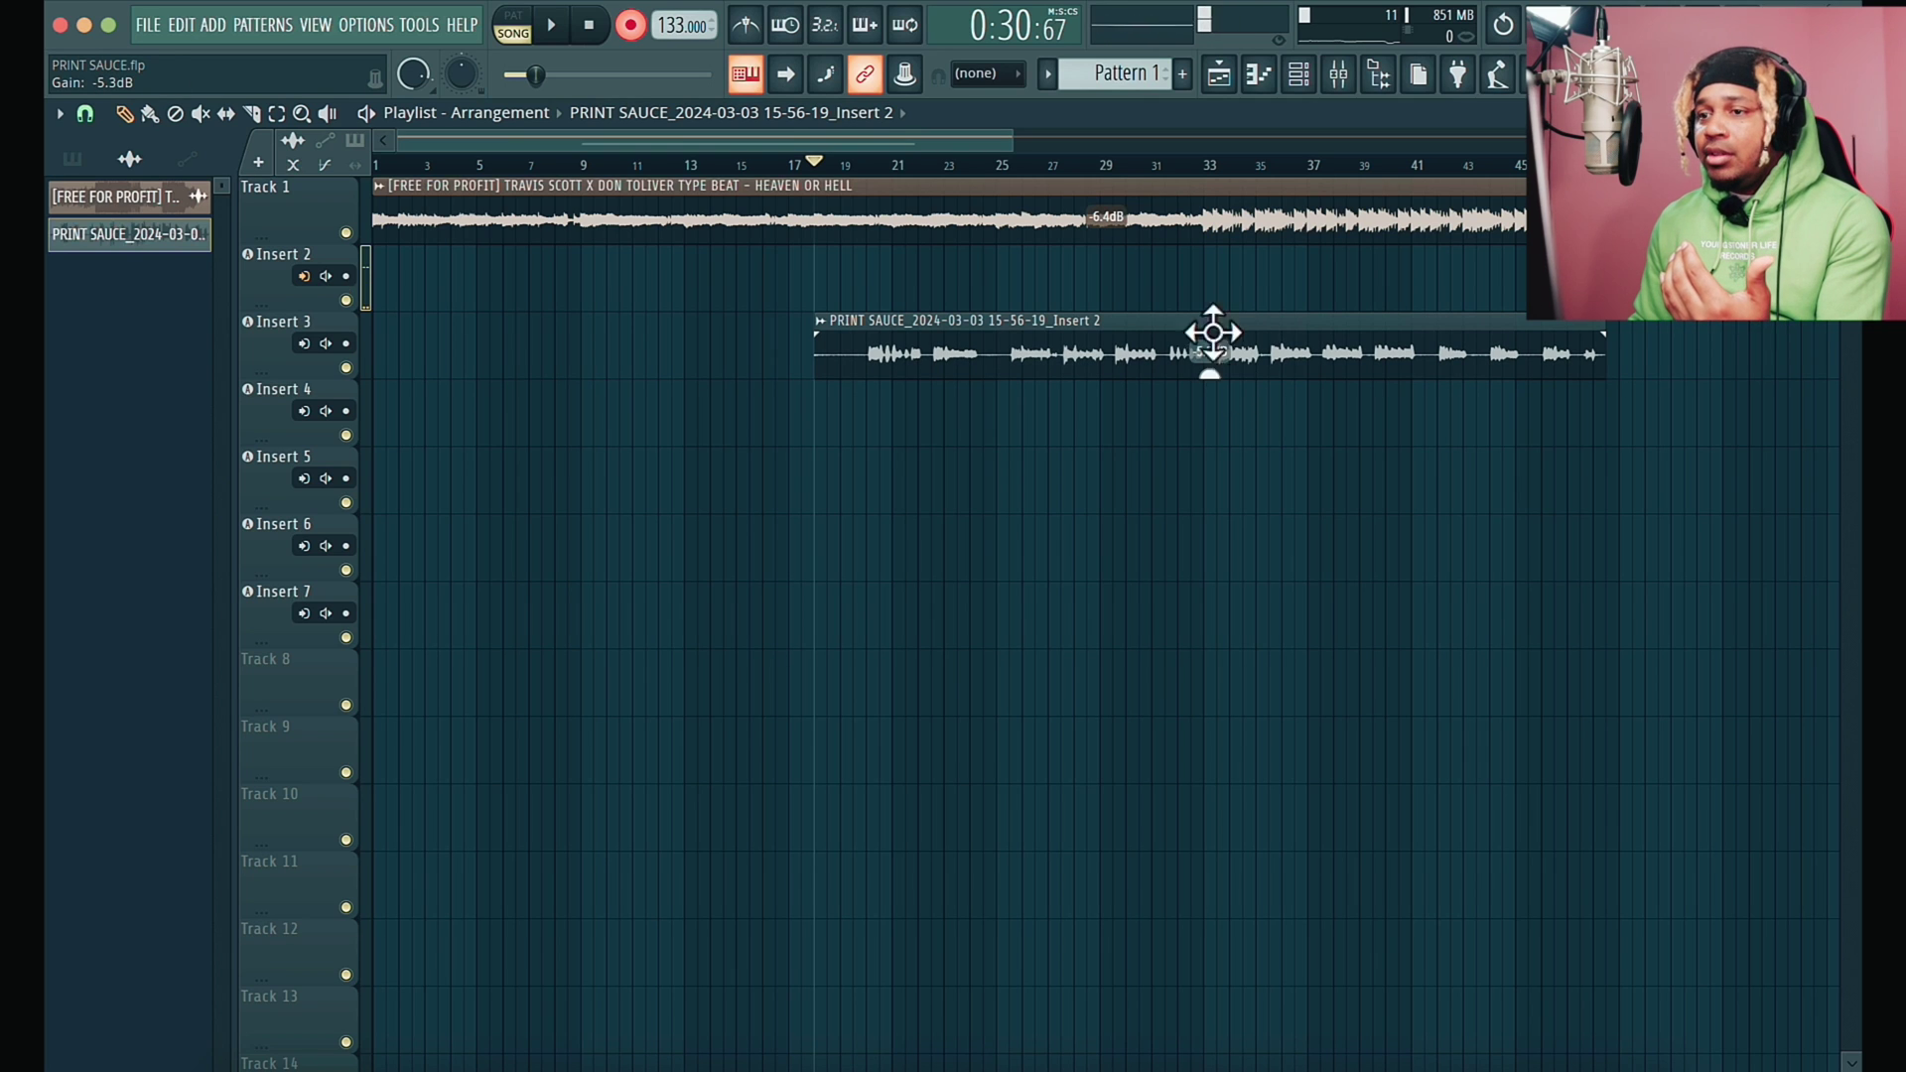
{"action": "left_click", "coordinate": [1221, 166]}
{"action": "key", "text": "space"}
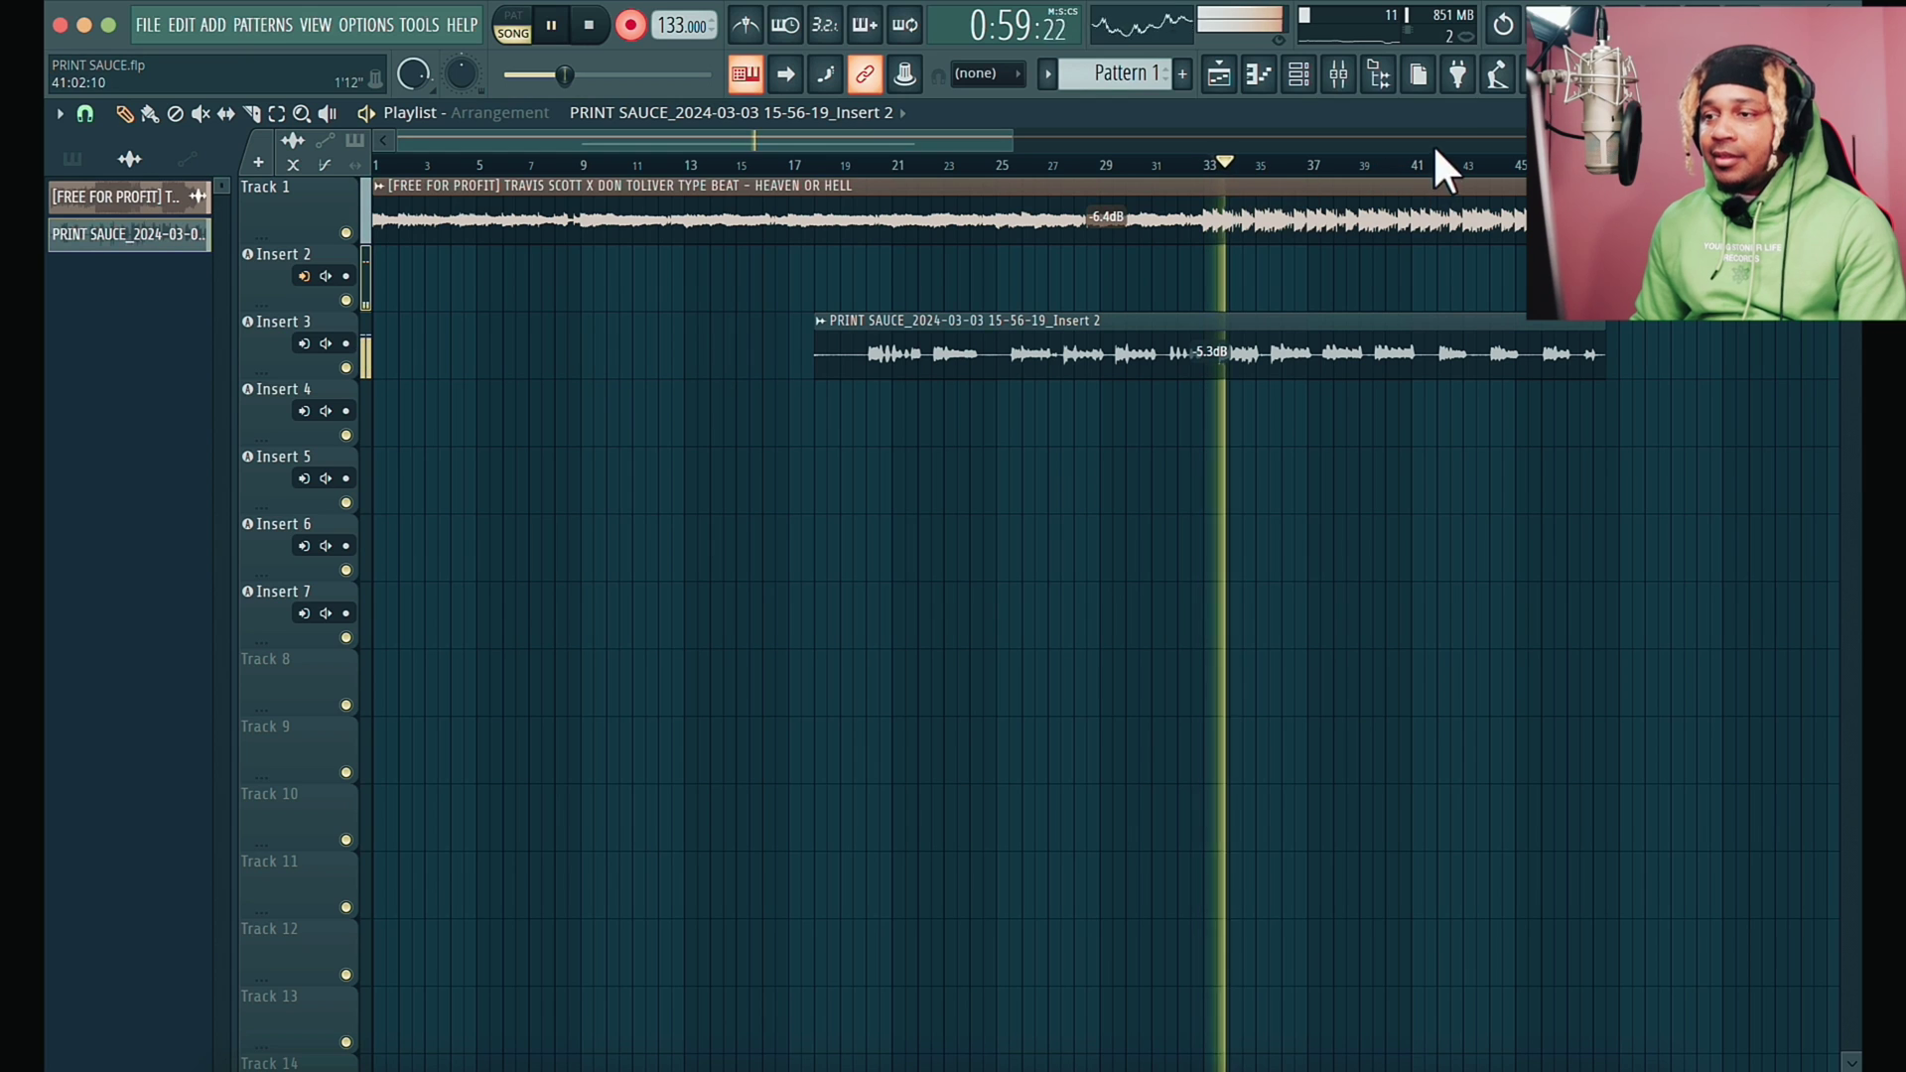
Show the mixer during playback and set Insert 3's send to the Insert 10 reverb to 20%
{"action": "left_click", "coordinate": [1345, 81]}
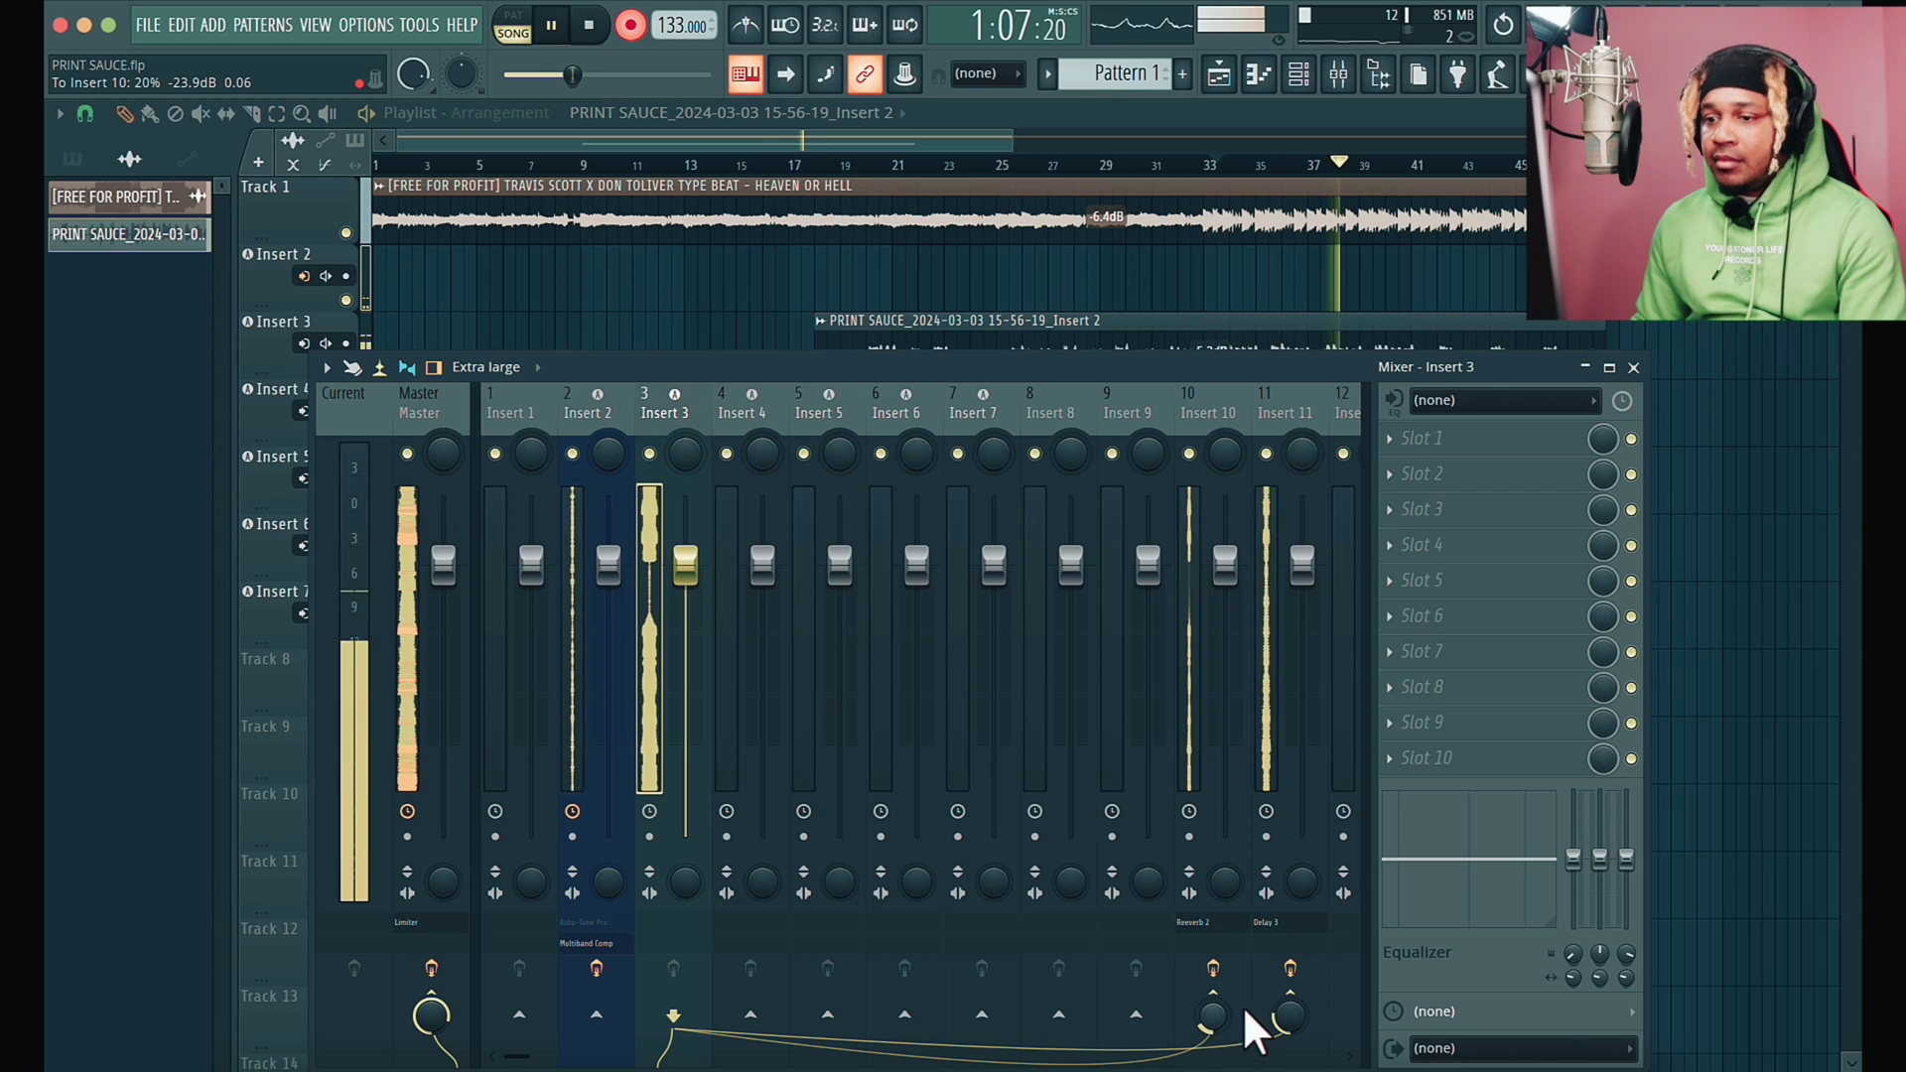
{"action": "left_click_drag", "start_coordinate": [1201, 943], "coordinate": [1128, 945]}
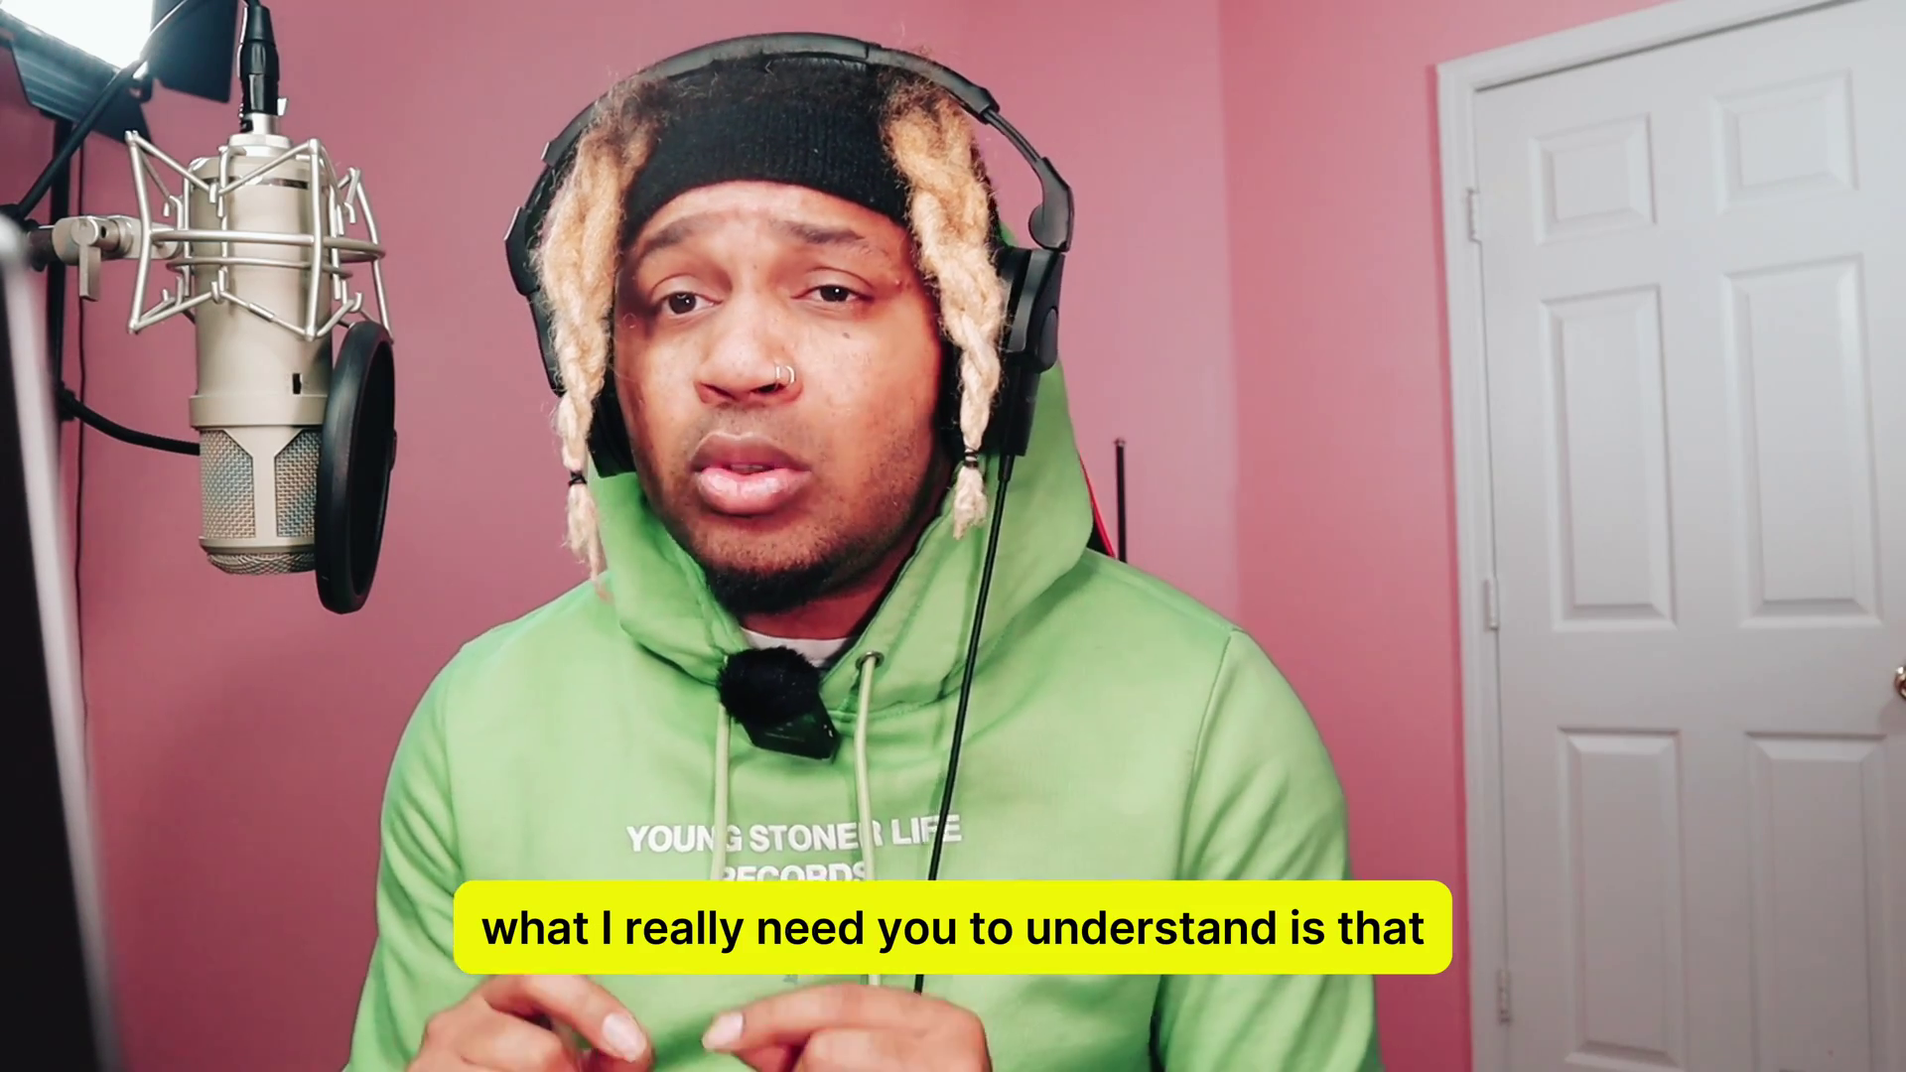